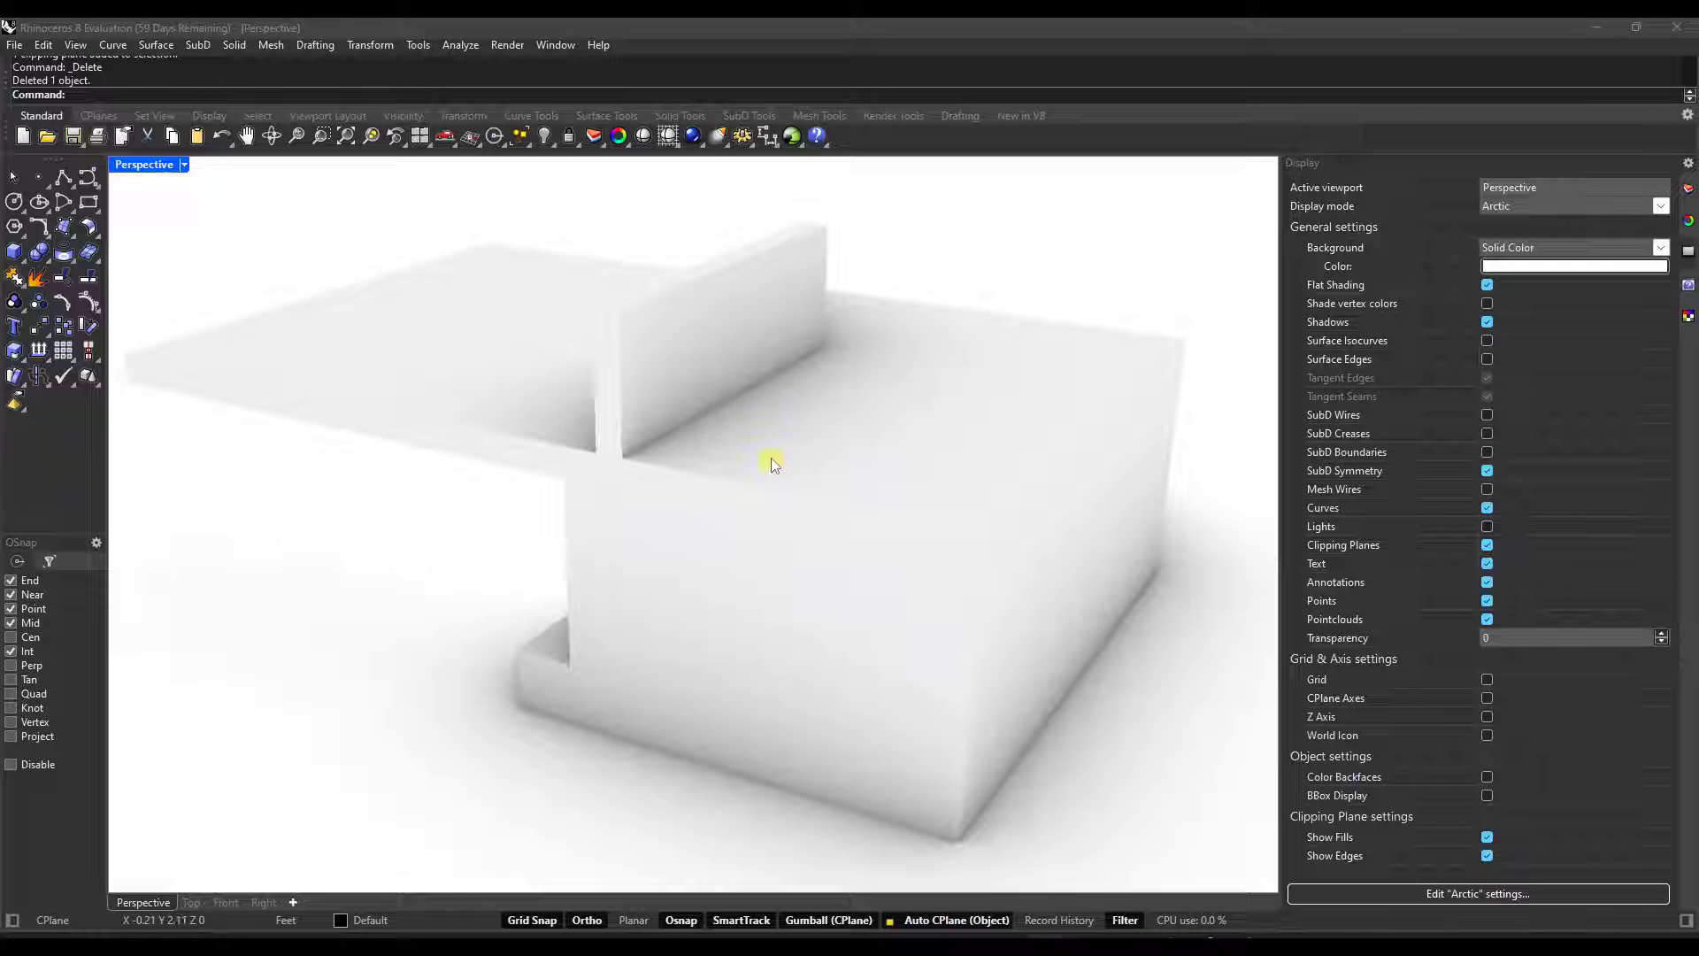
# Orbit the Perspective view slightly, then restore the Top, Perspective, Front and Right layout.
pyautogui.scroll(-3, 771, 463)
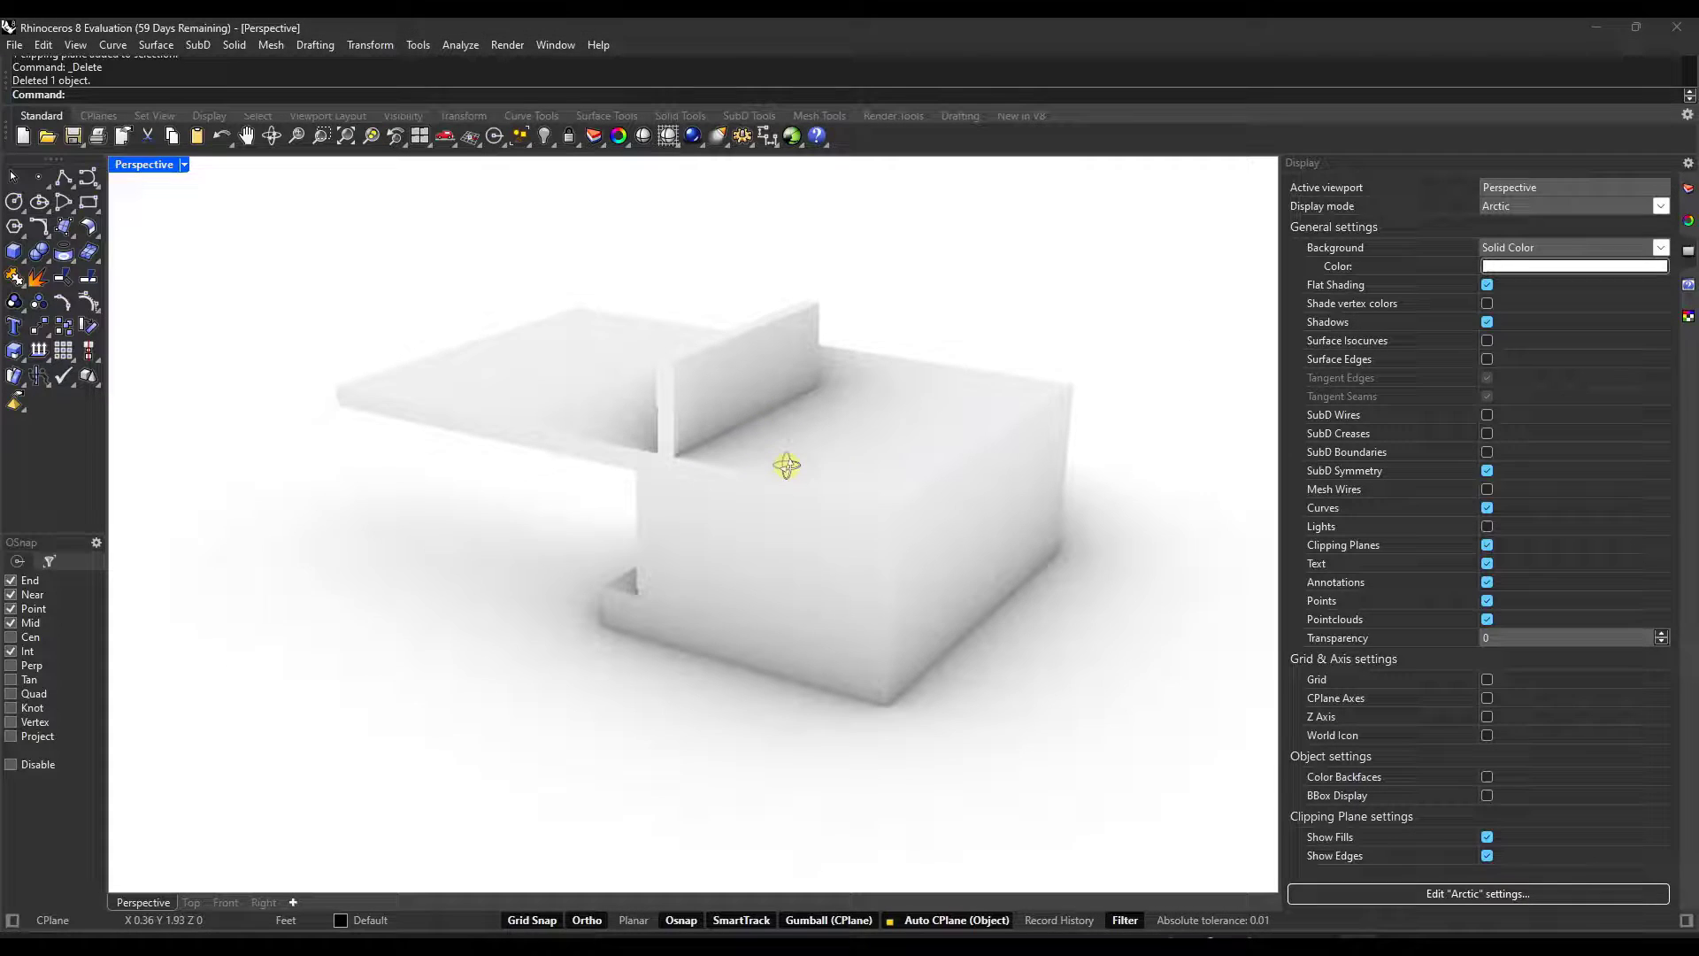
pyautogui.moveTo(773, 463); pyautogui.dragTo(791, 451, button='right')
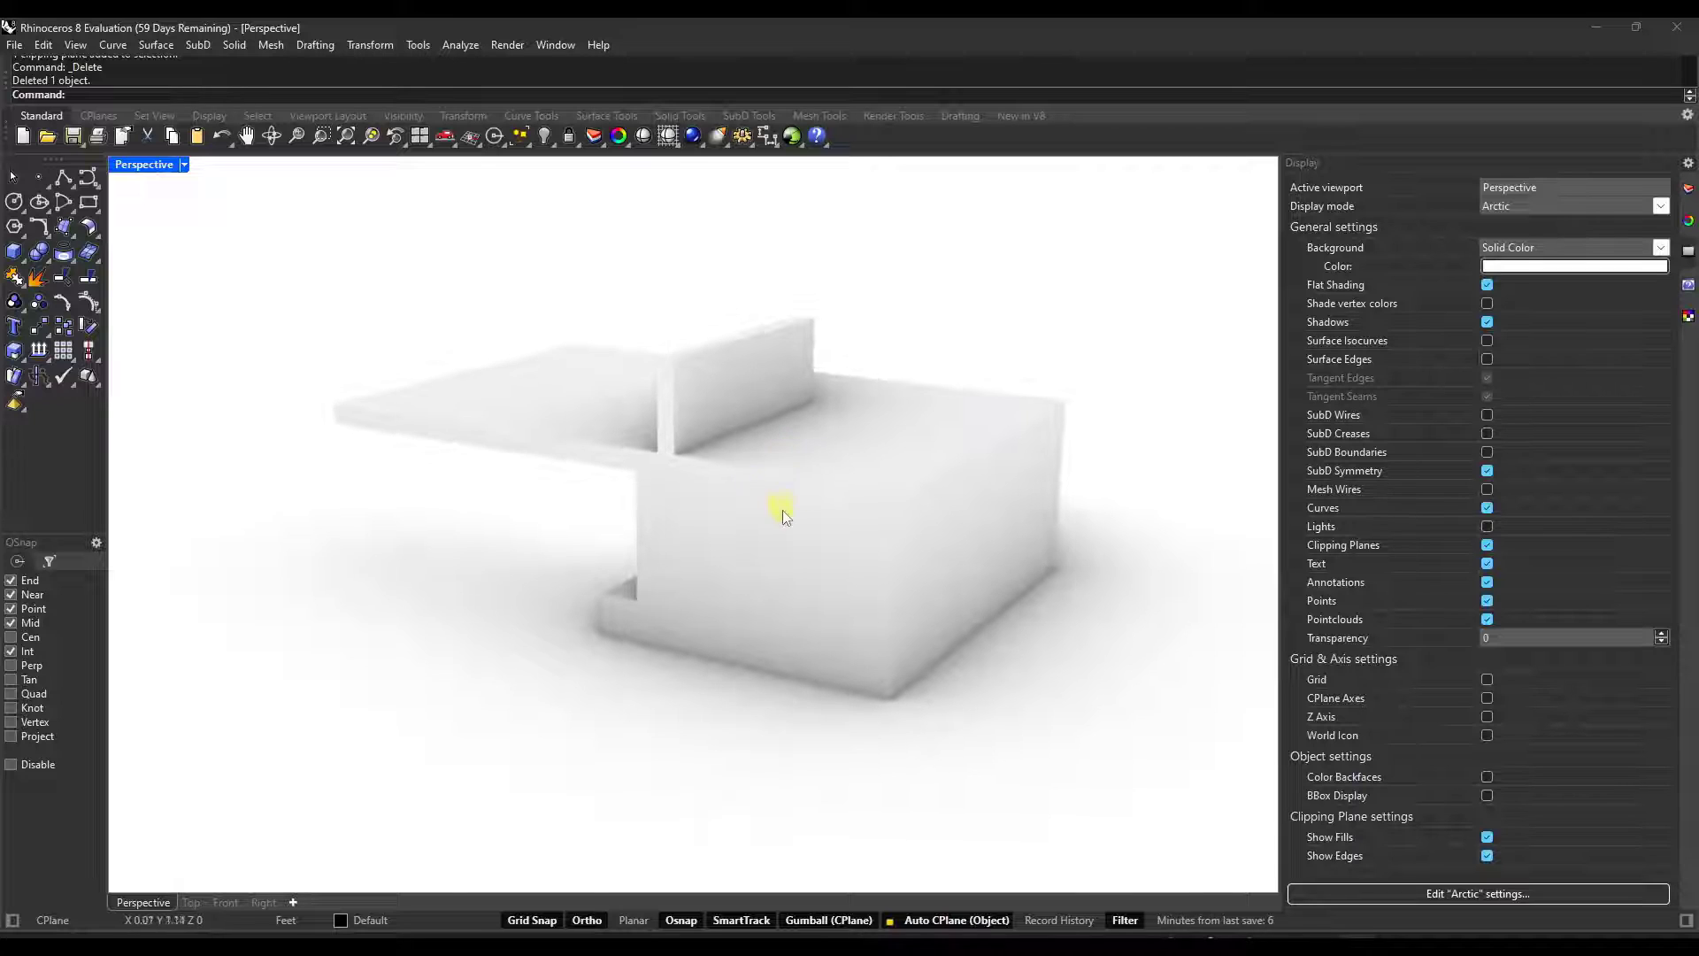
pyautogui.moveTo(784, 514); pyautogui.dragTo(789, 515, button='right')
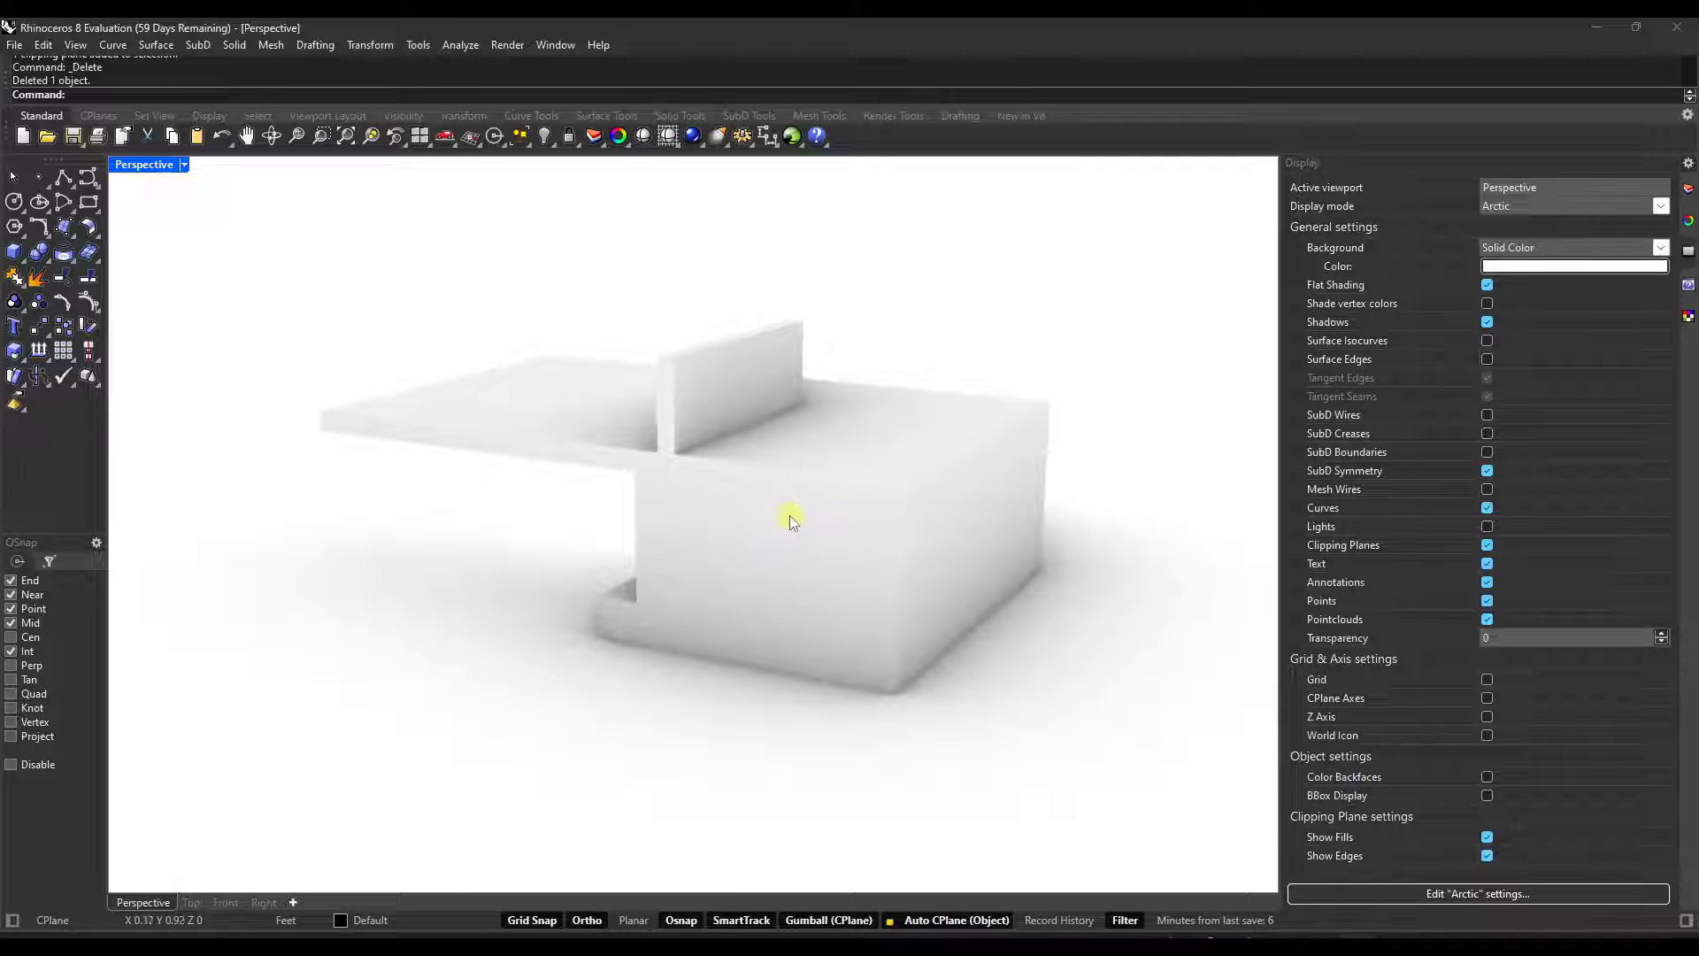
pyautogui.doubleClick(151, 168)
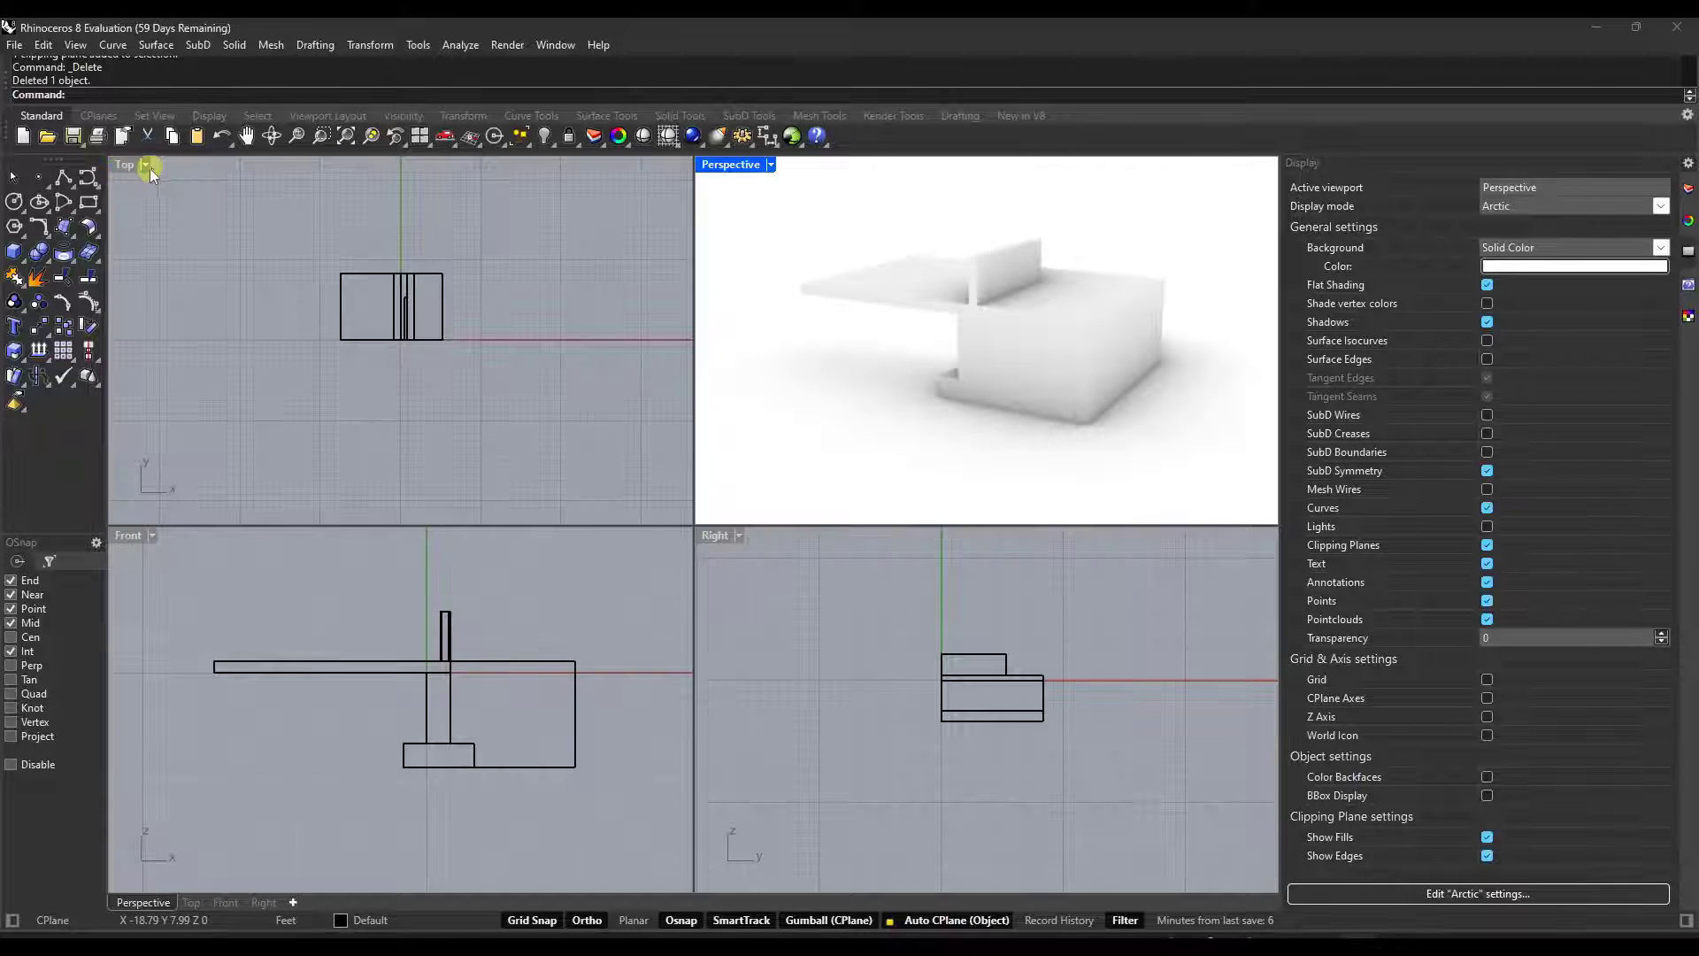
# Select the large box, upright fin, Foundation slab and wall block in turn to check their layers.
pyautogui.click(1051, 350)
pyautogui.scroll(3, 973, 292)
pyautogui.click(973, 247)
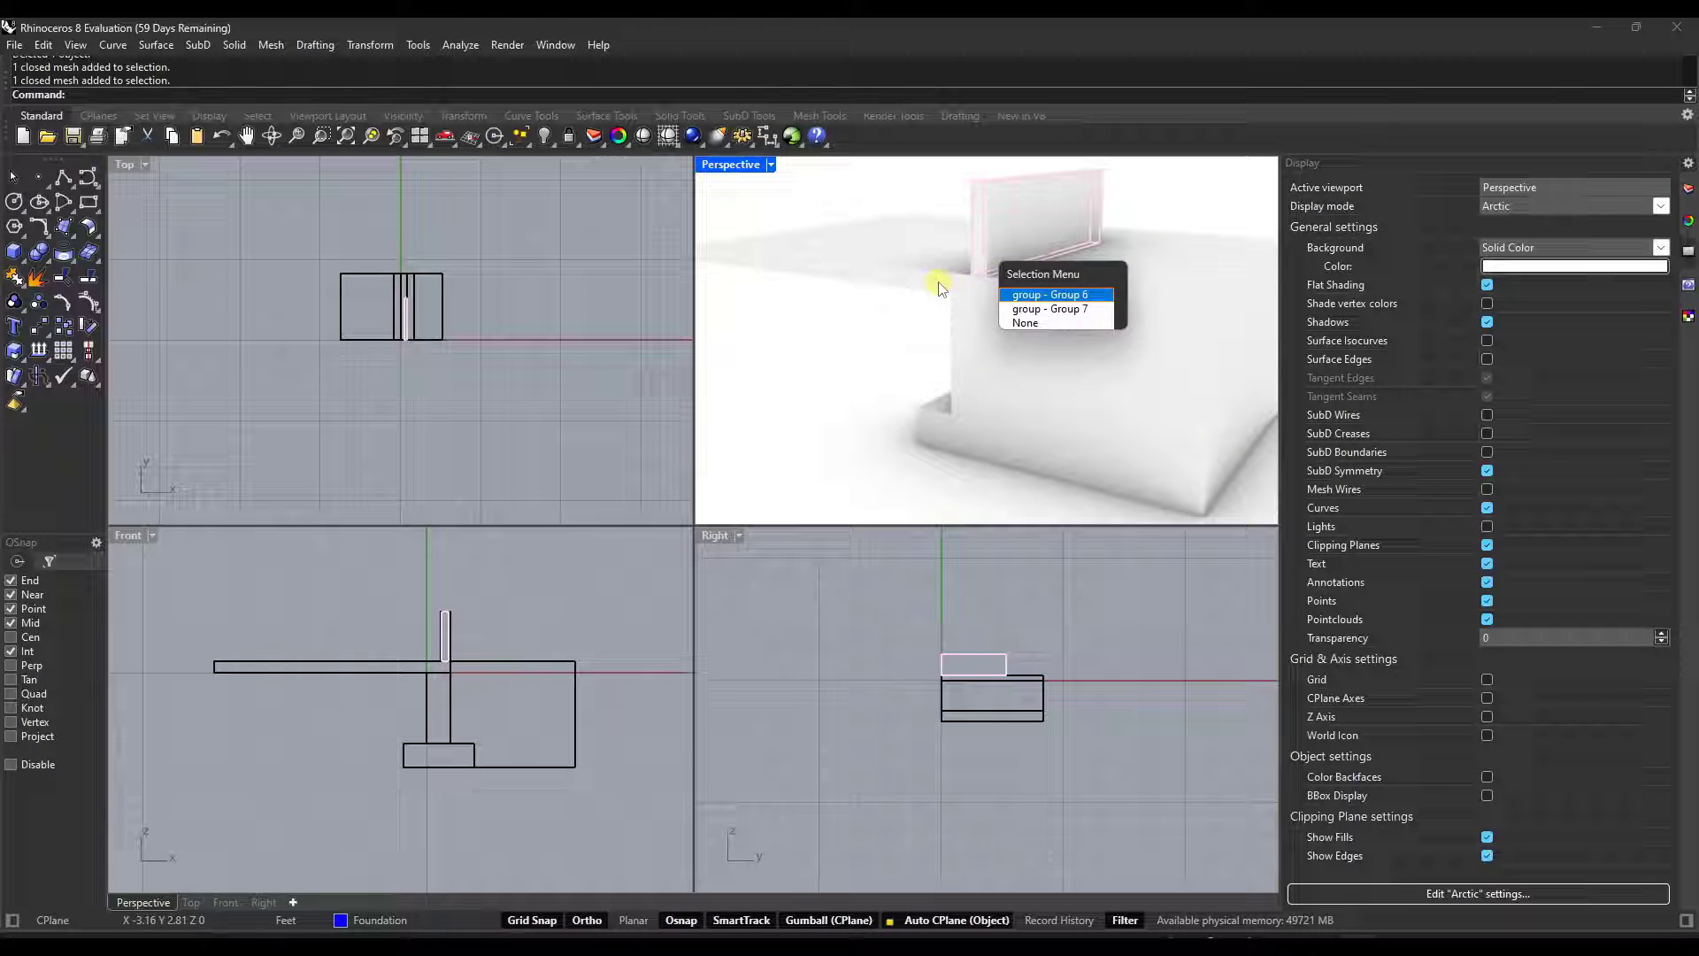
pyautogui.click(1049, 294)
pyautogui.click(1117, 229)
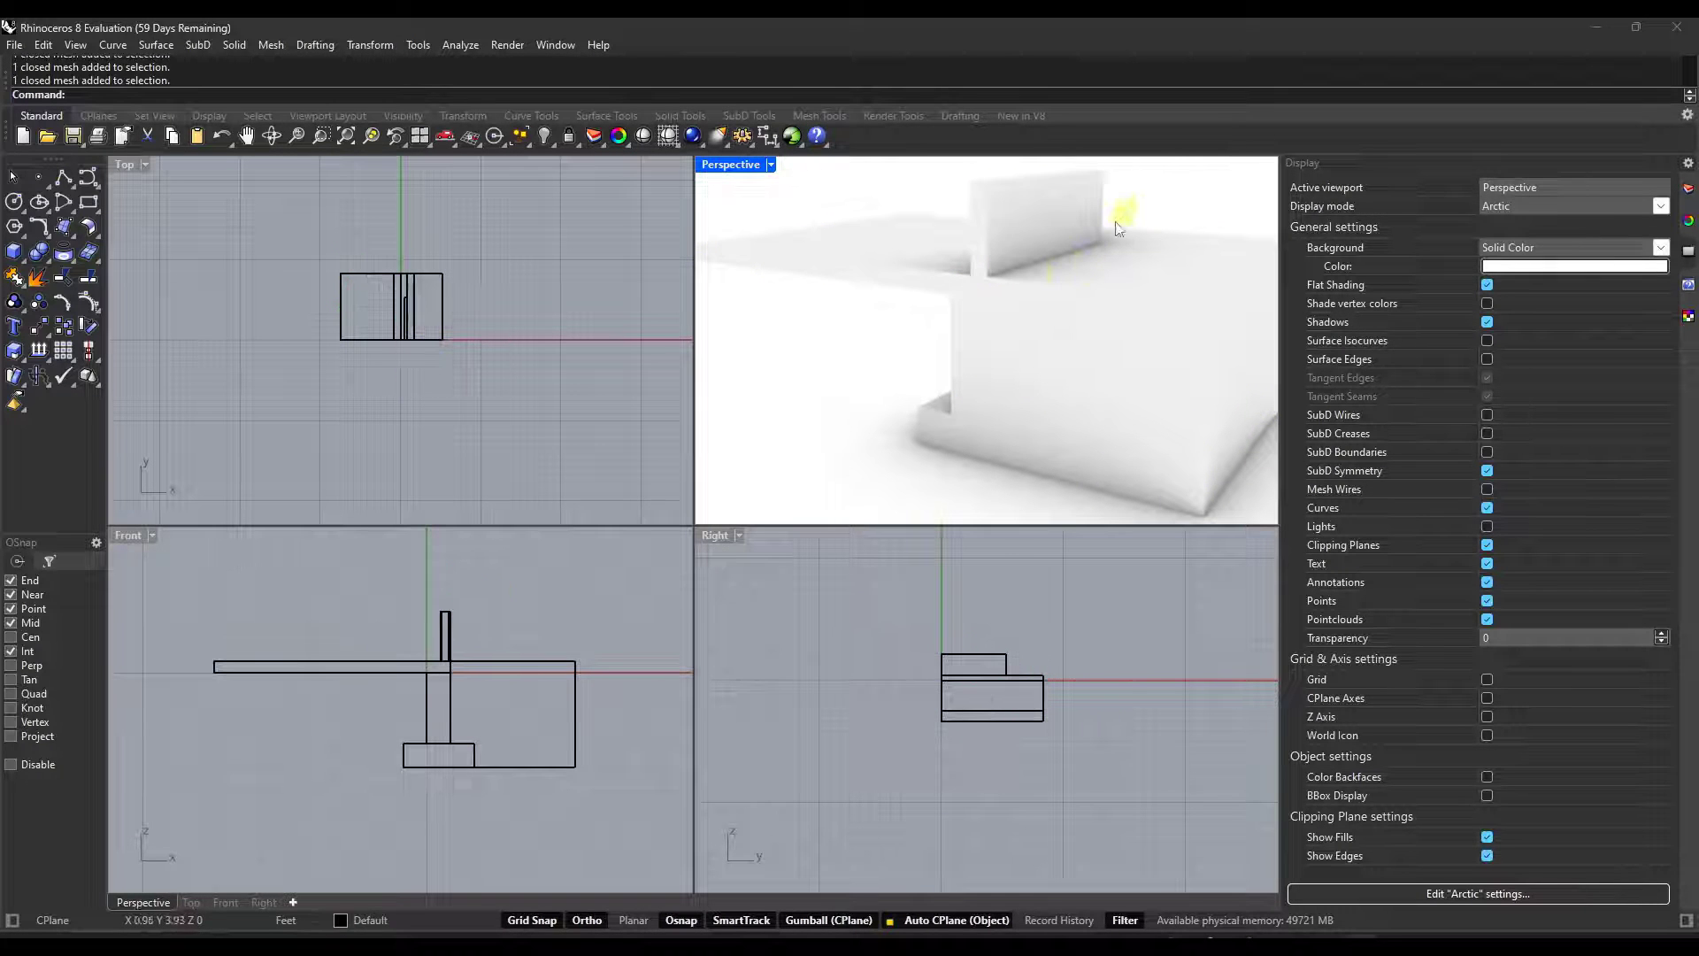
pyautogui.click(1037, 347)
pyautogui.click(1055, 442)
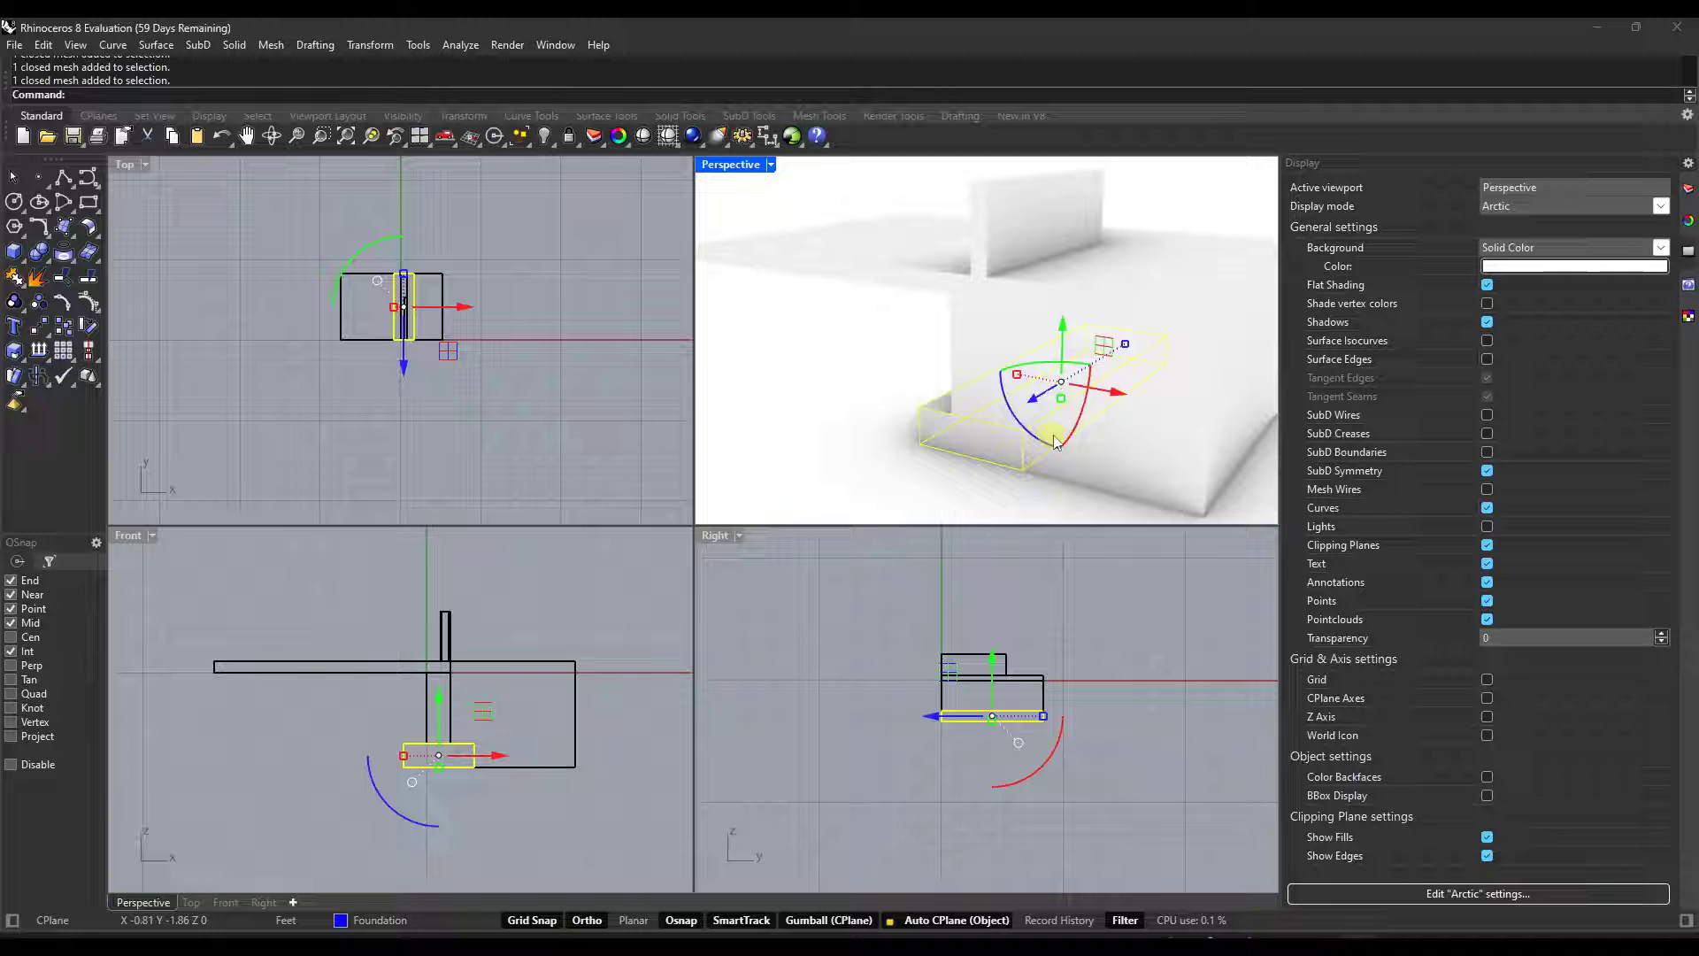
pyautogui.click(959, 317)
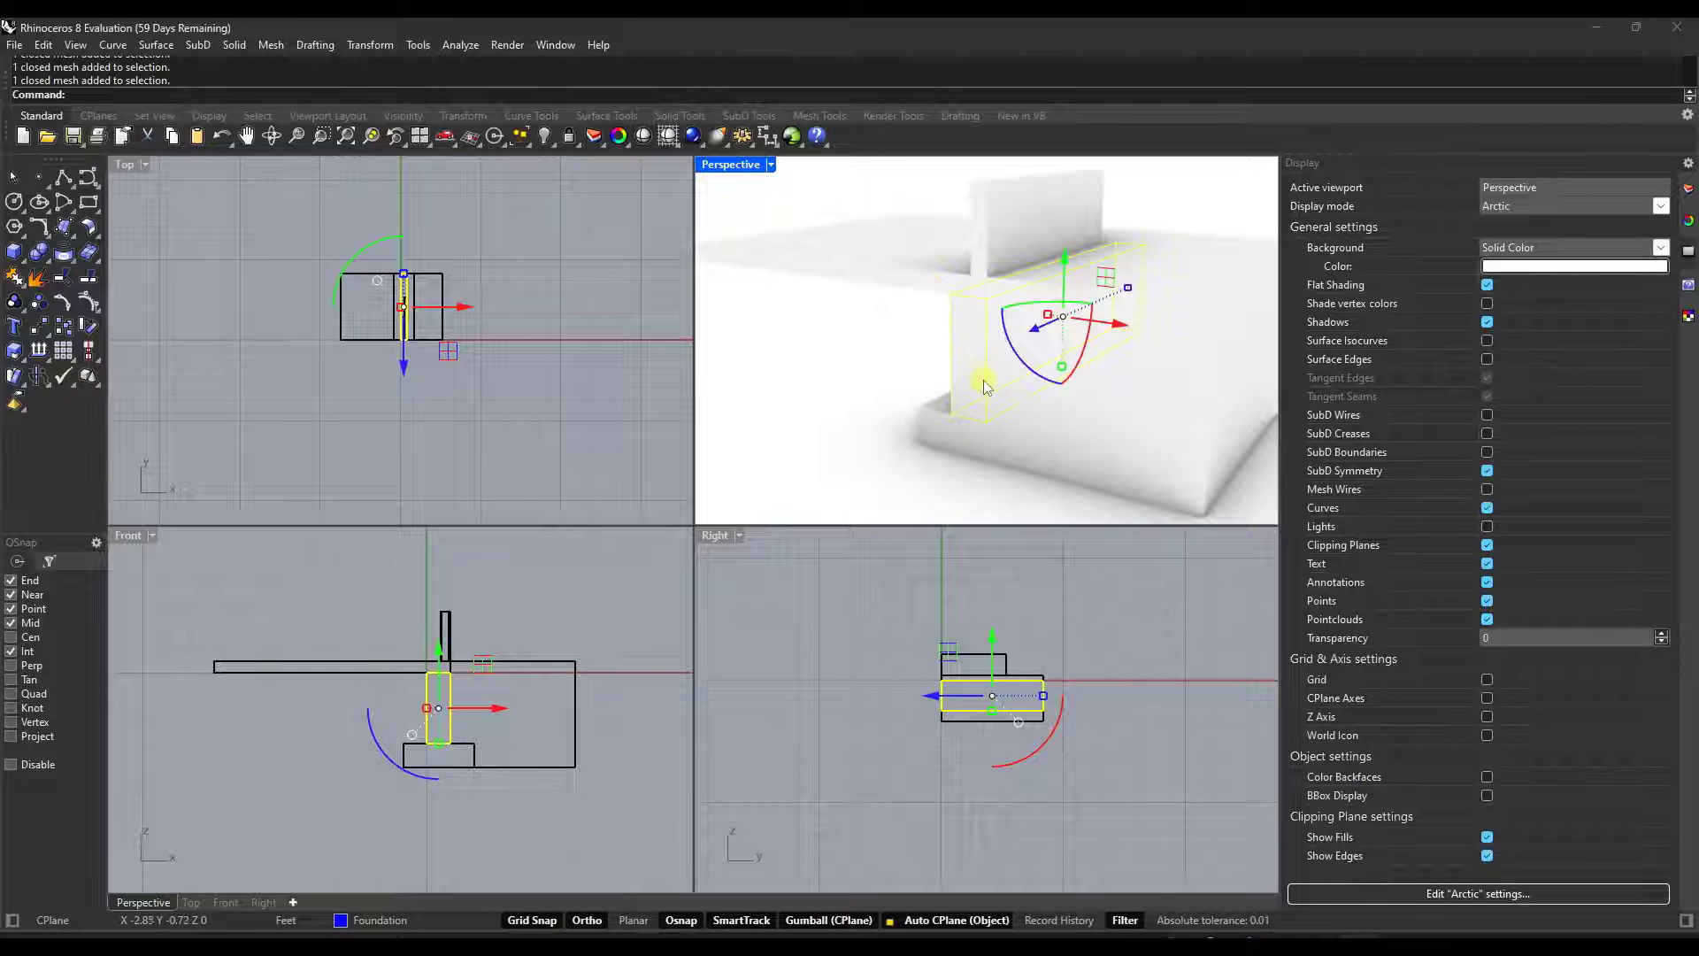
# Orbit around the model, select the Backfill block to check it, then clear the selection.
pyautogui.moveTo(979, 380); pyautogui.dragTo(948, 454, button='right')
pyautogui.click(1067, 434)
pyautogui.moveTo(1077, 430); pyautogui.dragTo(783, 345, button='right')
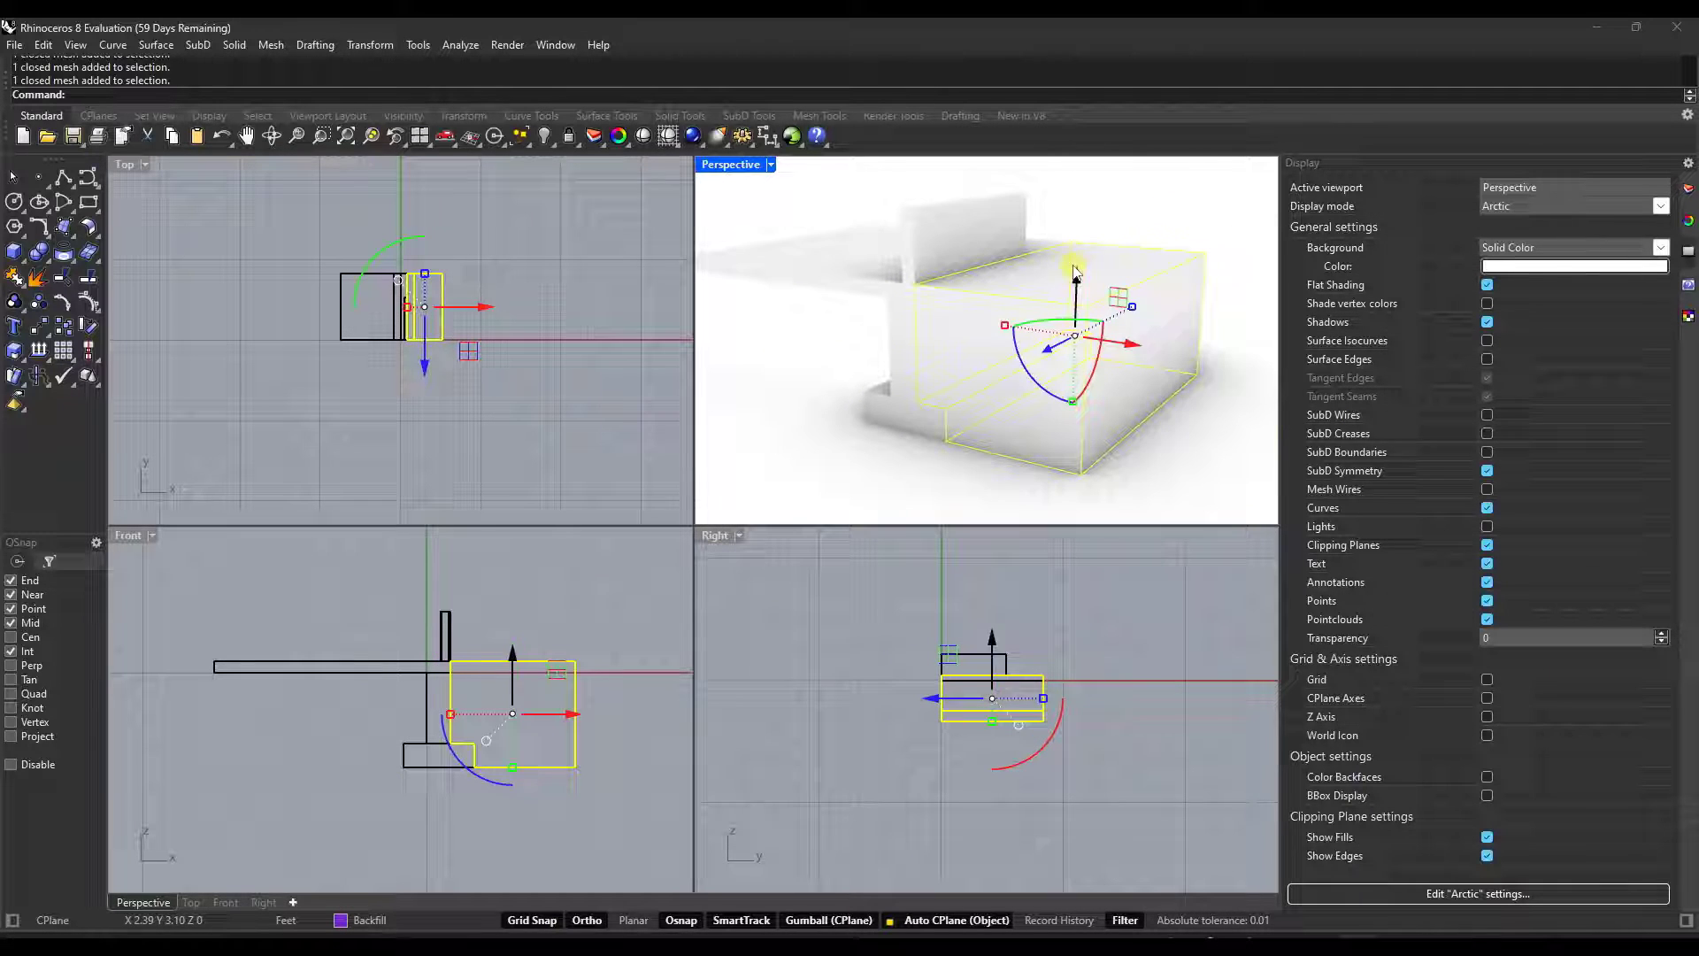
pyautogui.click(1159, 240)
pyautogui.moveTo(1158, 244); pyautogui.dragTo(1024, 284, button='right')
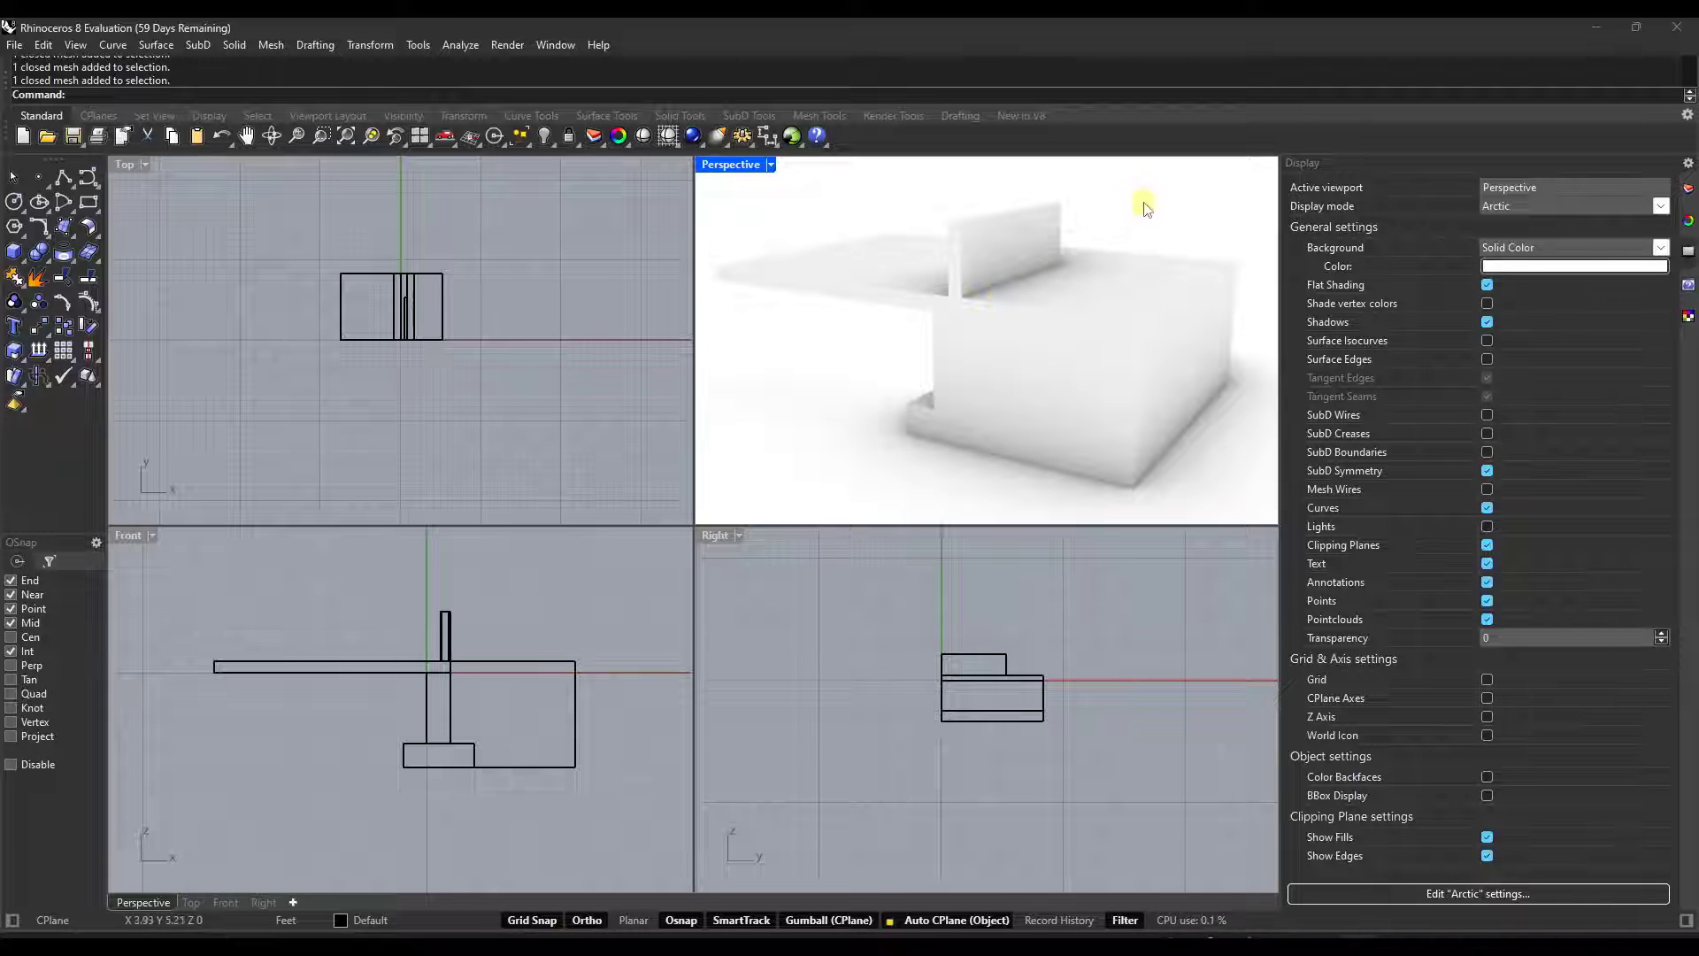
# Select all seven meshes and draw a clipping plane rectangle in the Front viewport.
pyautogui.moveTo(1147, 212); pyautogui.dragTo(806, 463)
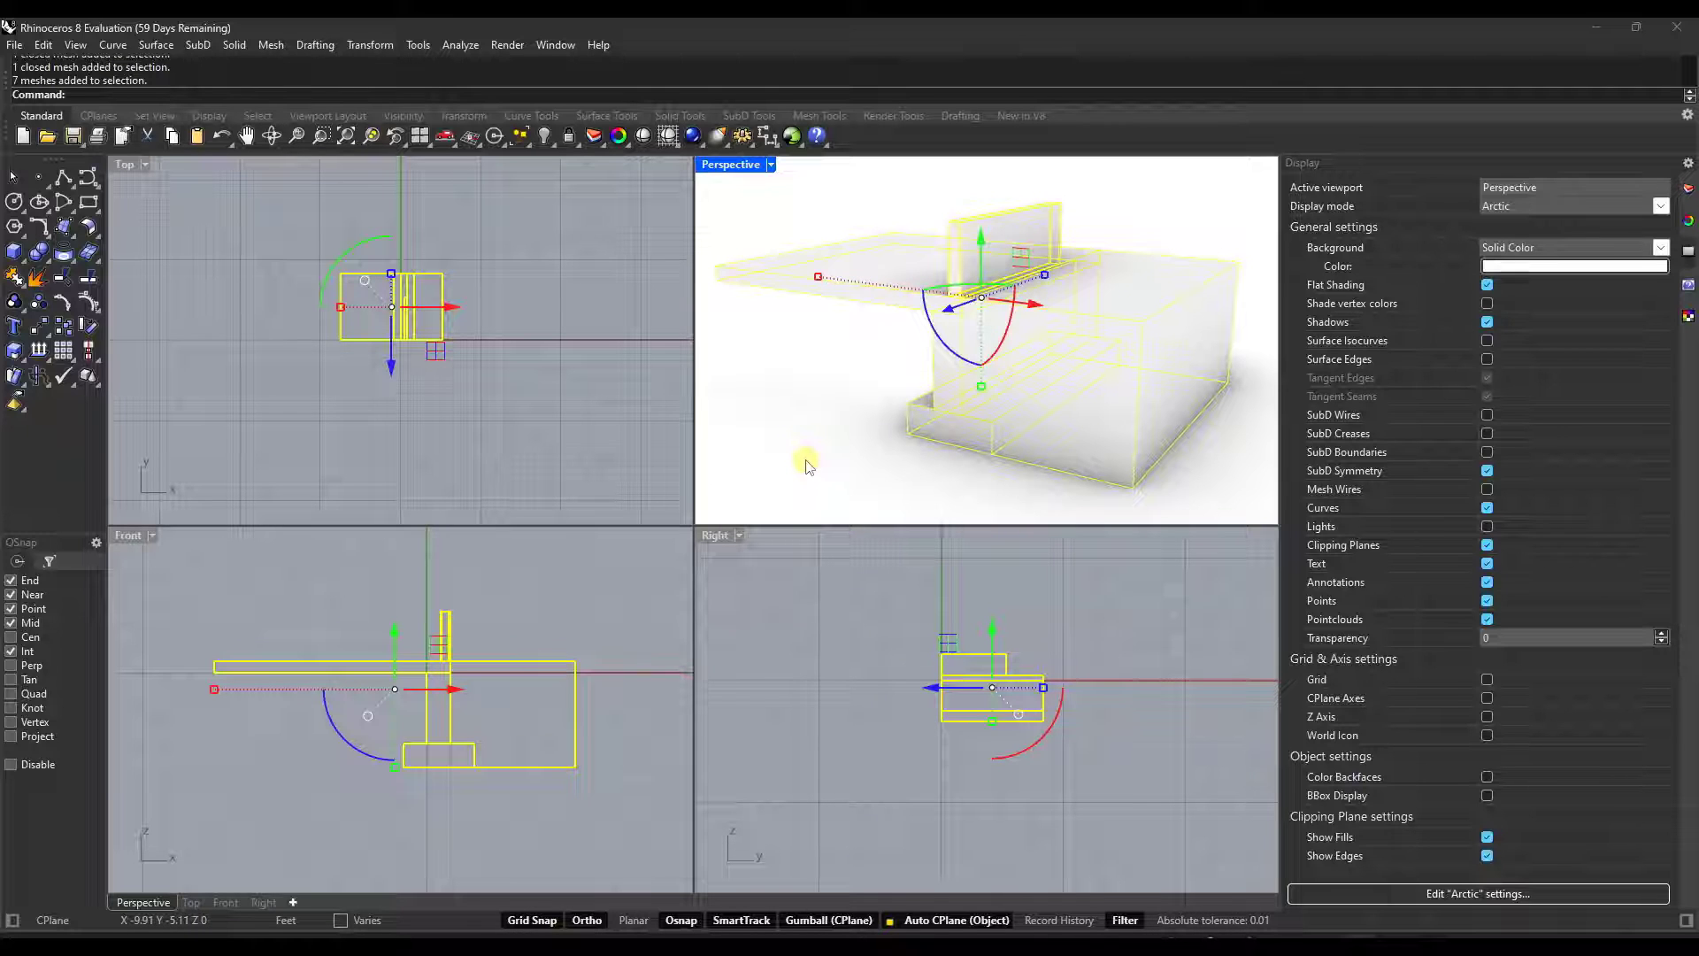
pyautogui.write('ClippingPlane')
pyautogui.press('Return')
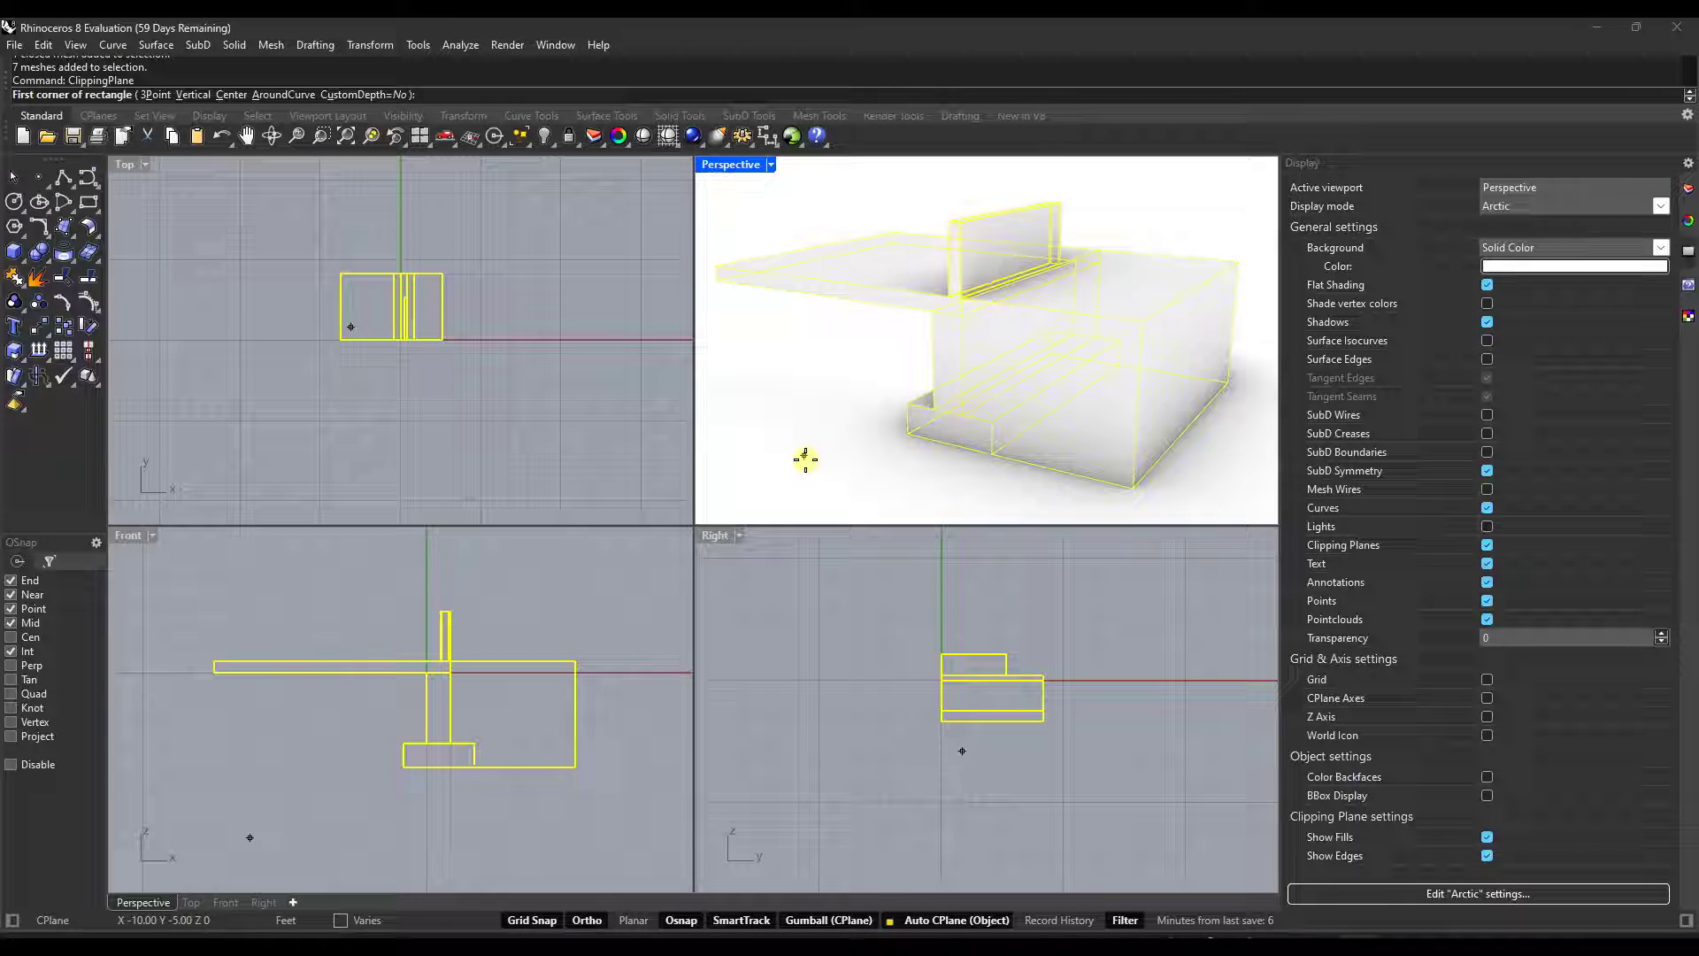
pyautogui.click(363, 772)
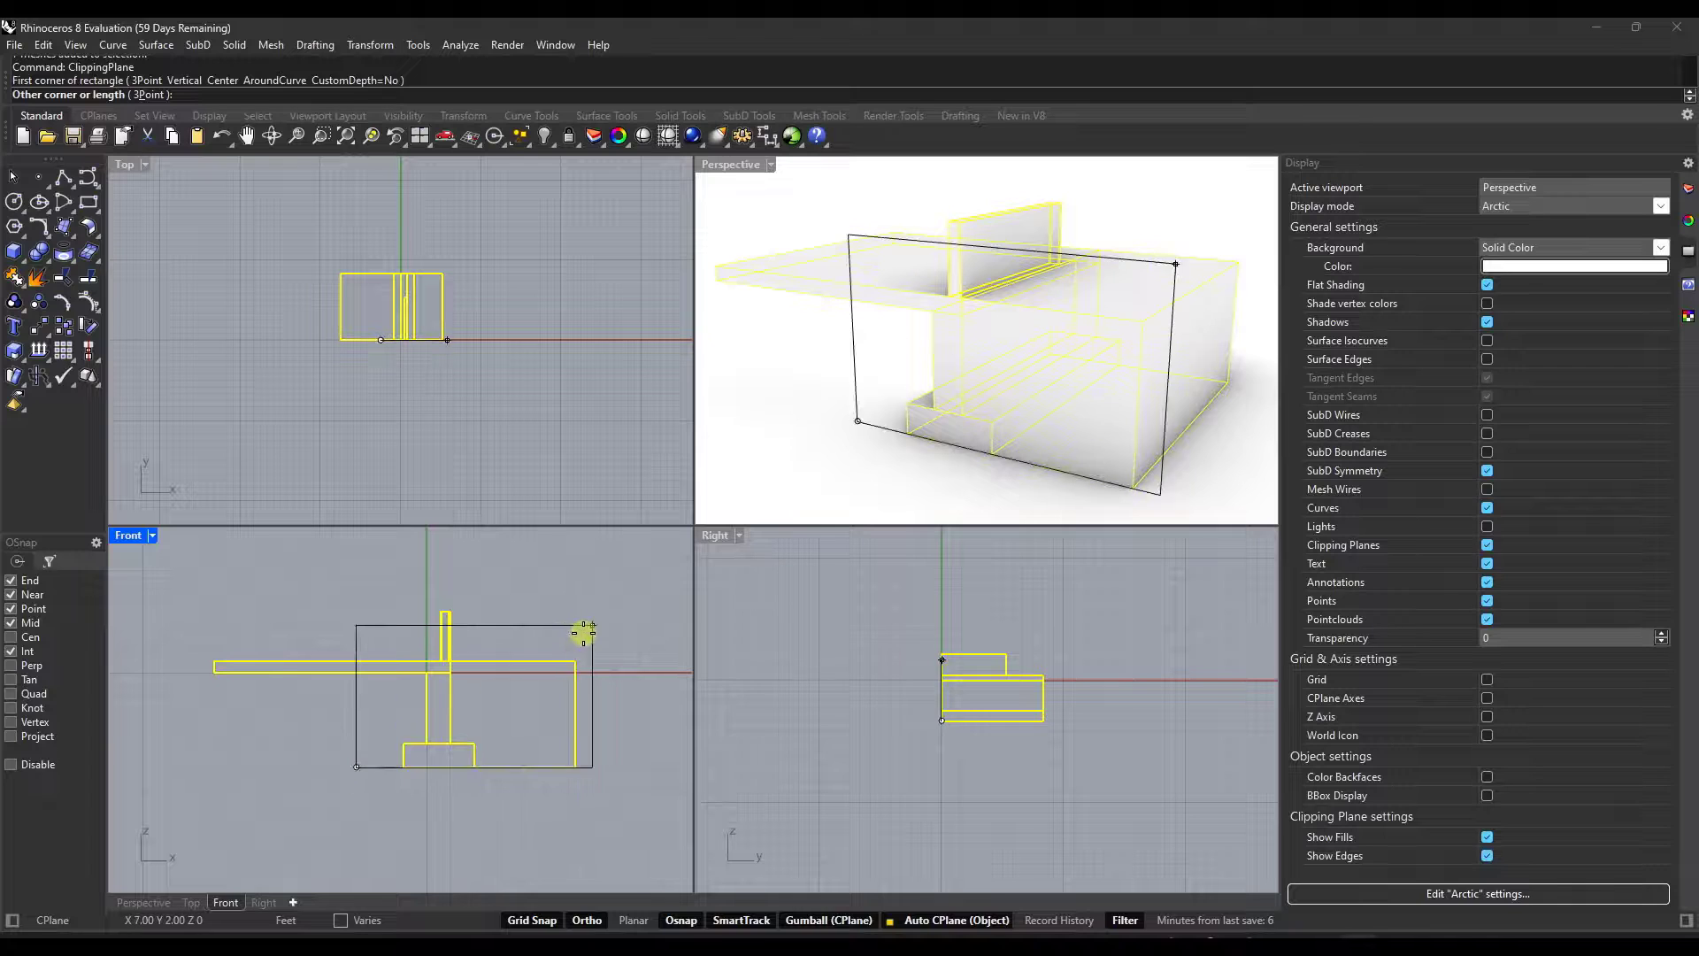
pyautogui.click(597, 630)
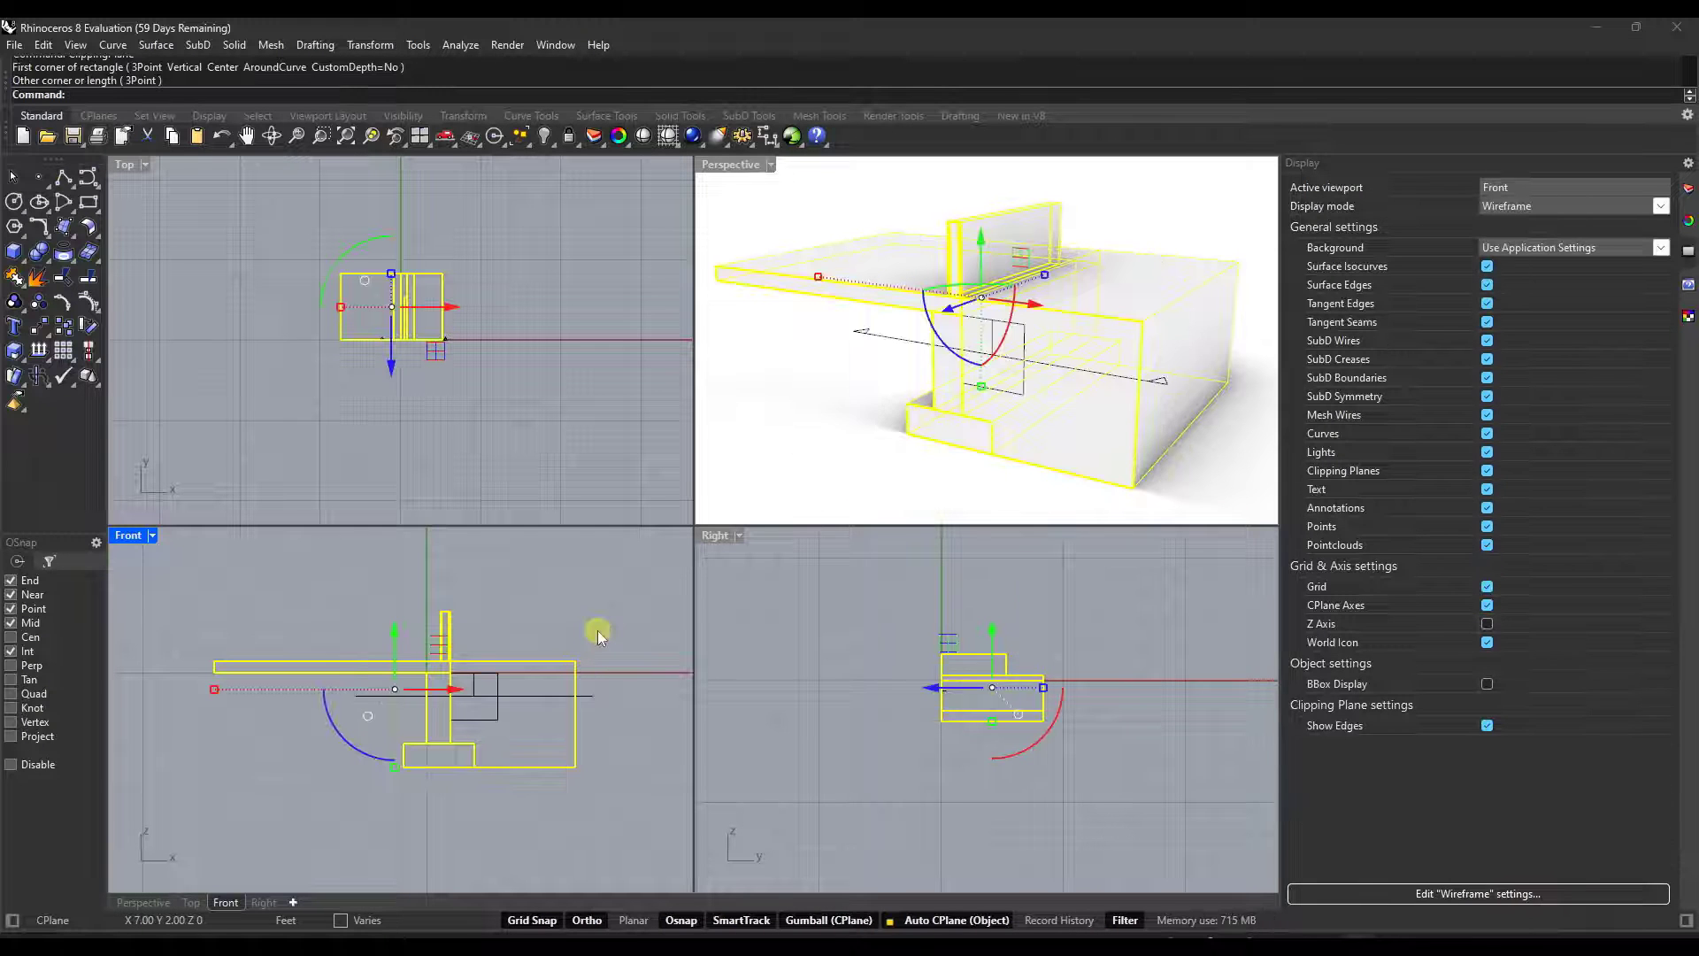
# Select the new clipping plane and move it through the model with the gumball.
pyautogui.click(1011, 359)
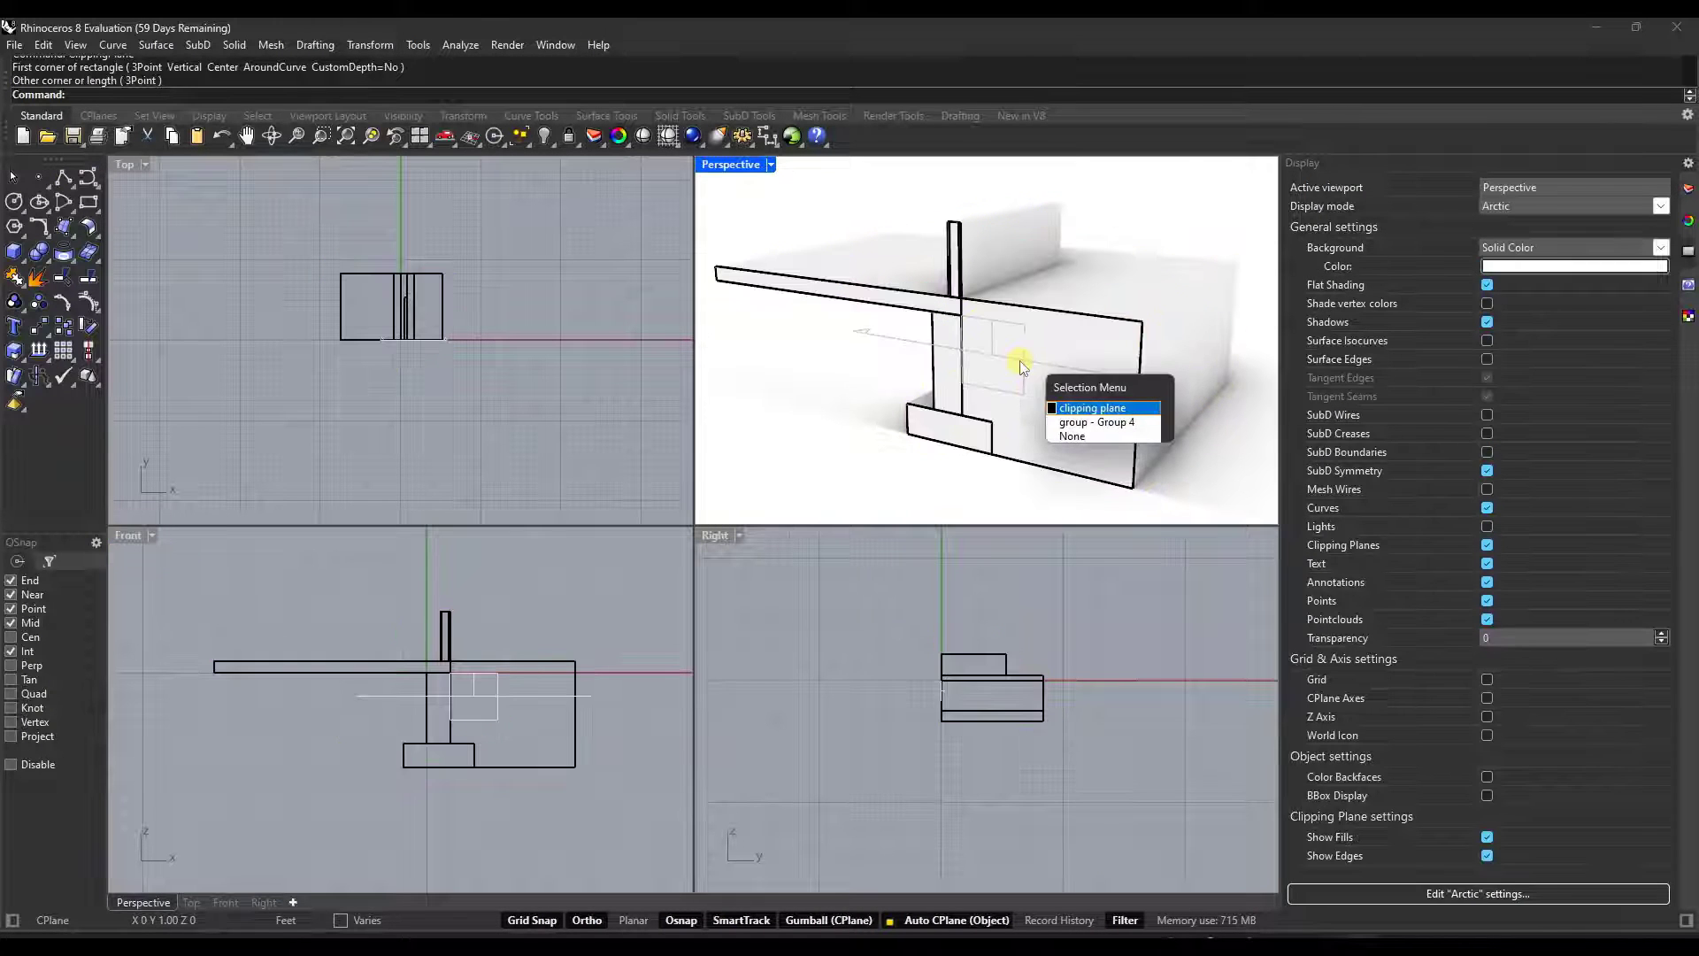
pyautogui.click(1094, 408)
pyautogui.moveTo(965, 376); pyautogui.dragTo(1006, 361)
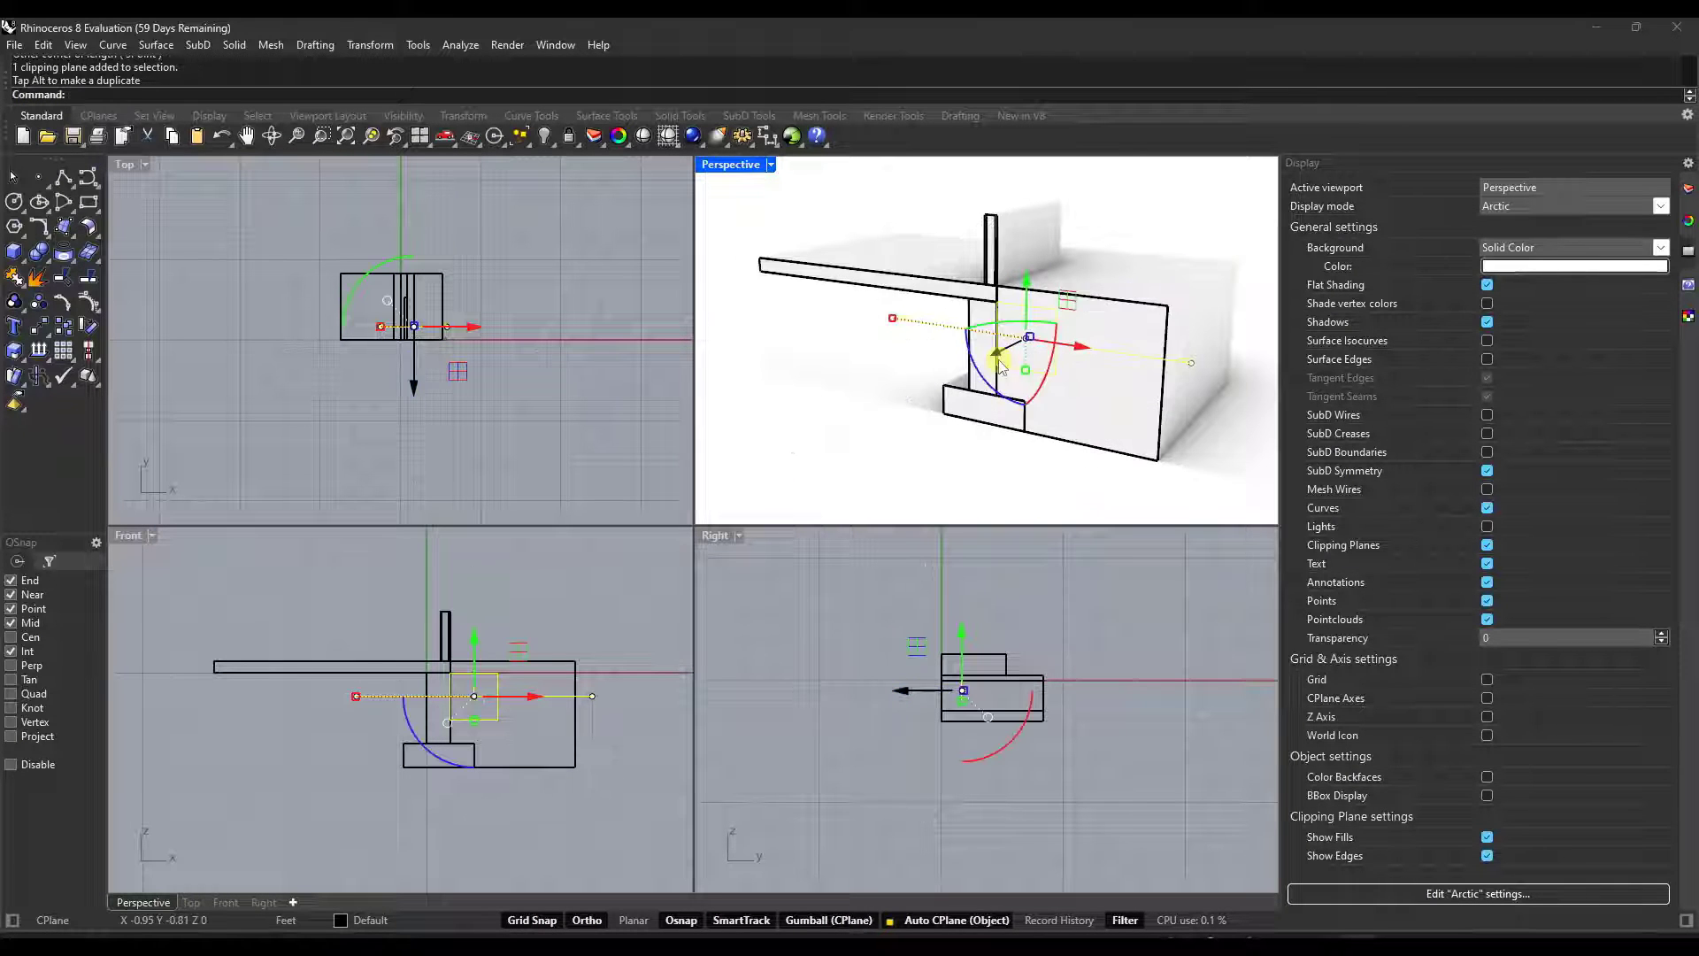
pyautogui.click(857, 221)
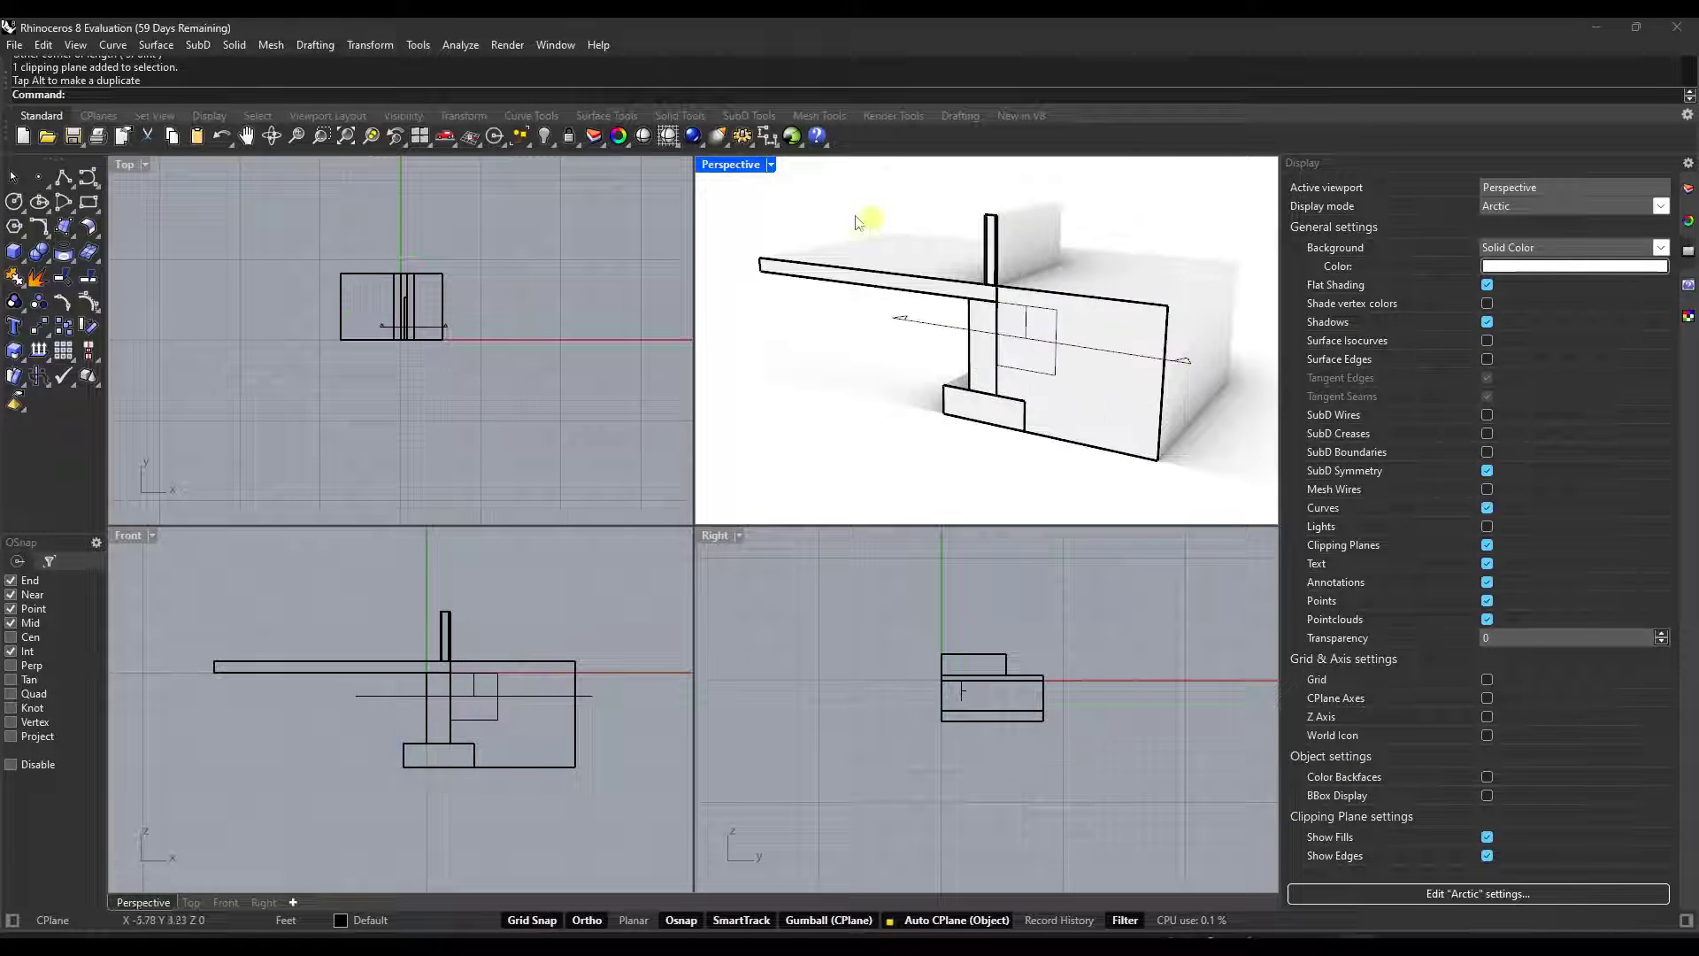
# Maximize the Perspective view, orbit the cut model, and drag the clipping plane to its left.
pyautogui.doubleClick(731, 165)
pyautogui.moveTo(746, 543); pyautogui.dragTo(1037, 511, button='right')
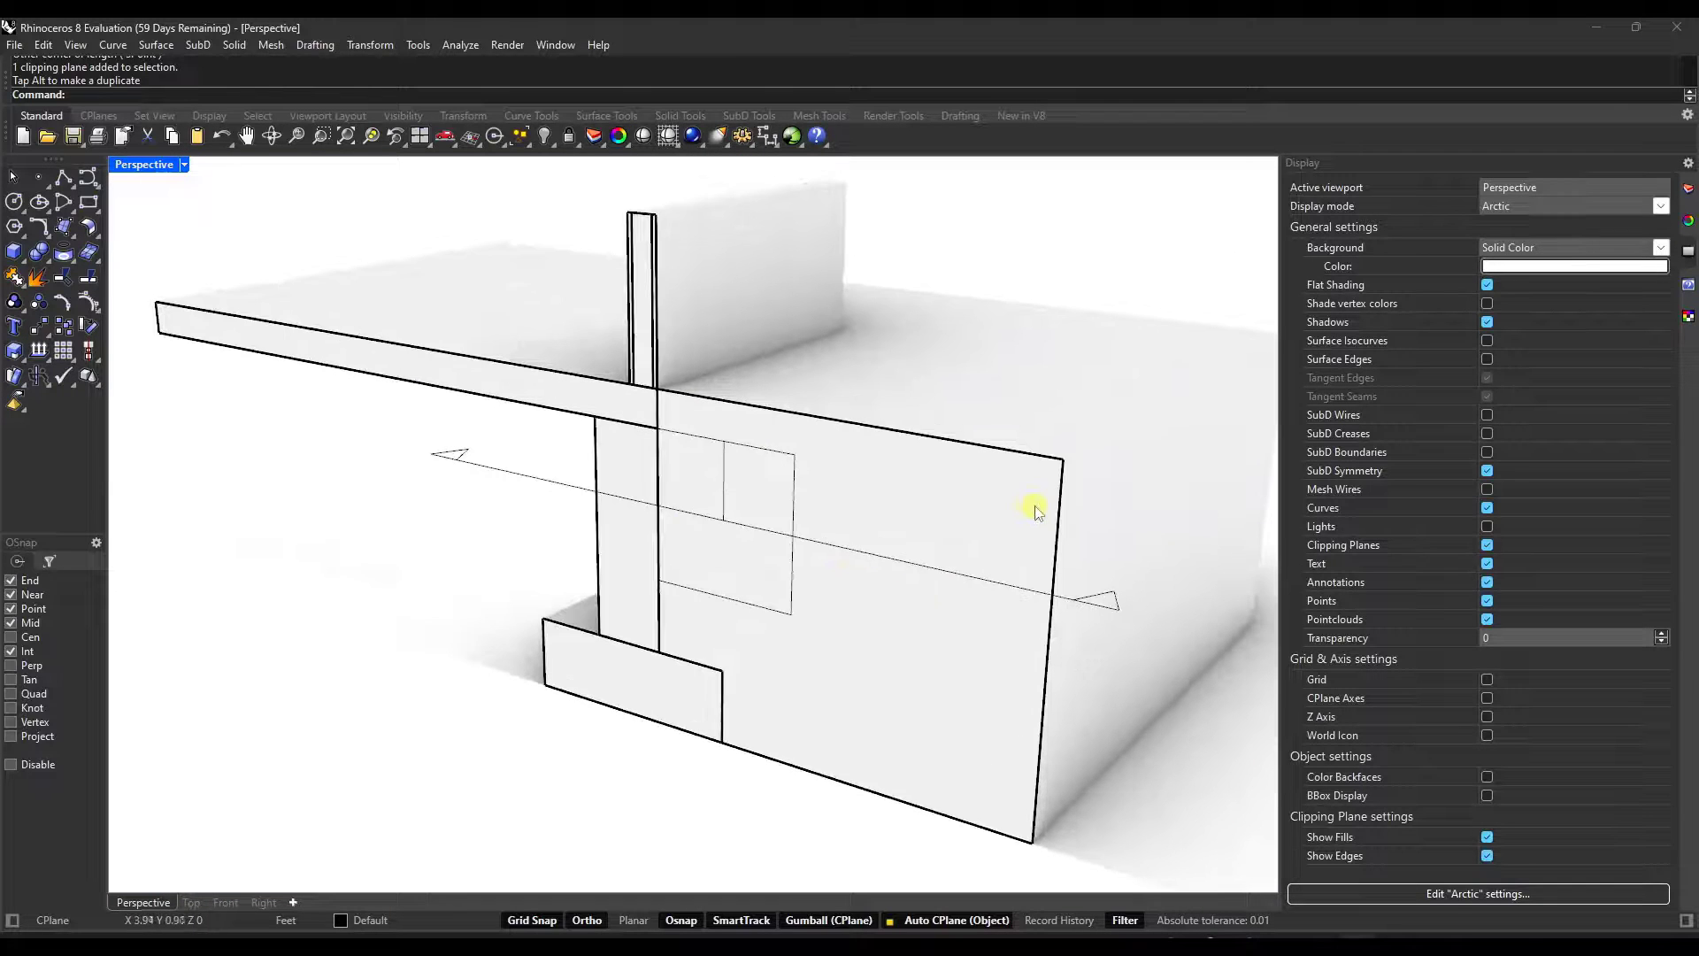
pyautogui.moveTo(839, 593); pyautogui.dragTo(889, 471, button='right')
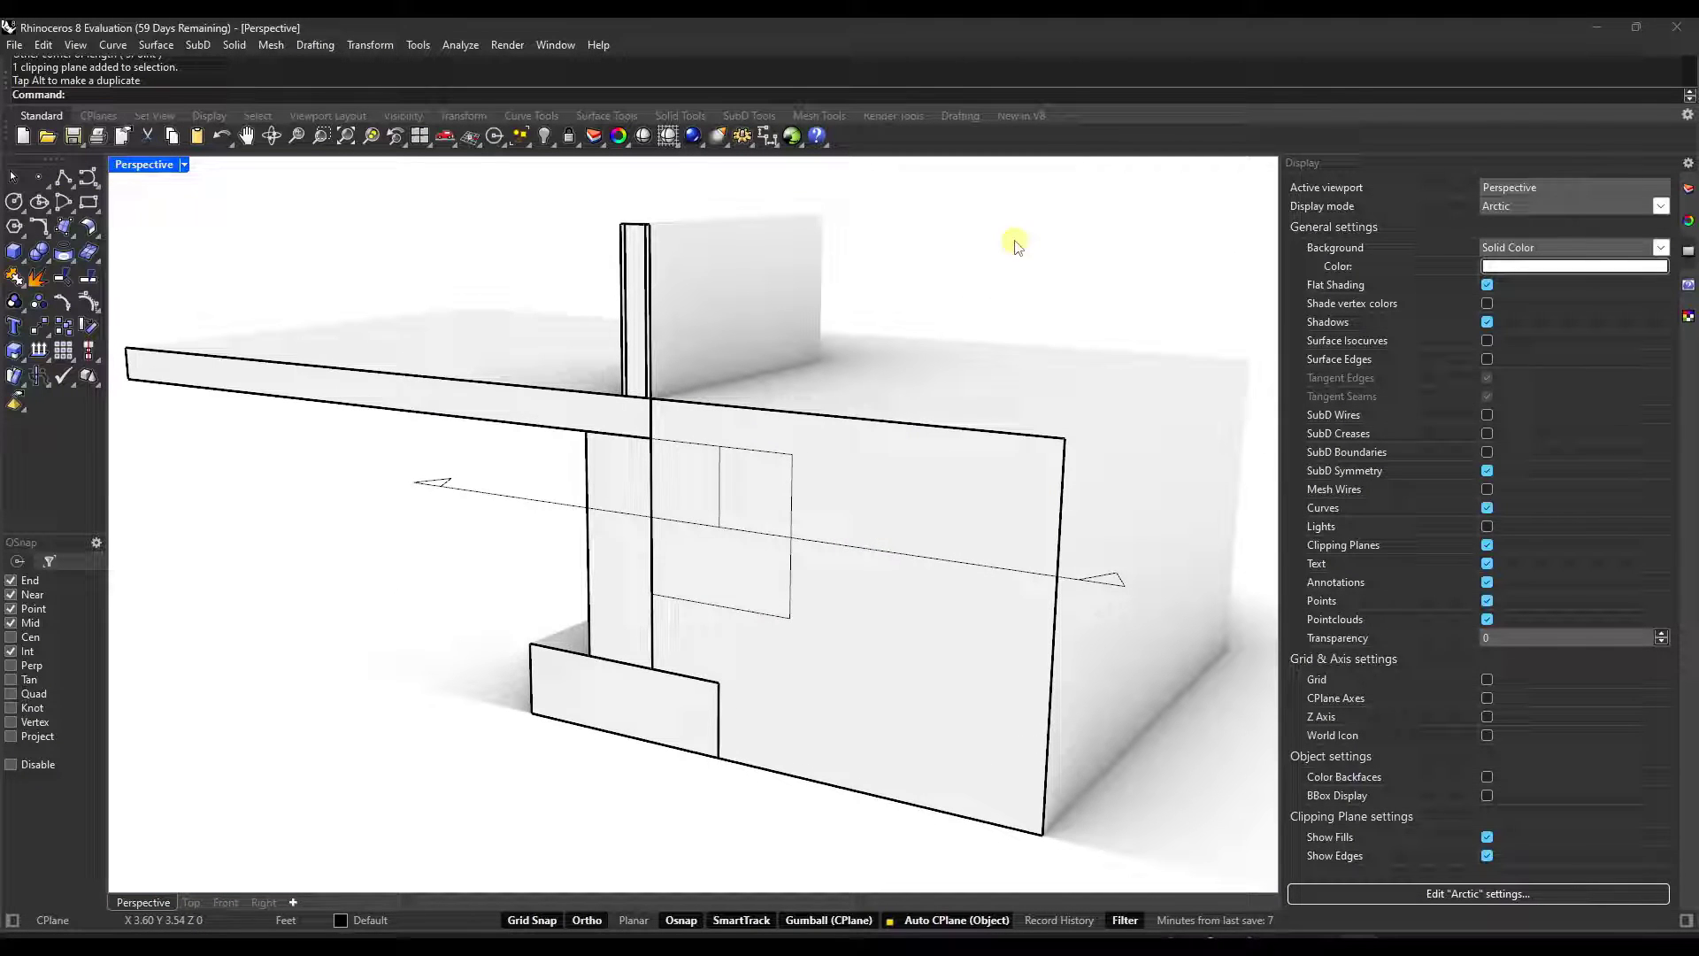
pyautogui.click(730, 507)
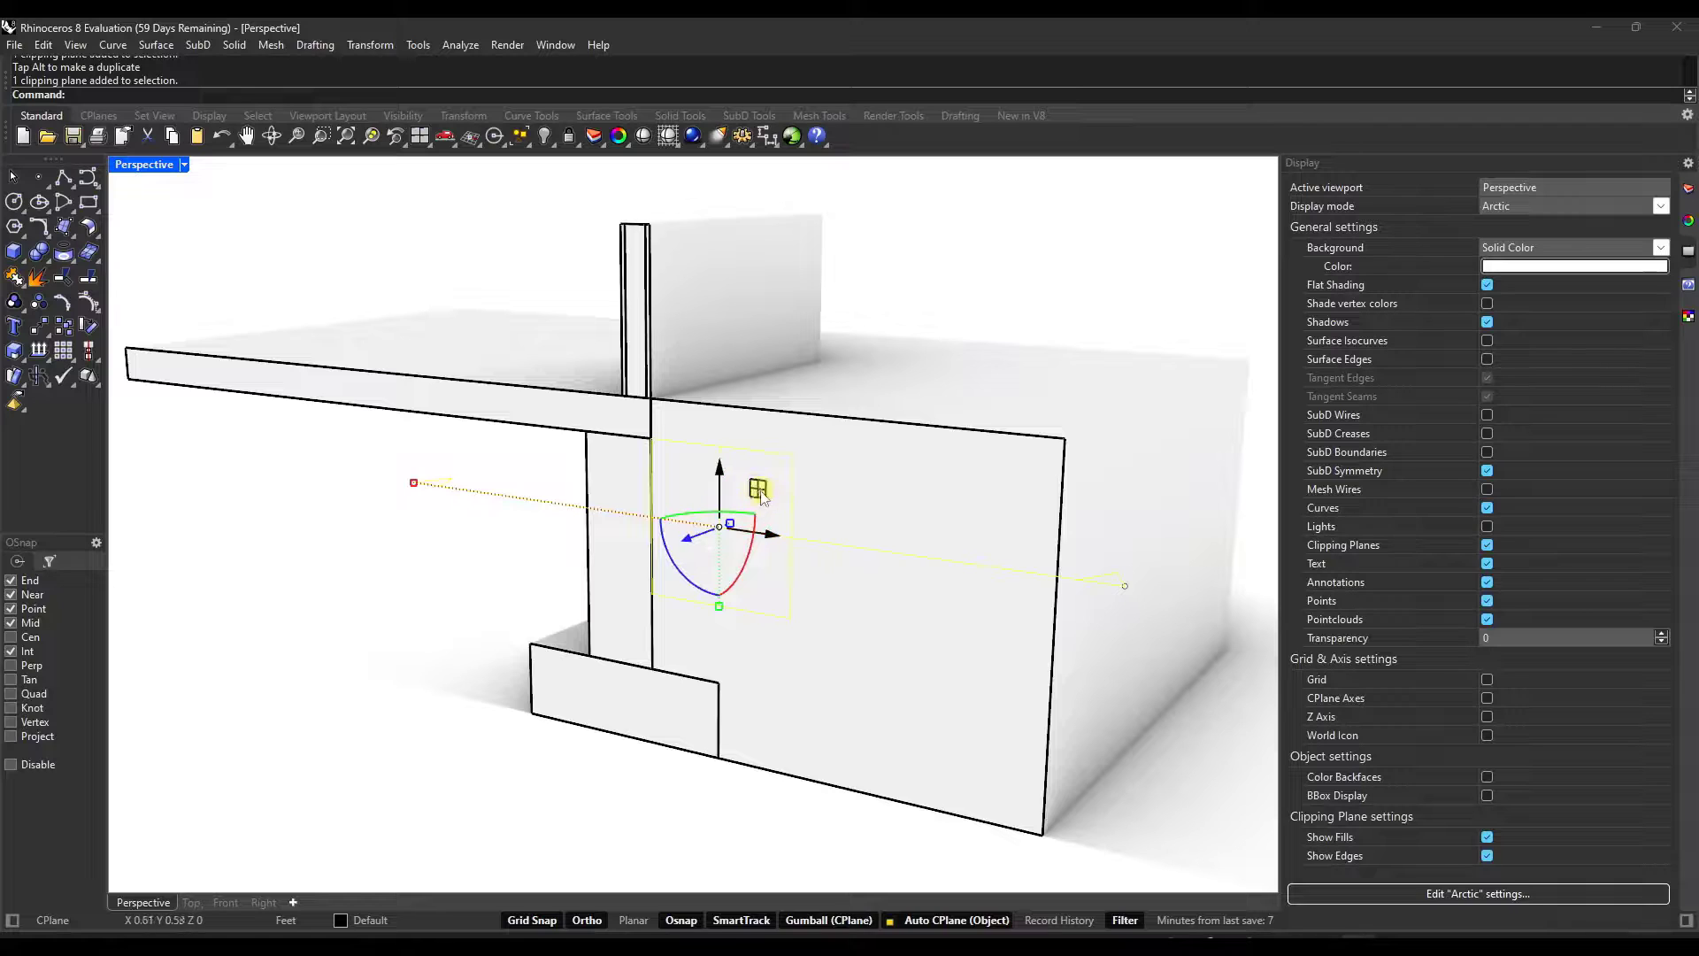
pyautogui.moveTo(759, 492); pyautogui.dragTo(343, 438)
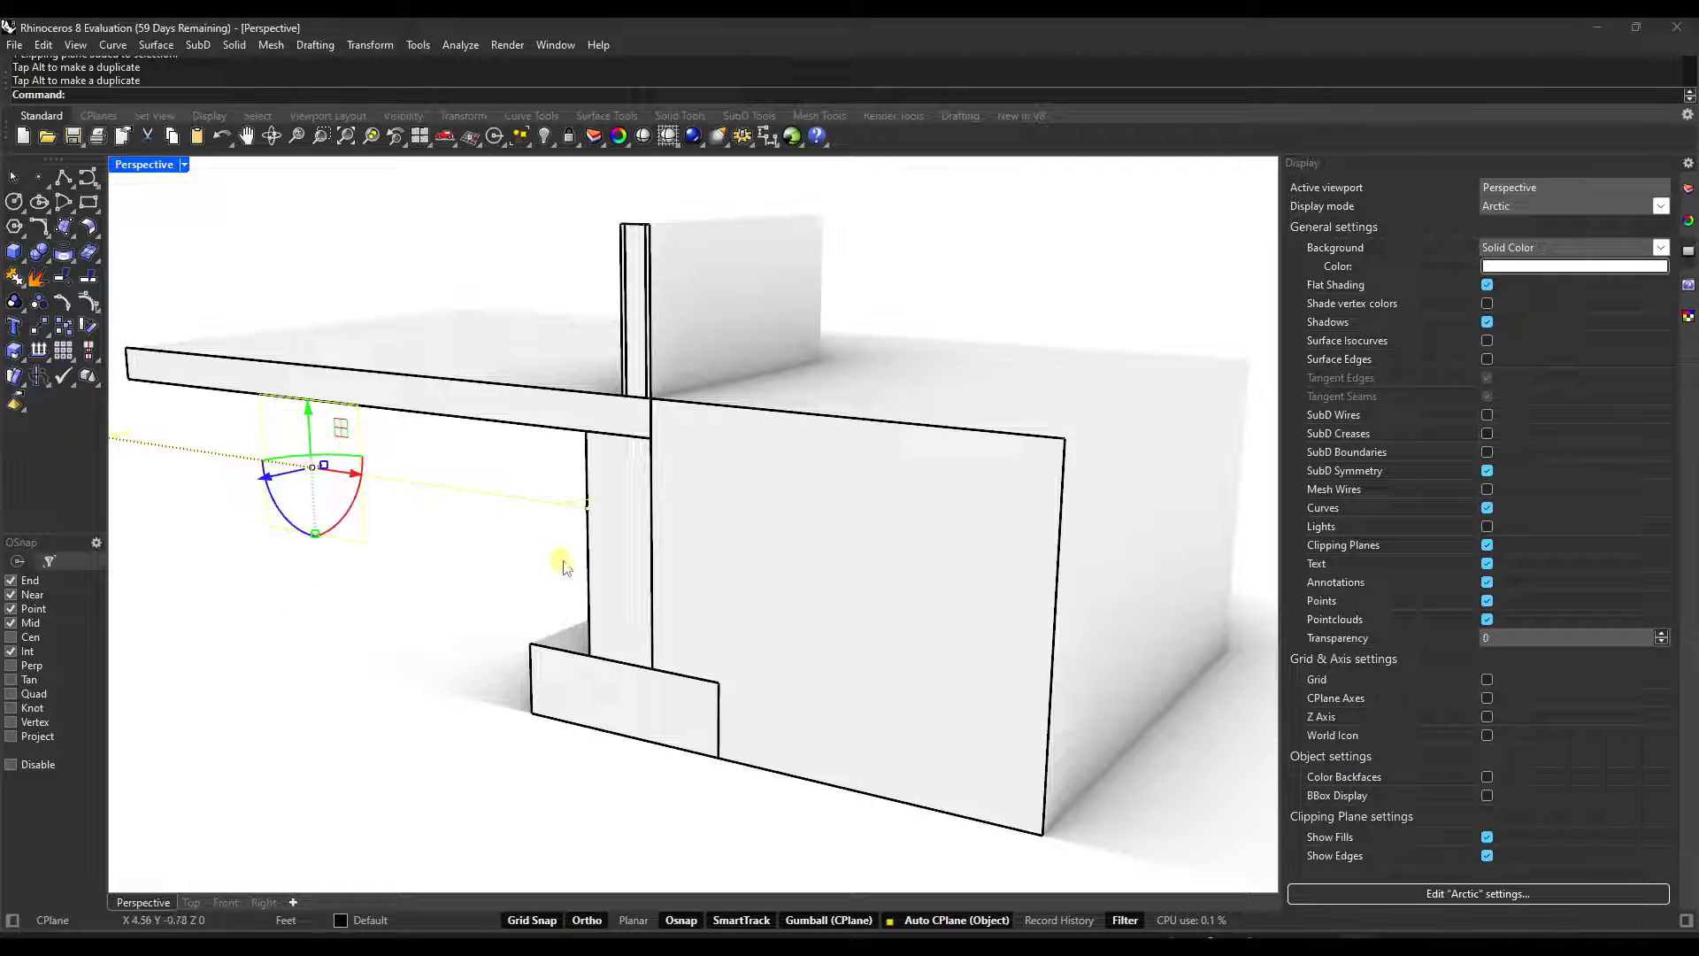
pyautogui.click(815, 523)
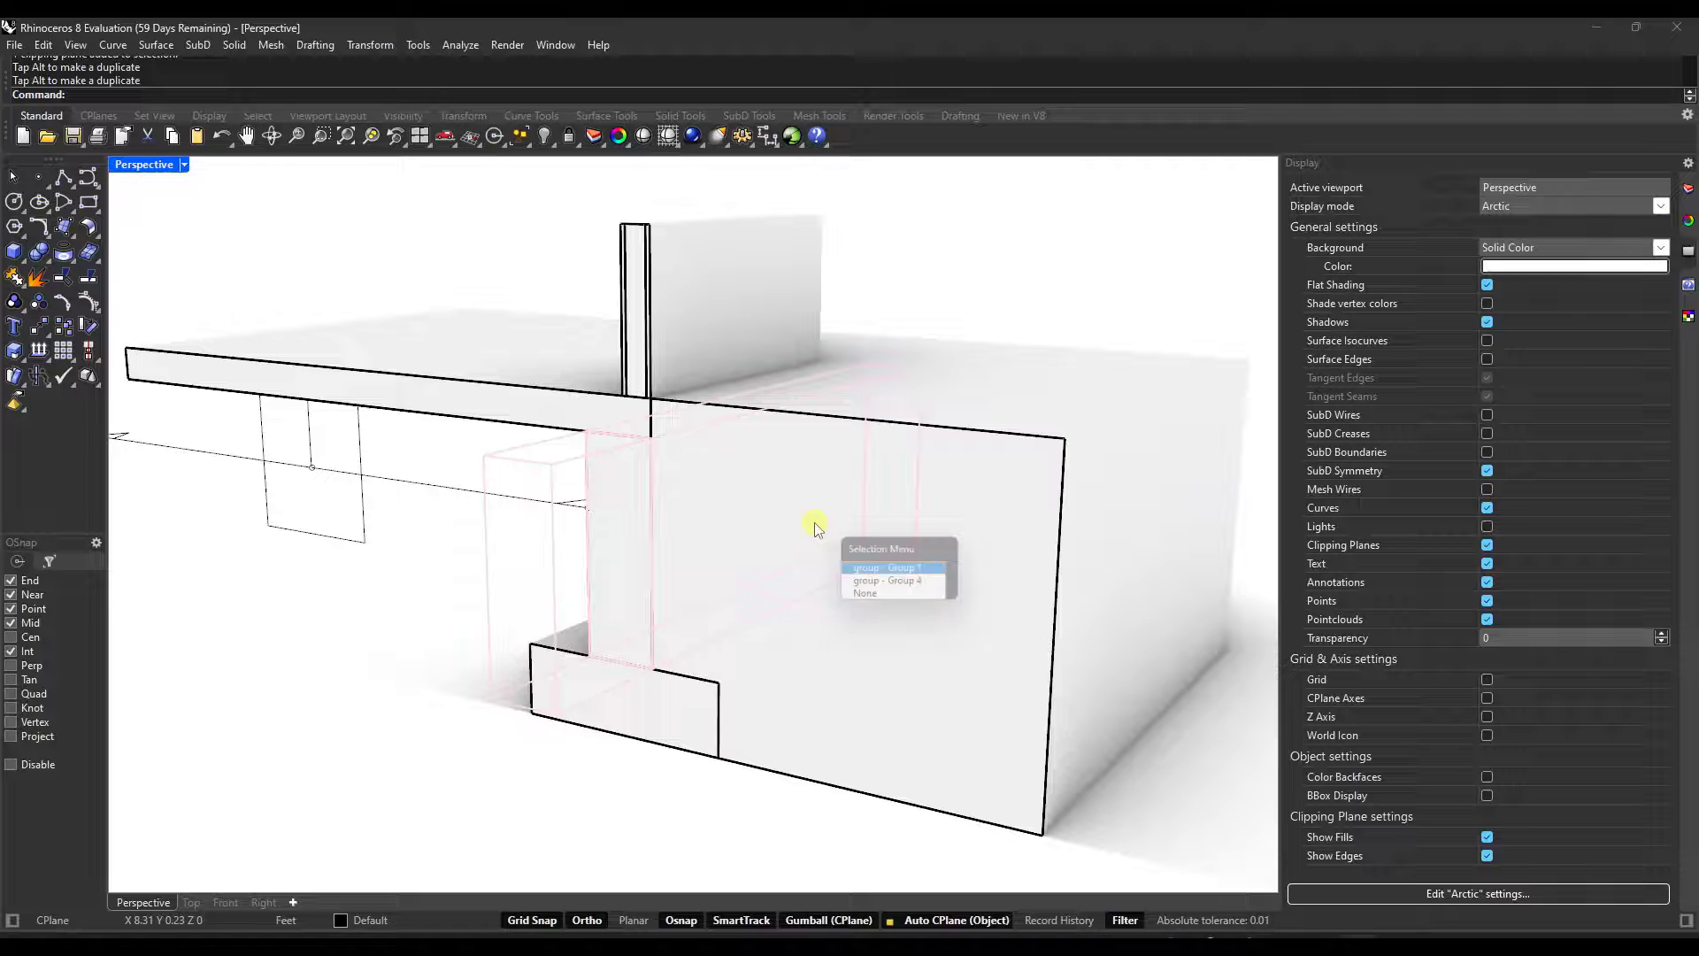
# Select the Backfill box, show its Object properties, and open the Section Style dropdown.
pyautogui.click(889, 565)
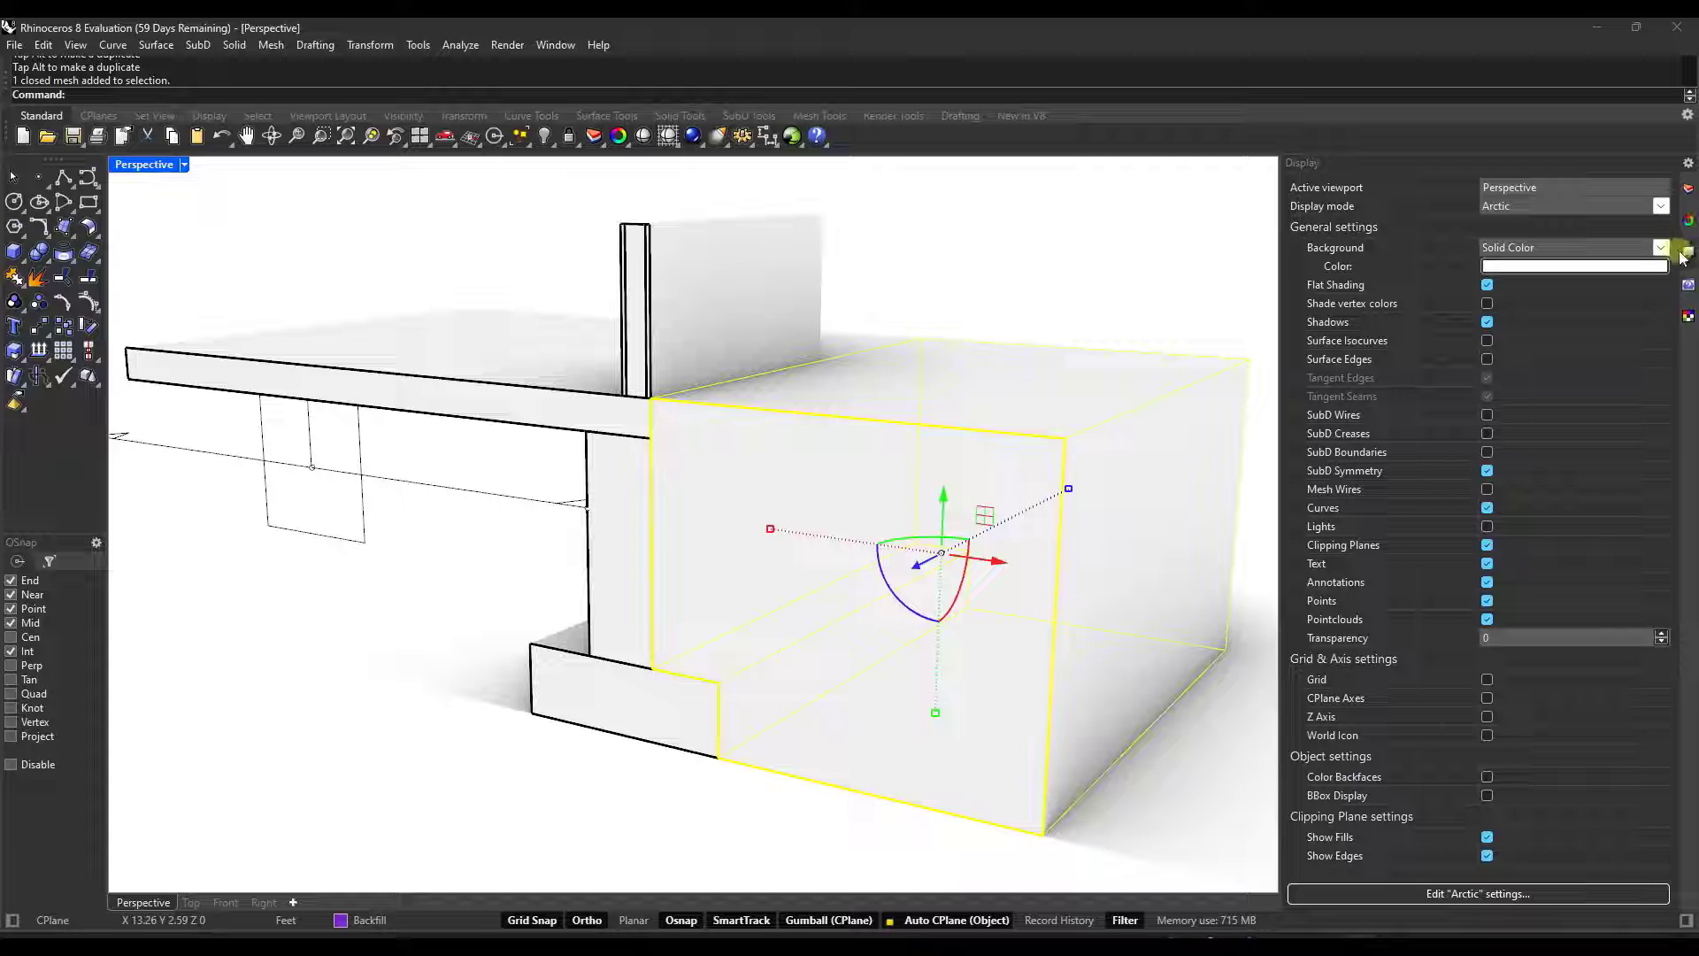
pyautogui.click(1689, 223)
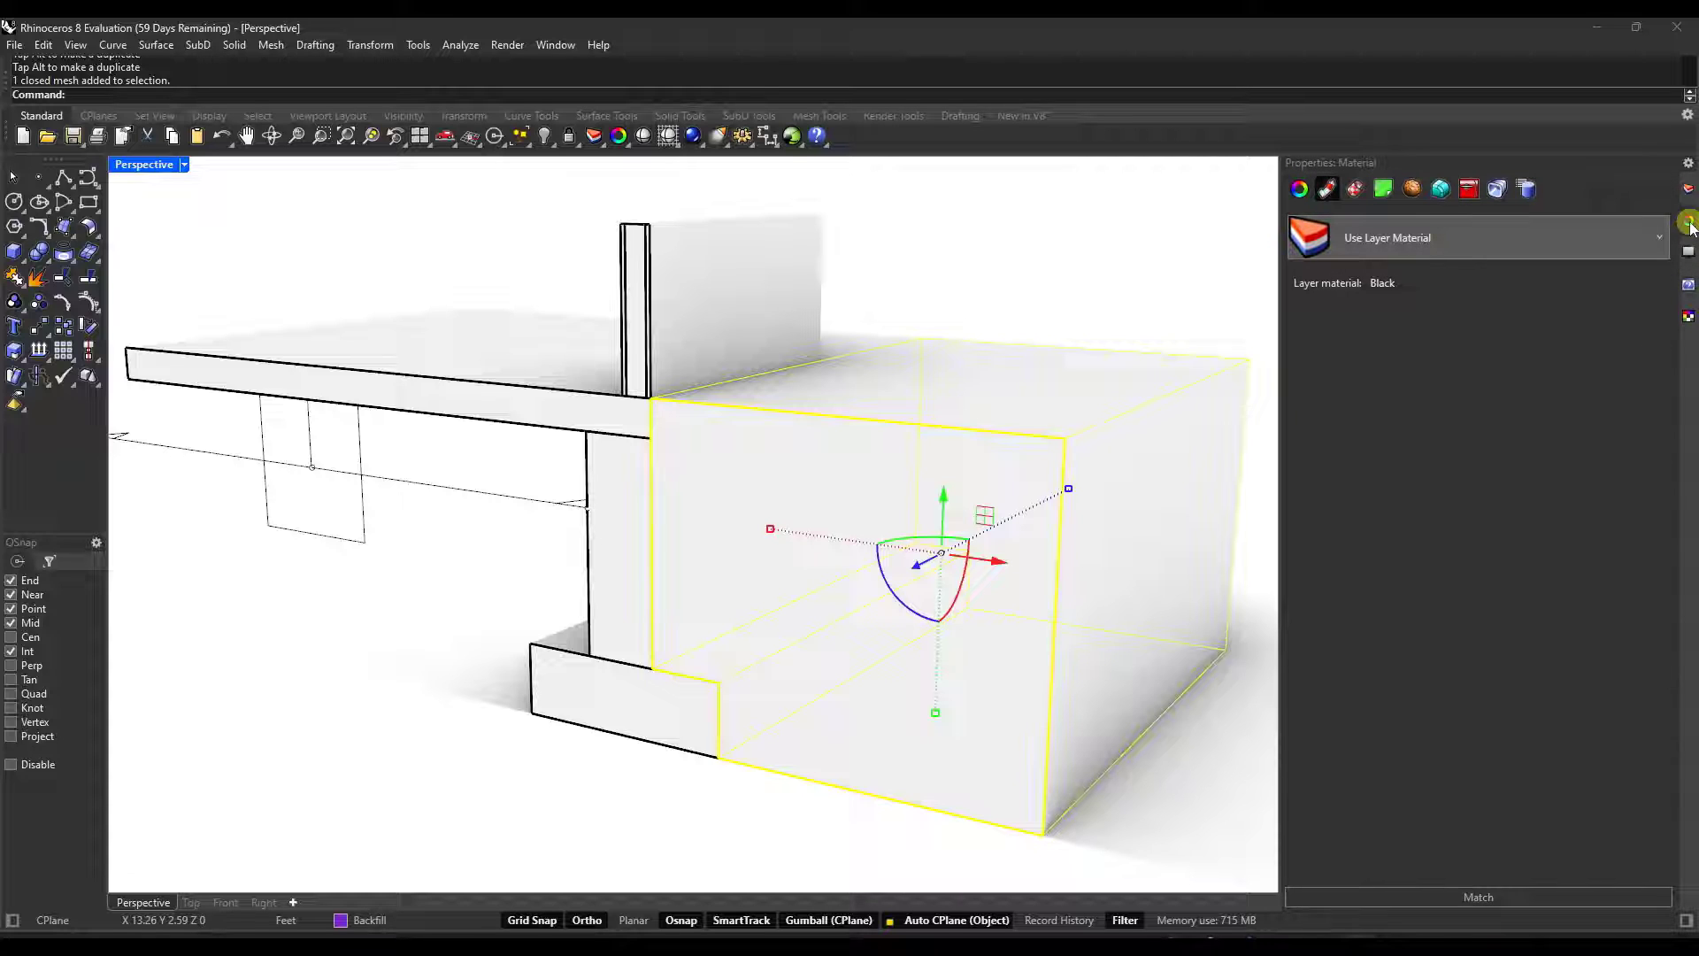
pyautogui.click(1299, 188)
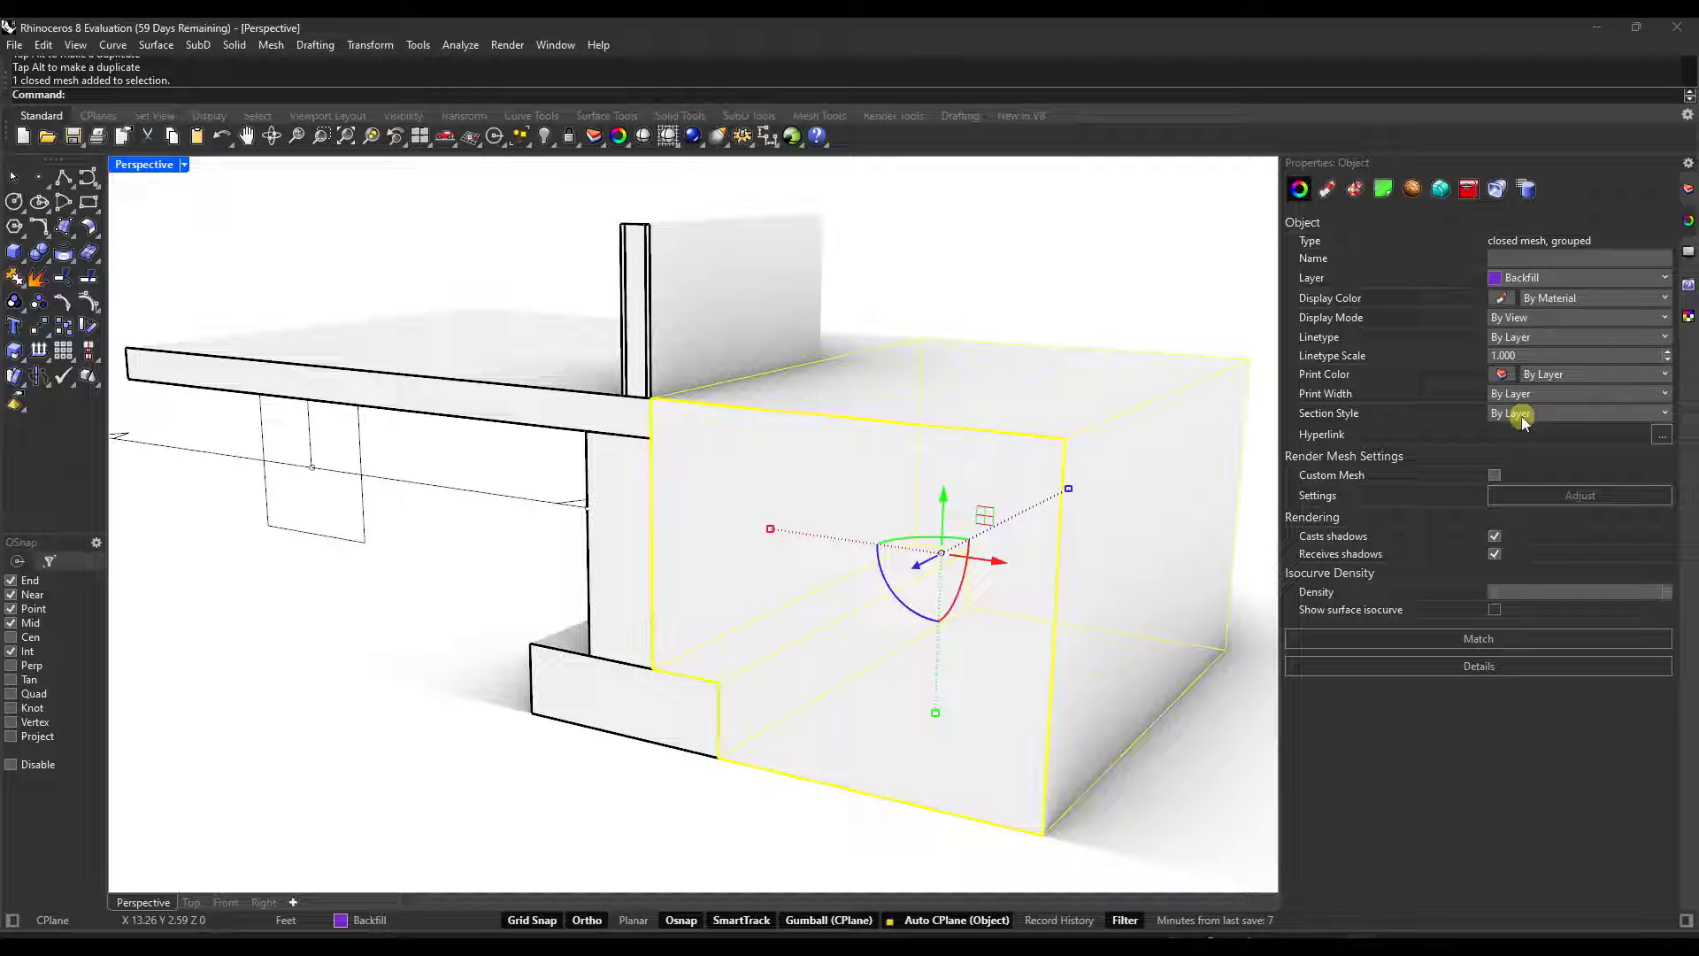
pyautogui.click(1191, 258)
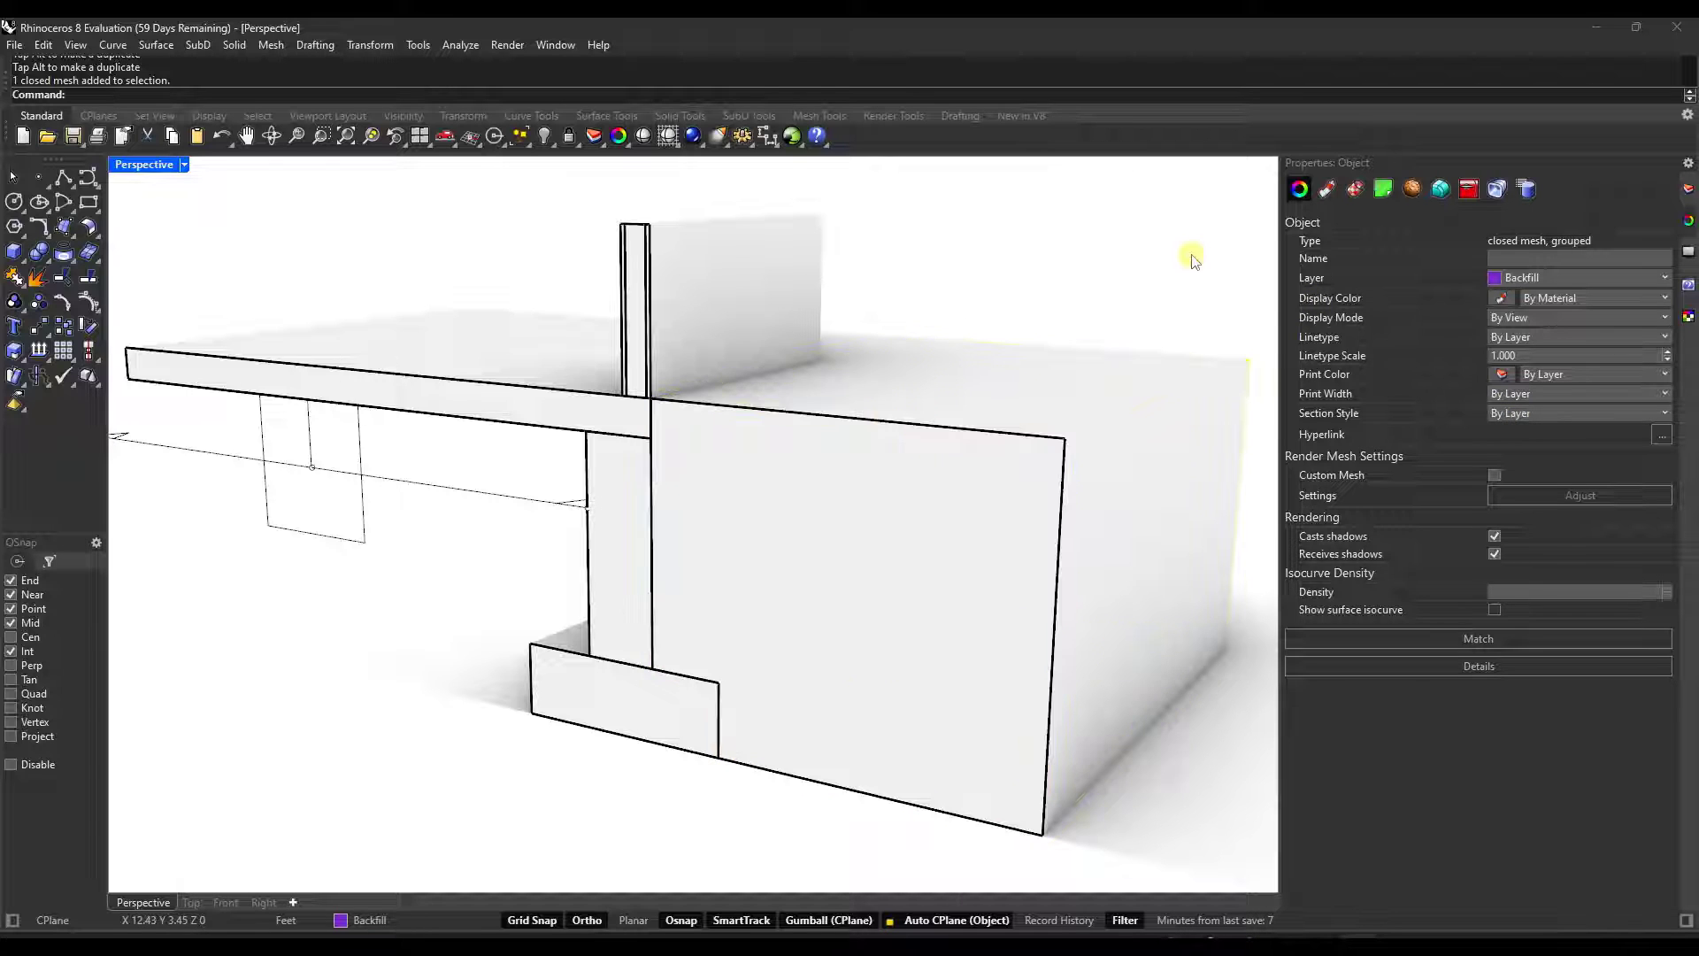
pyautogui.click(1039, 493)
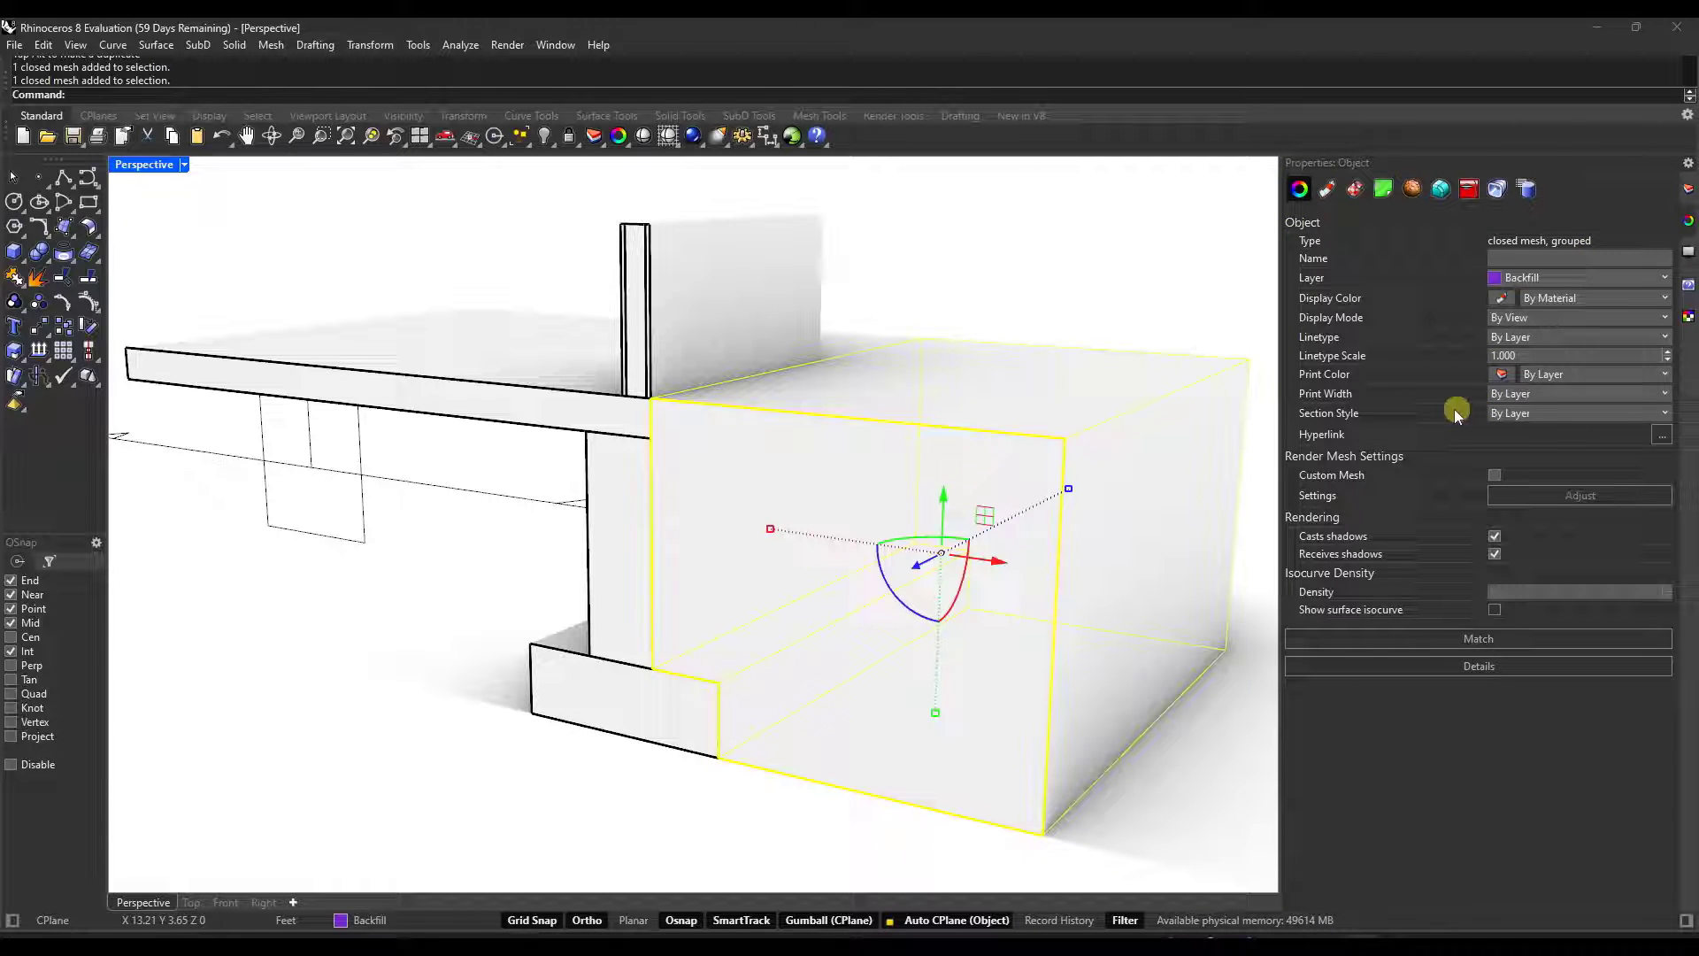
pyautogui.click(1552, 412)
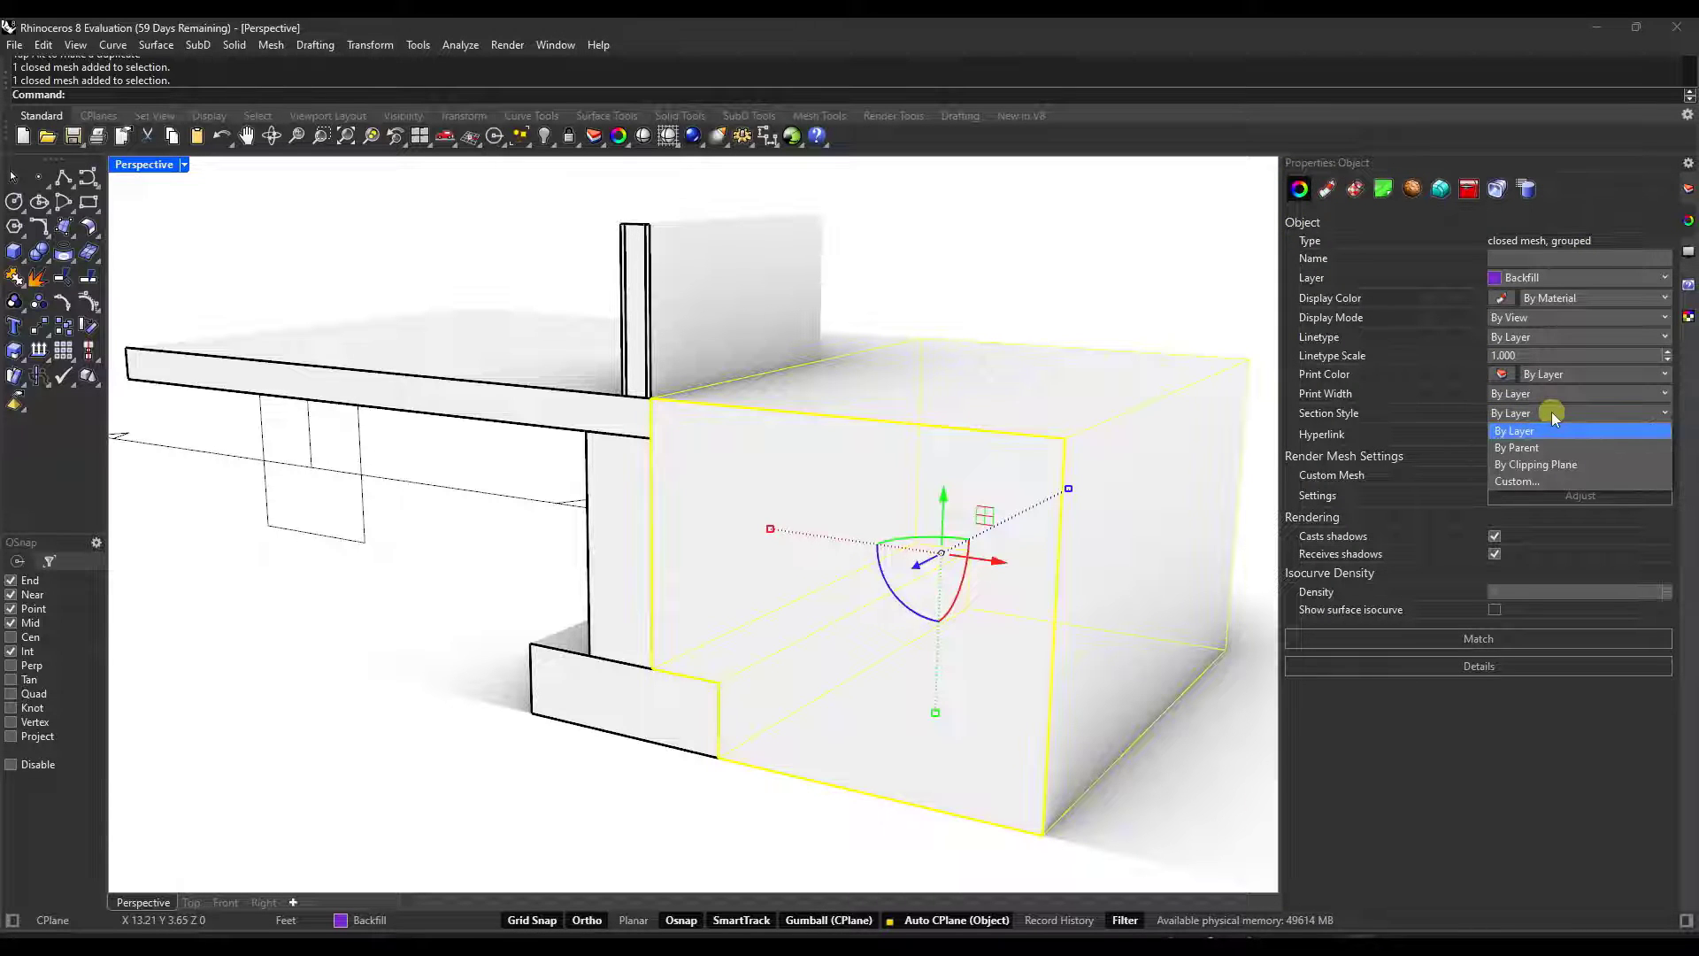
# Choose a Custom section style with the Solid pattern for the Backfill, then deselect to view it.
pyautogui.click(1540, 481)
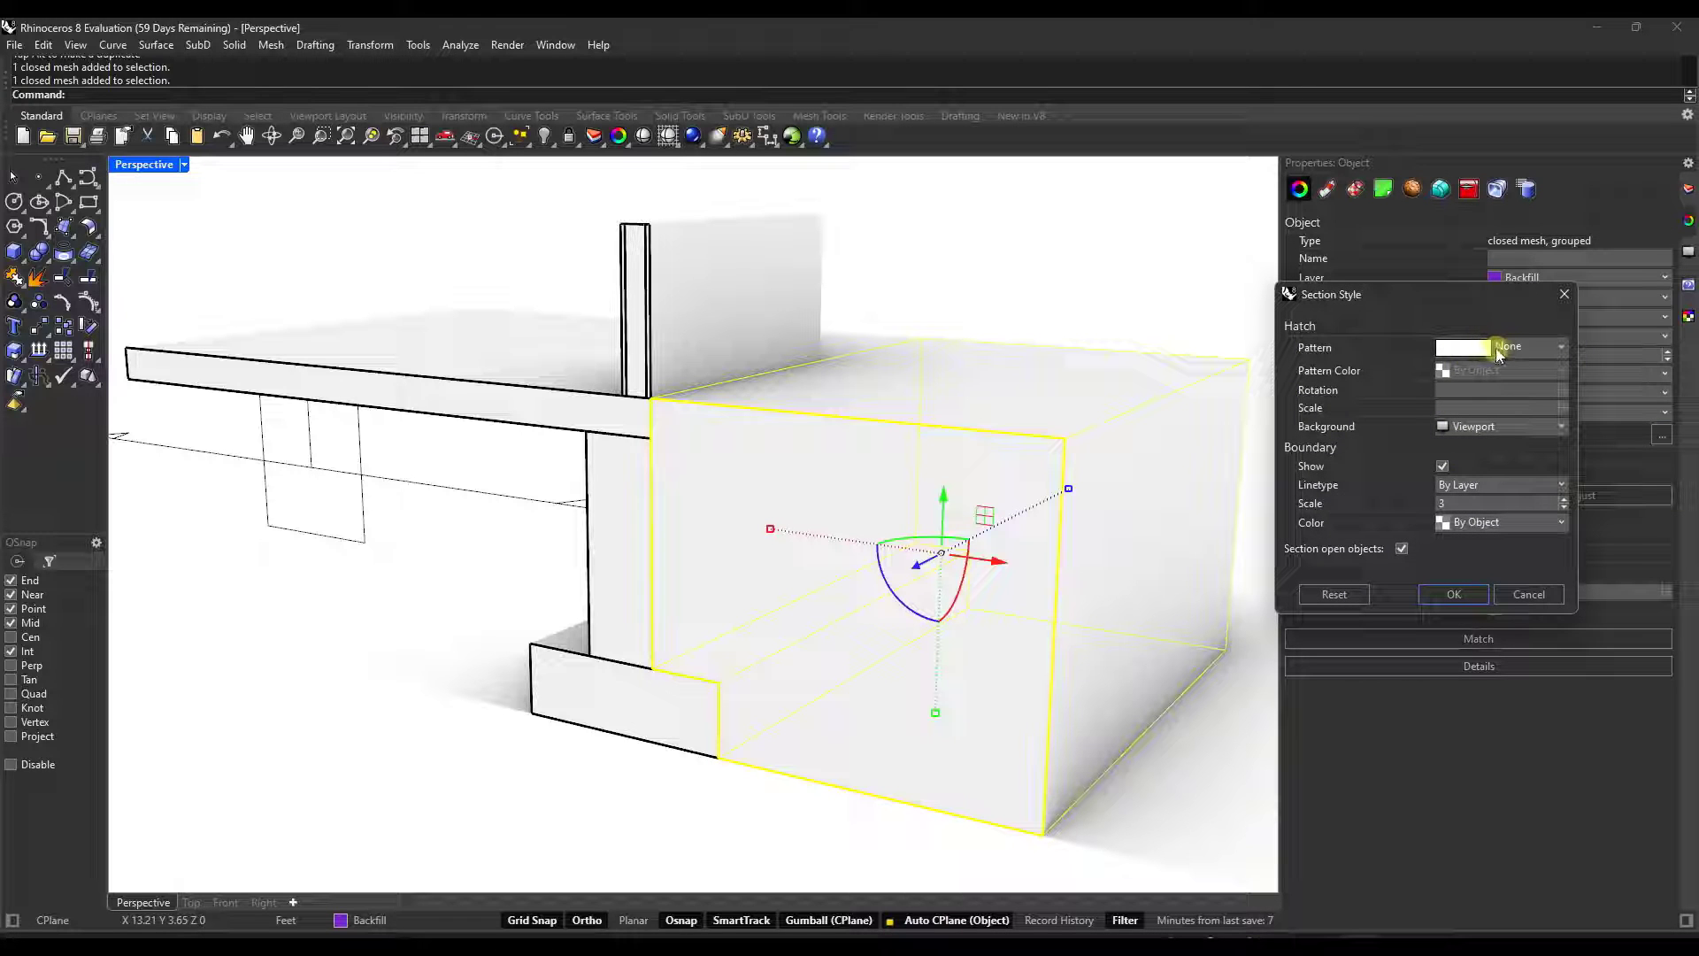
pyautogui.click(1494, 349)
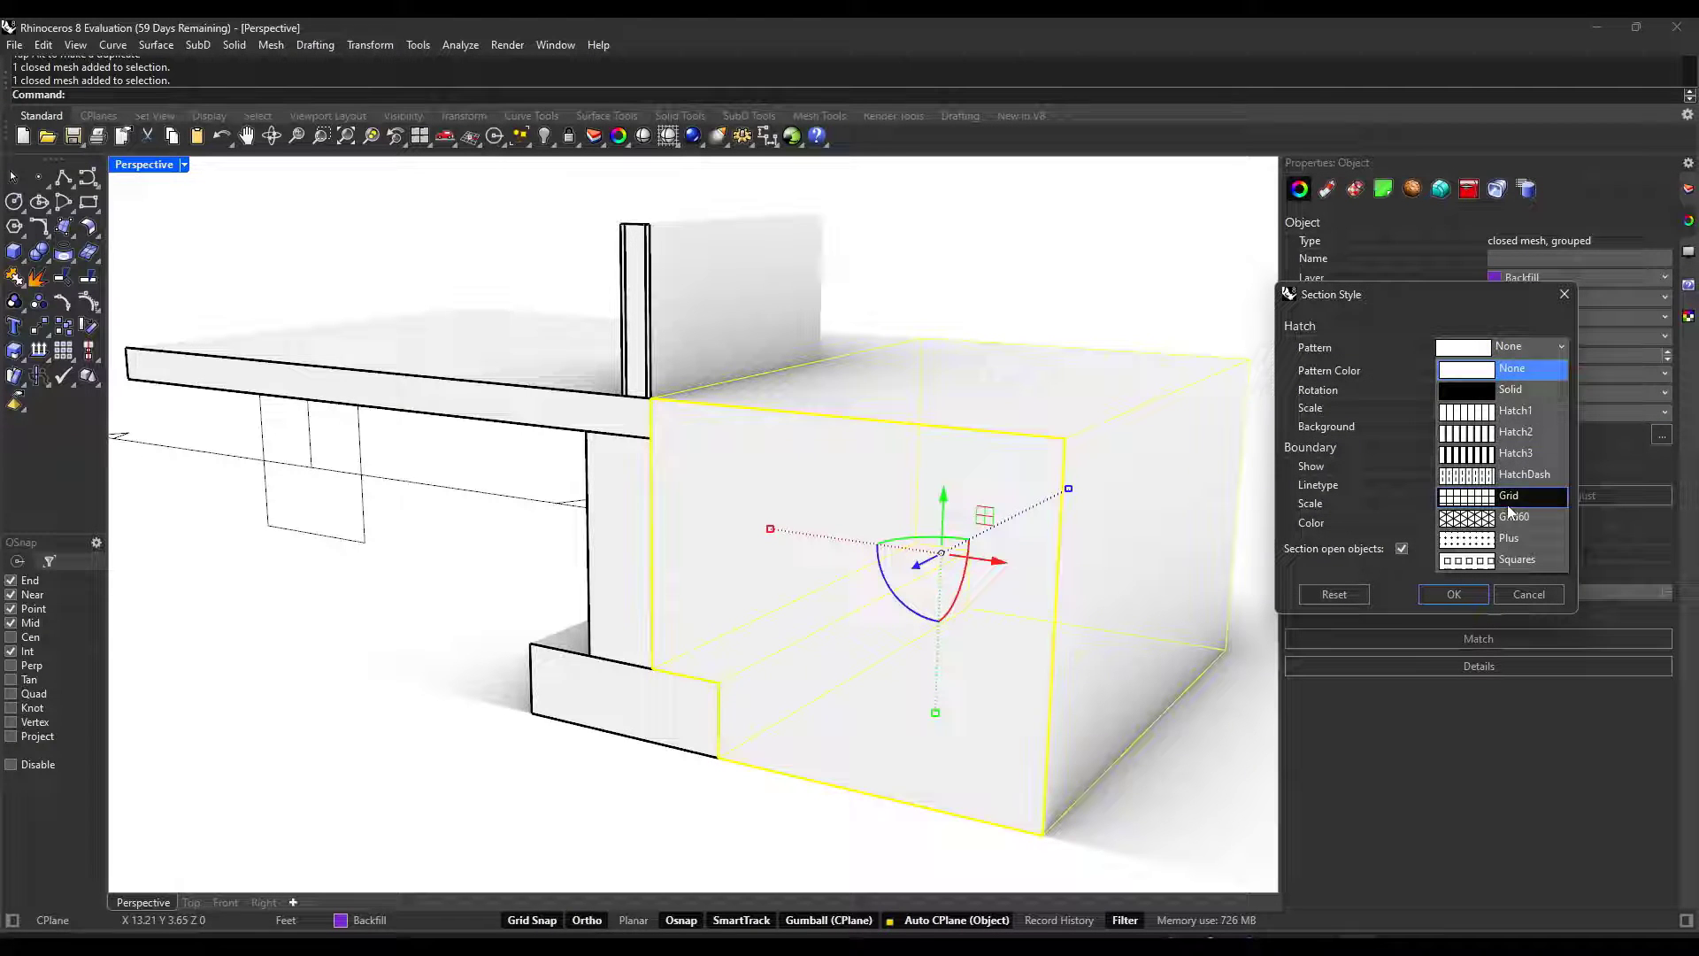
pyautogui.click(1472, 391)
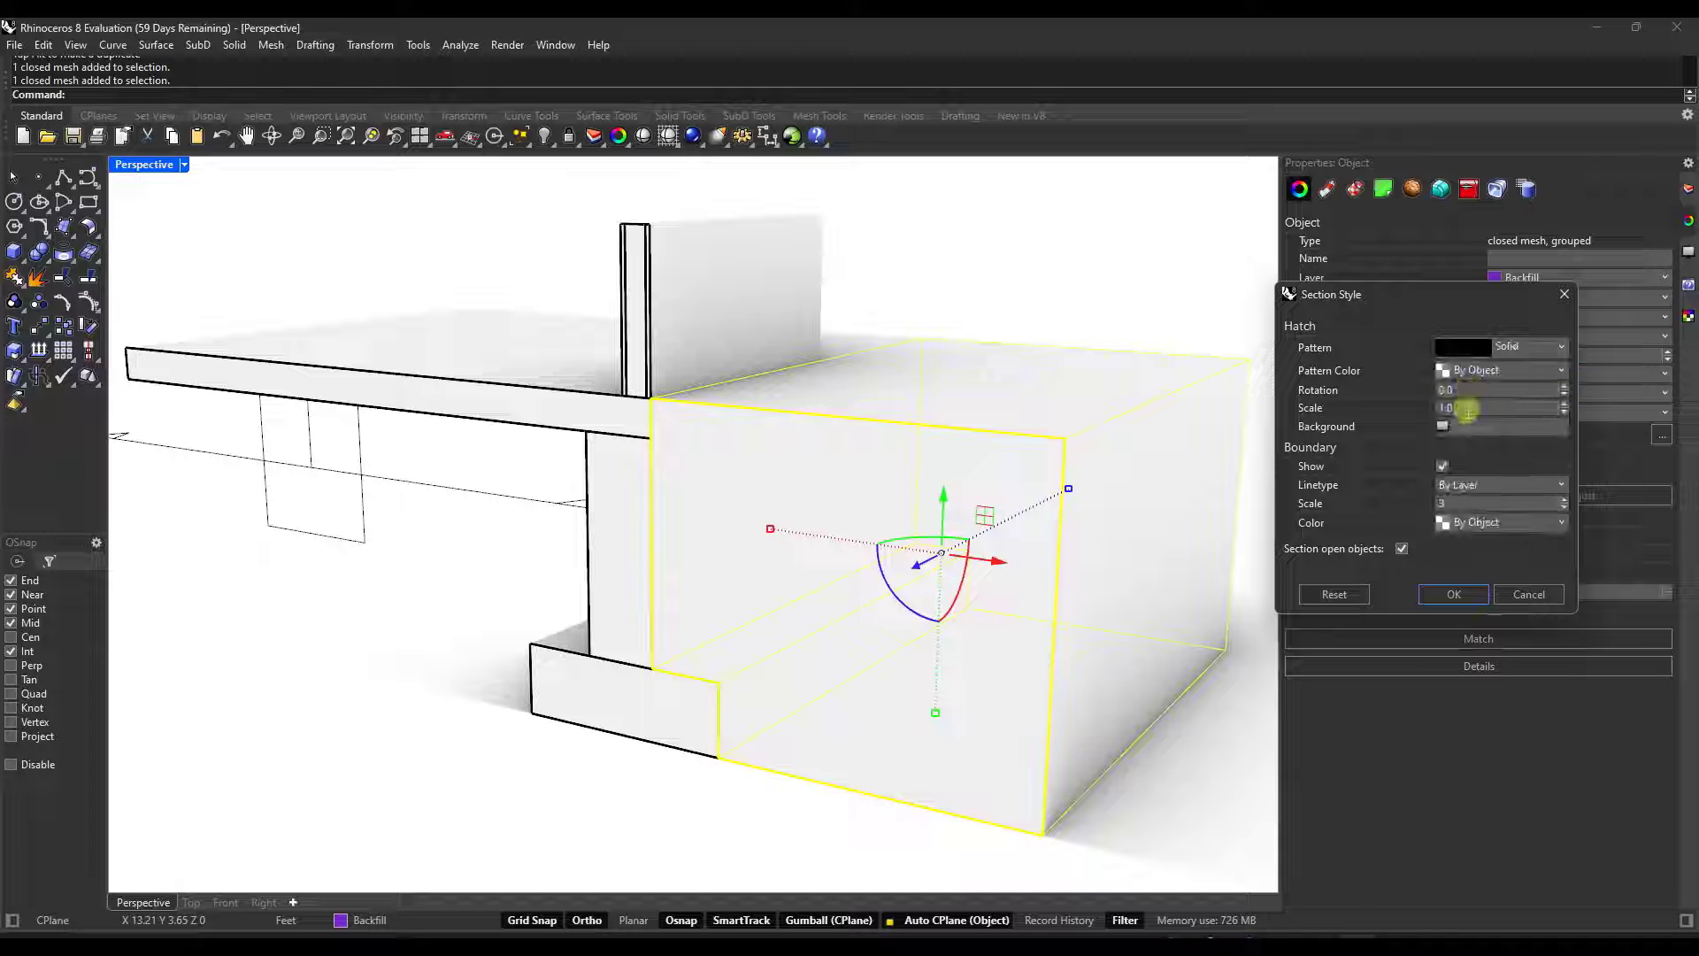
pyautogui.click(1452, 594)
pyautogui.click(1080, 292)
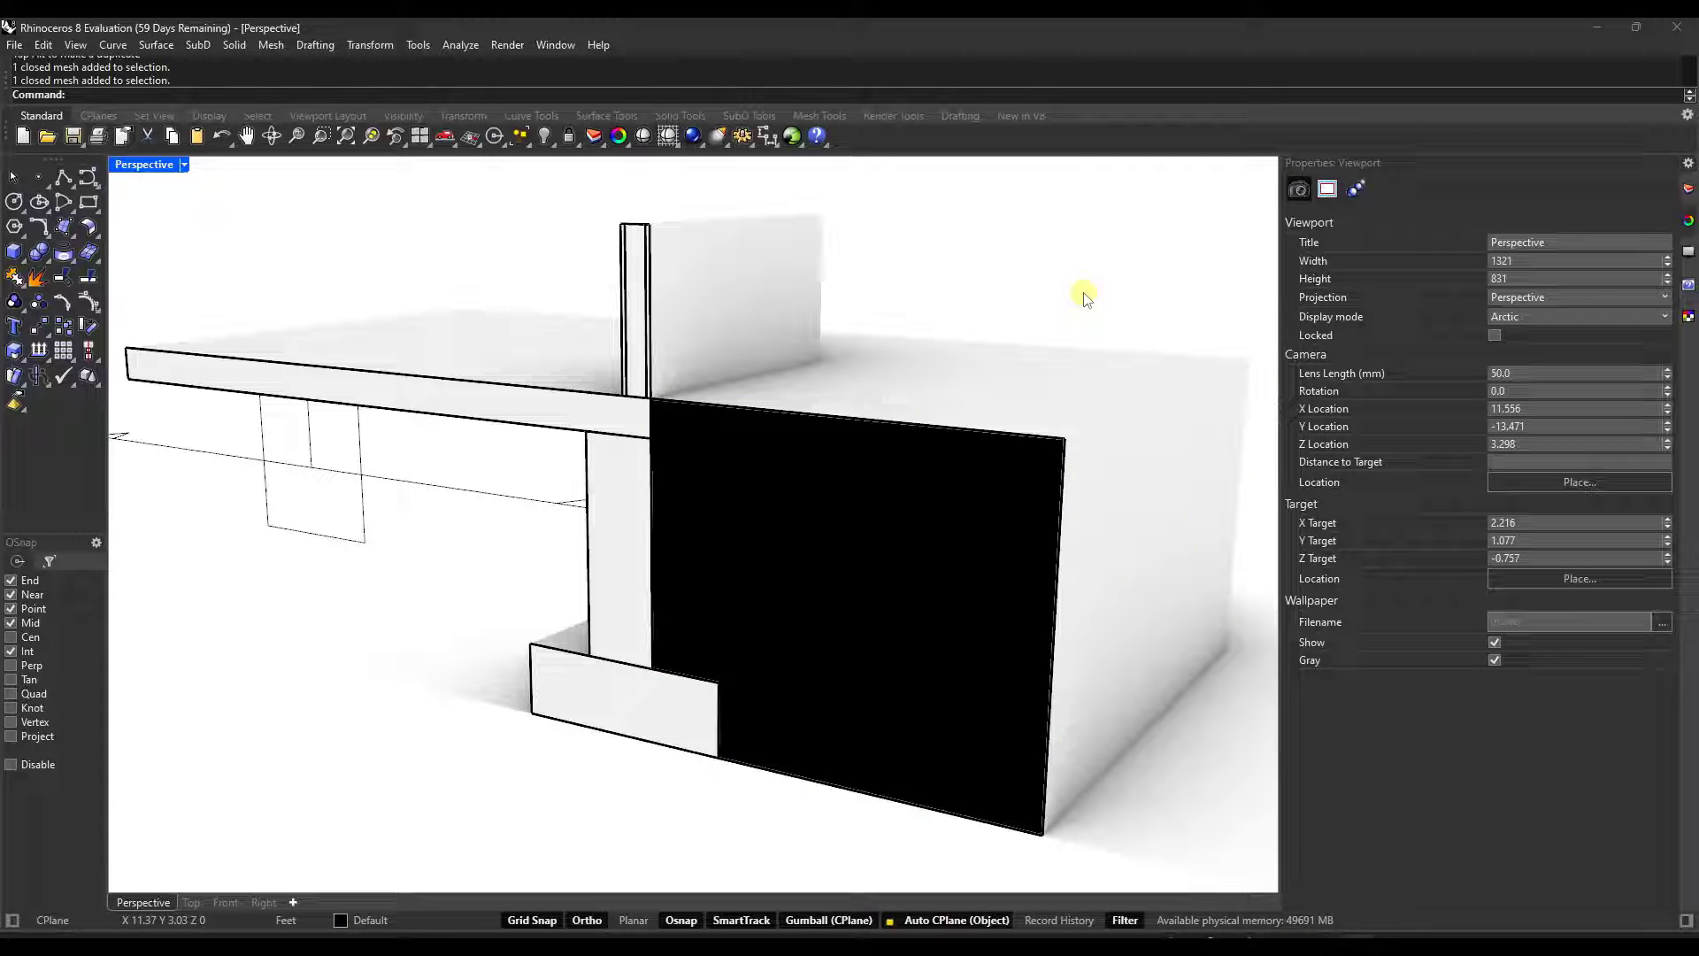
pyautogui.scroll(10, 917, 576)
pyautogui.scroll(-5, 918, 576)
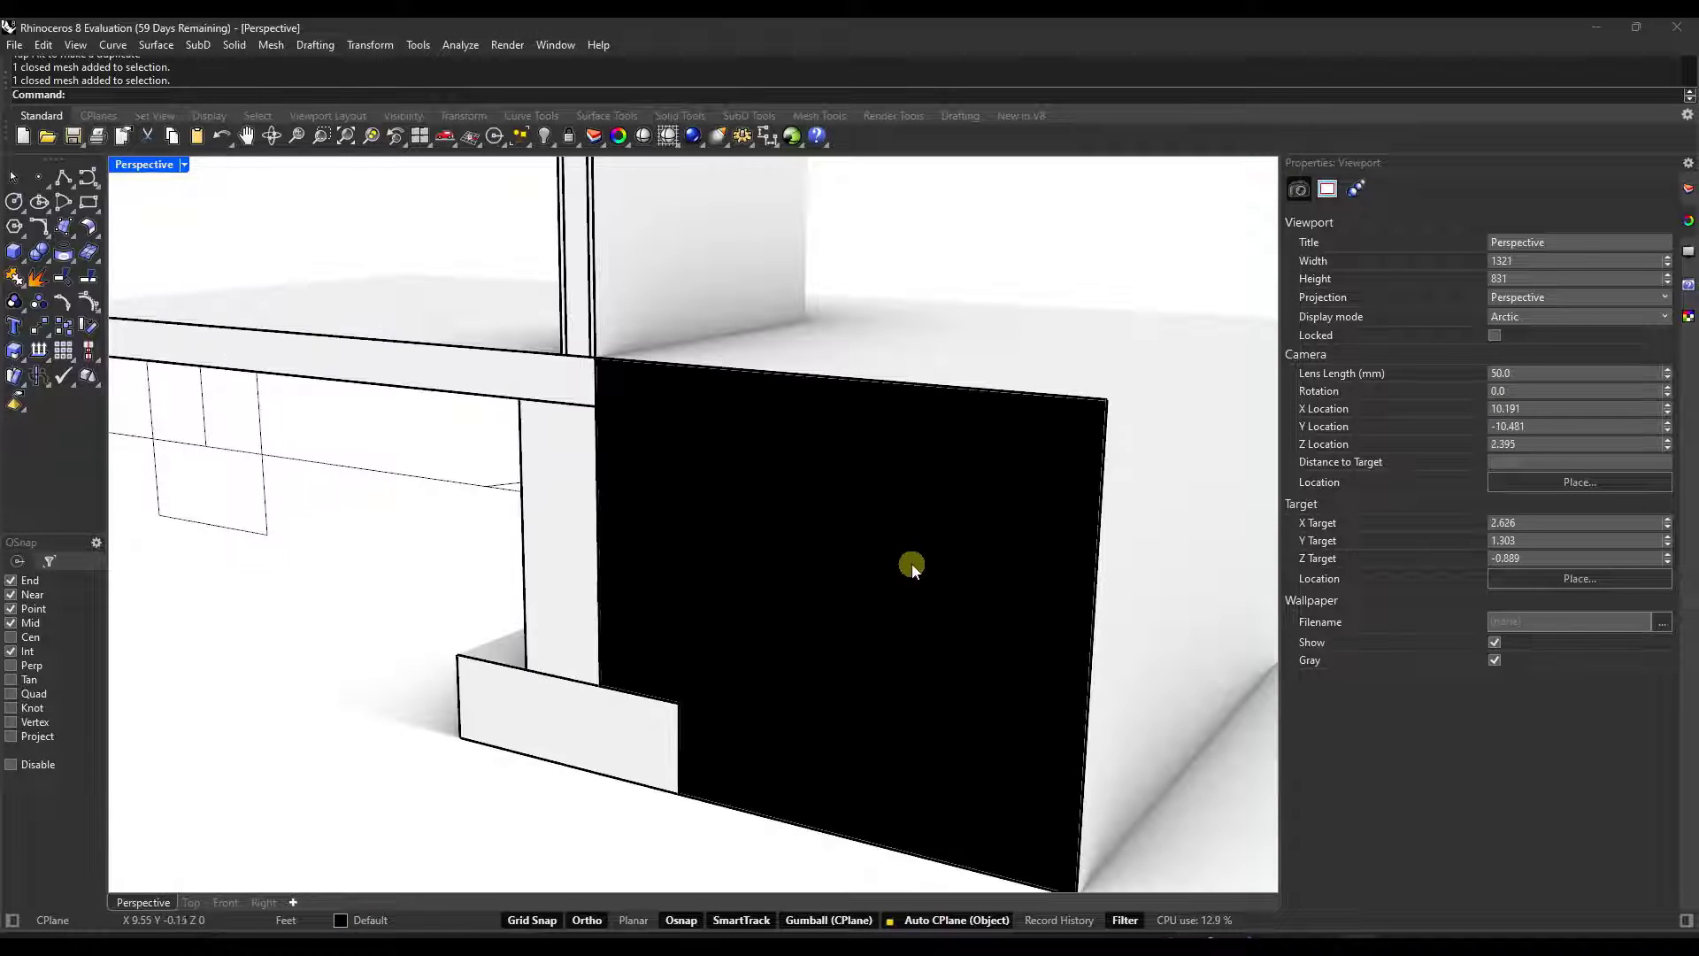
pyautogui.scroll(-3, 922, 478)
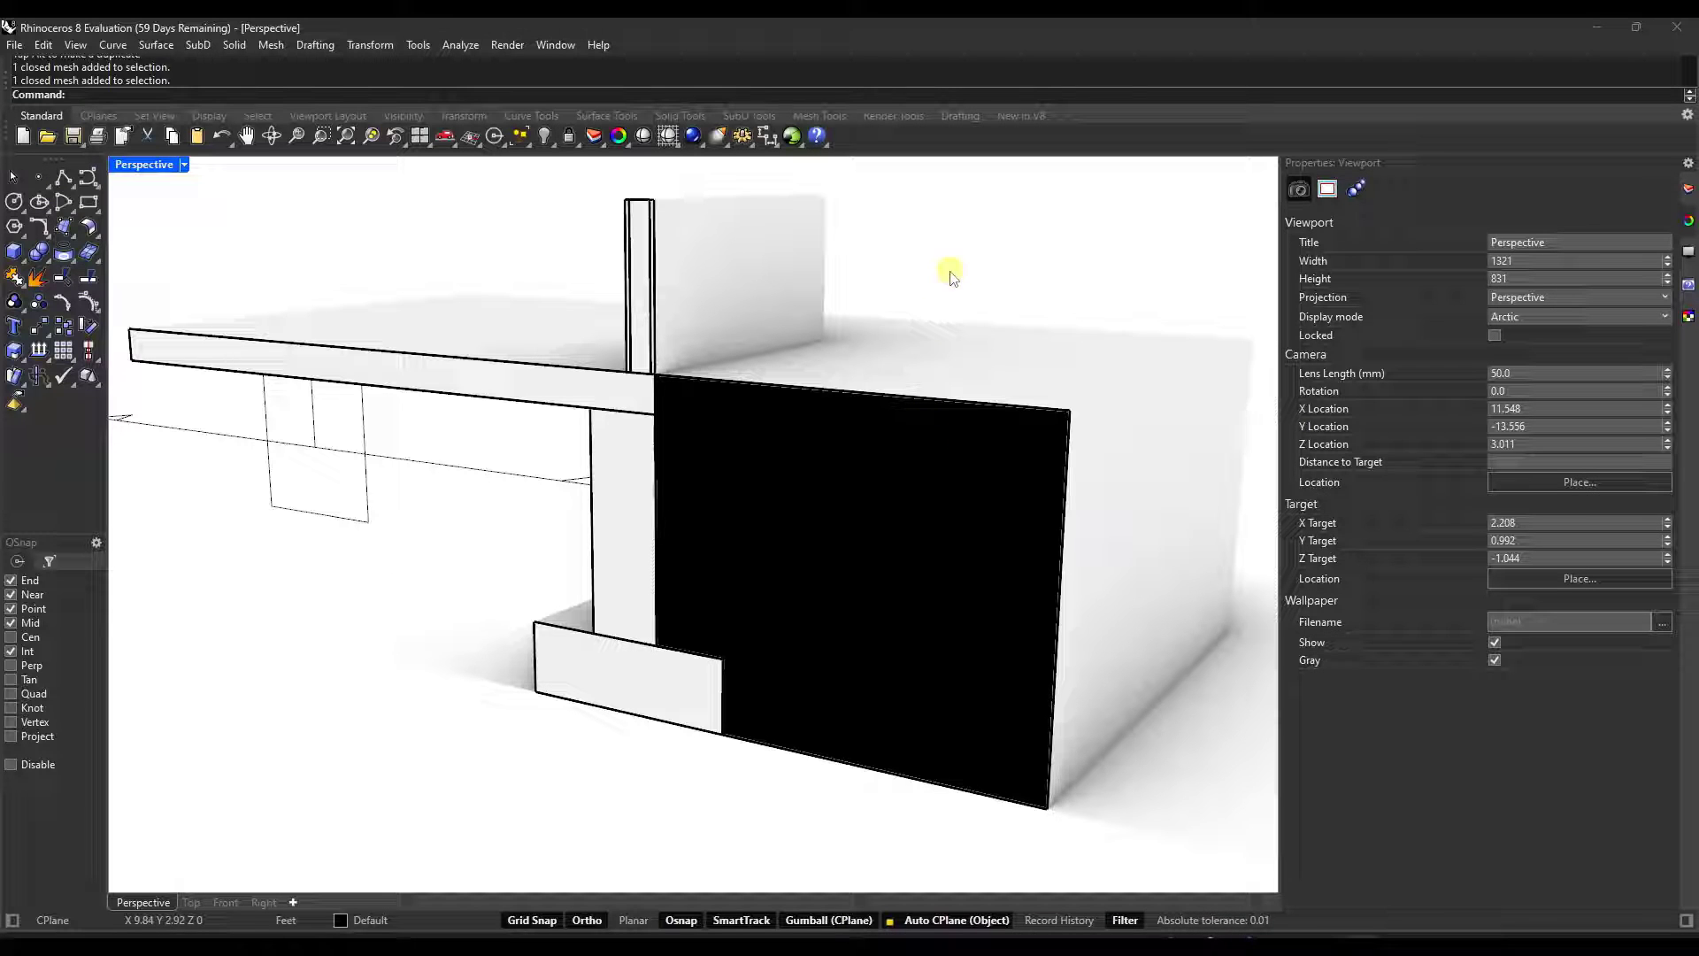
# Reselect the backfill and switch its custom section pattern from Solid to Grid60.
pyautogui.click(989, 441)
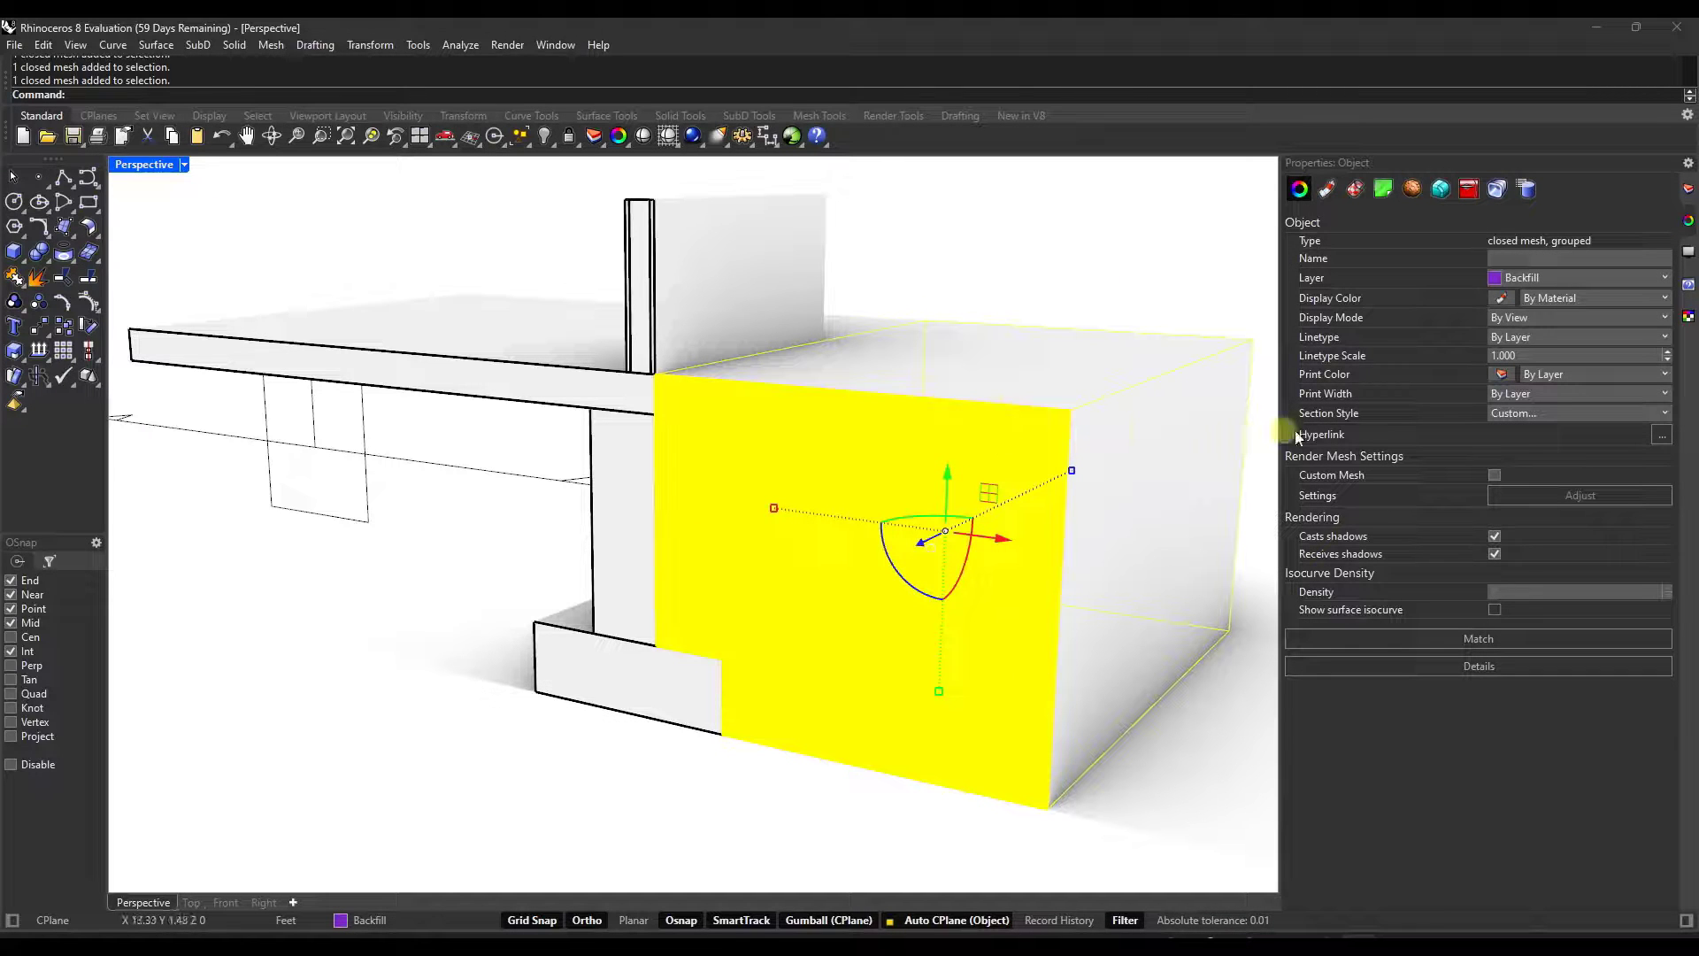
pyautogui.click(1530, 415)
pyautogui.click(1515, 482)
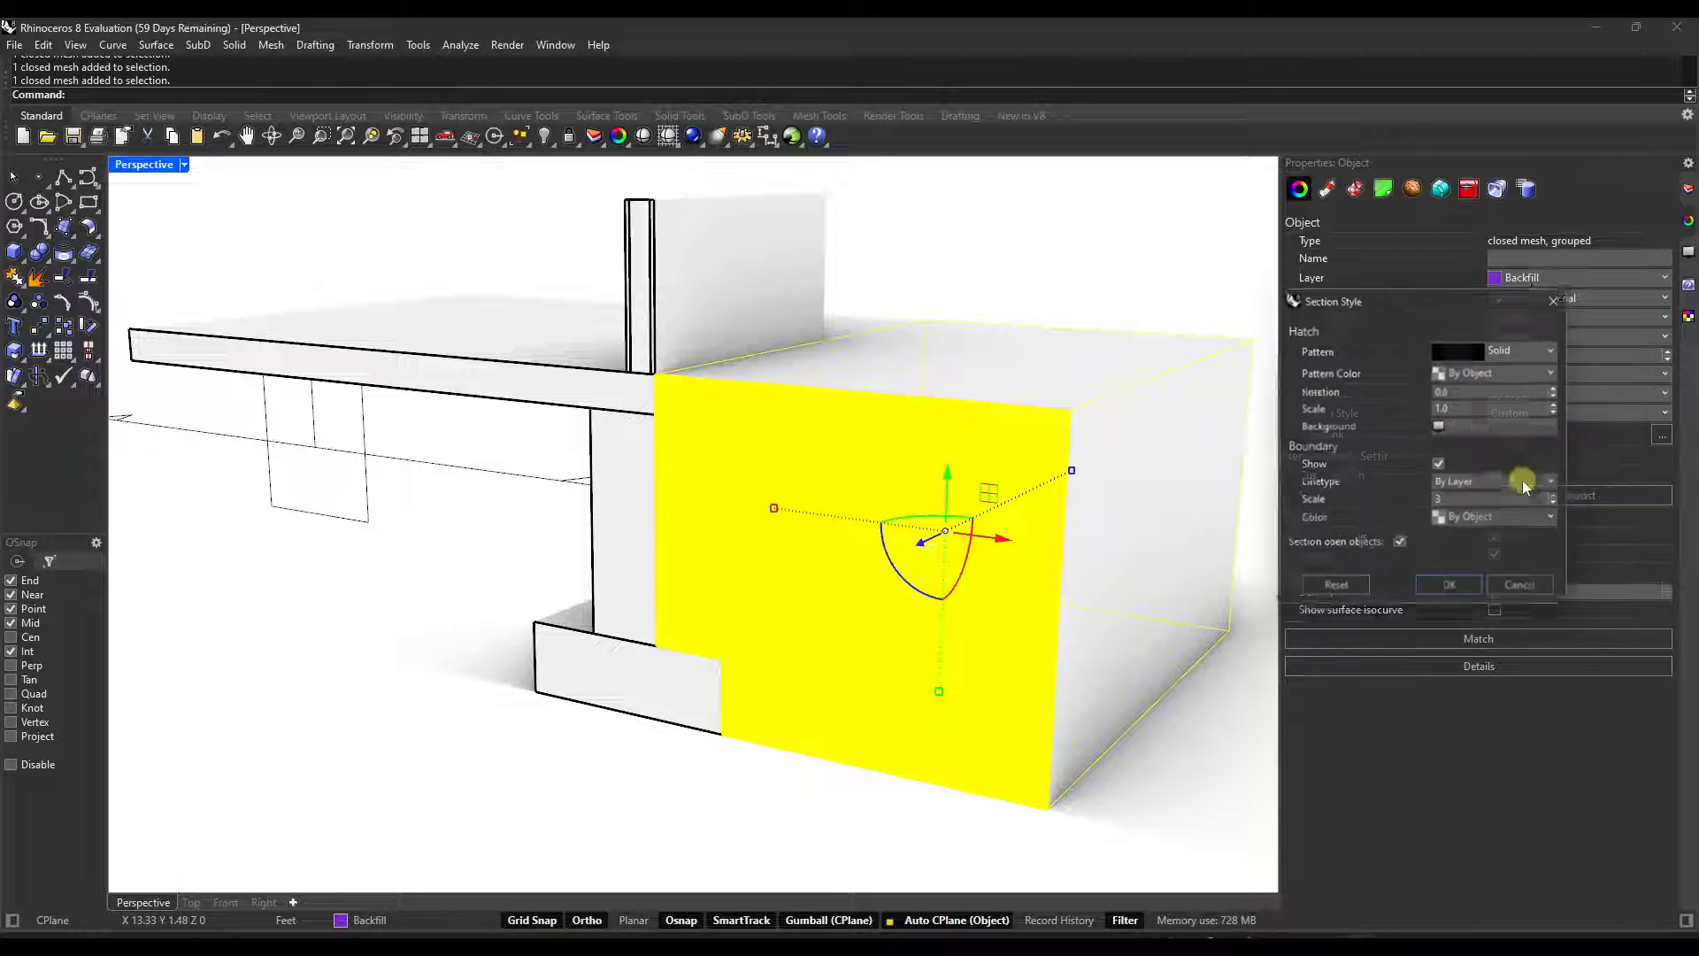
pyautogui.click(1512, 350)
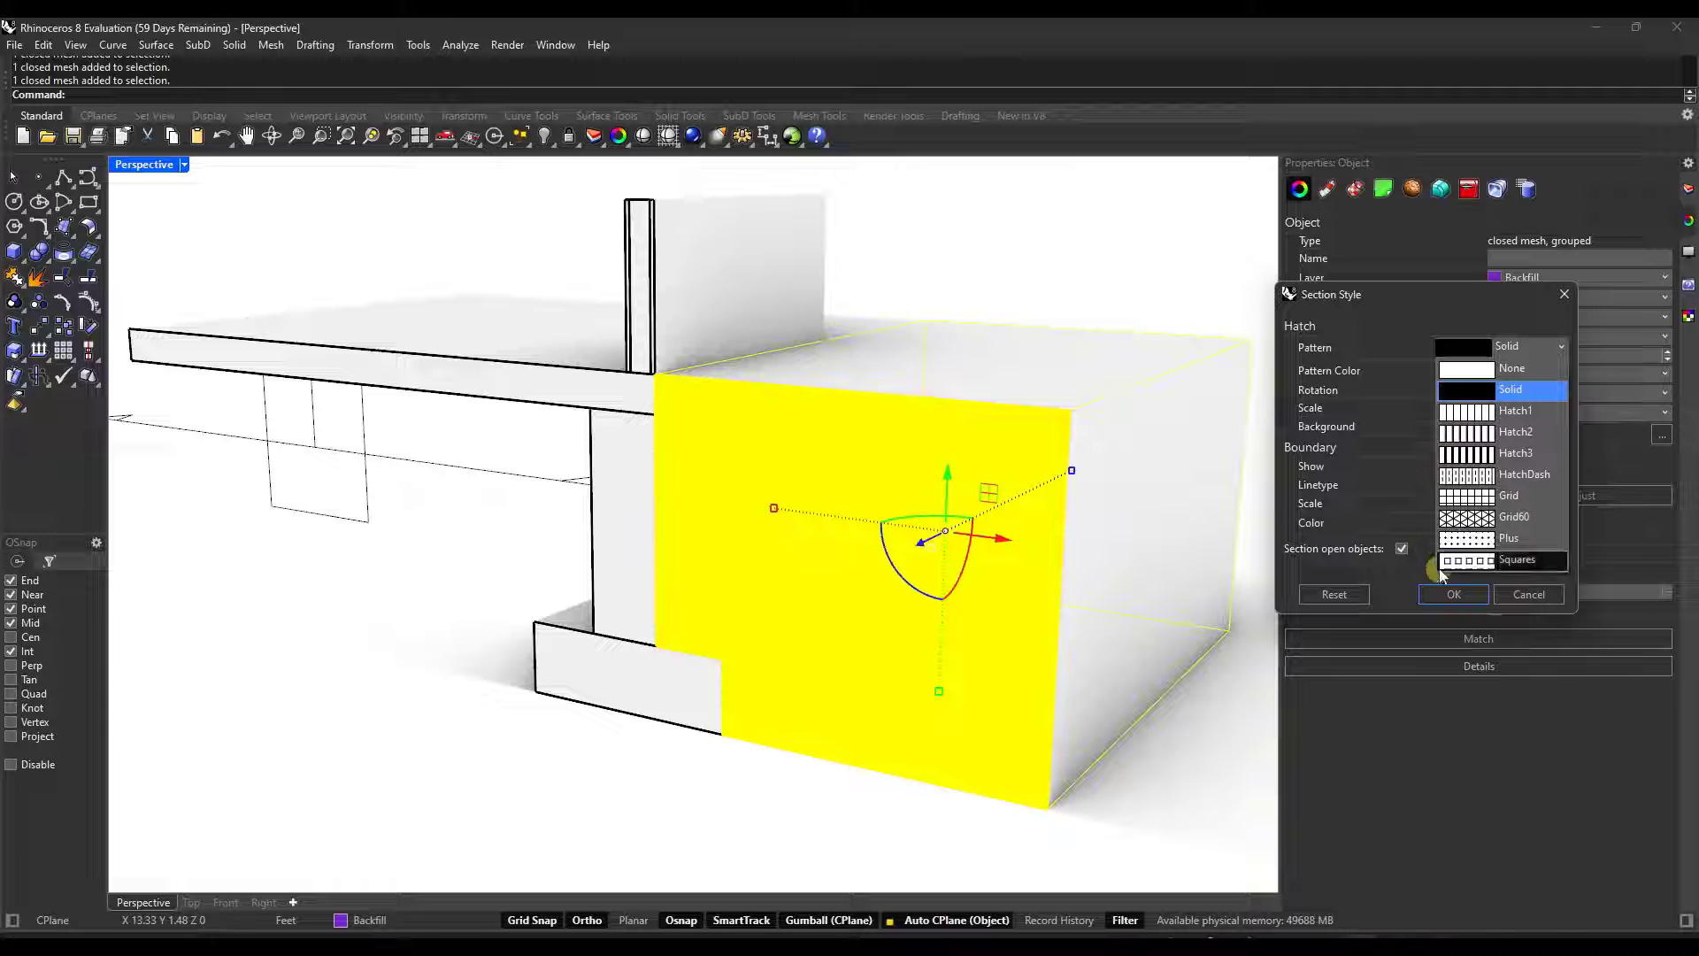
pyautogui.click(1510, 520)
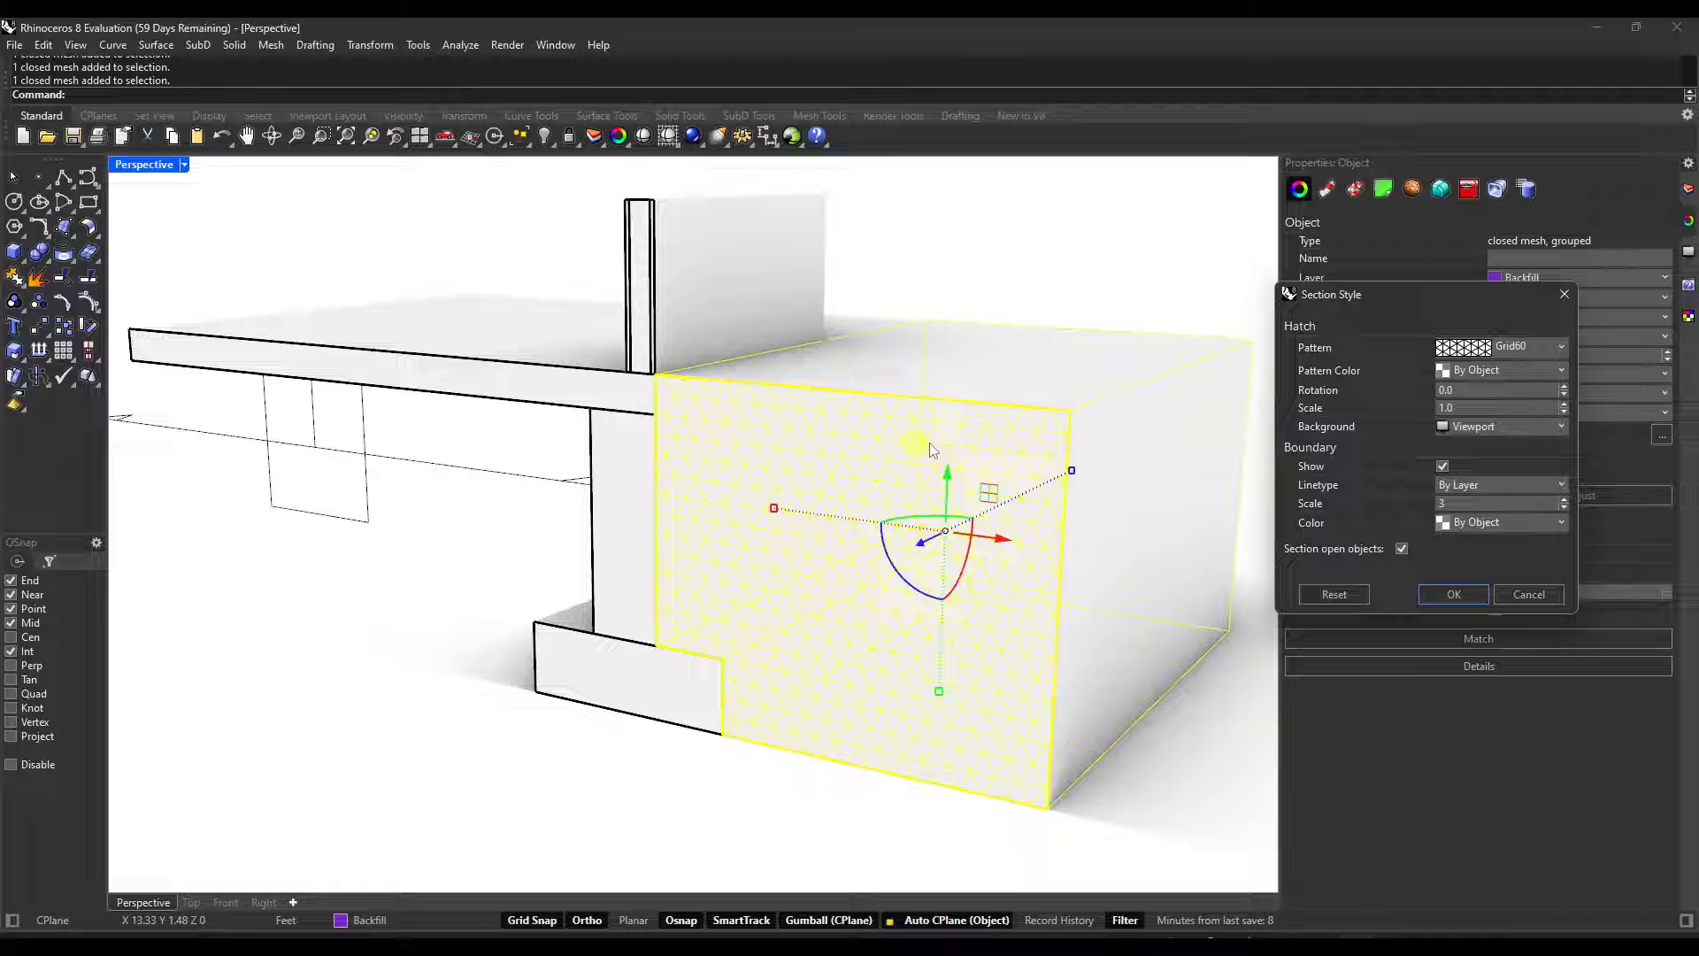
pyautogui.click(1452, 406)
pyautogui.click(1449, 594)
pyautogui.click(1054, 251)
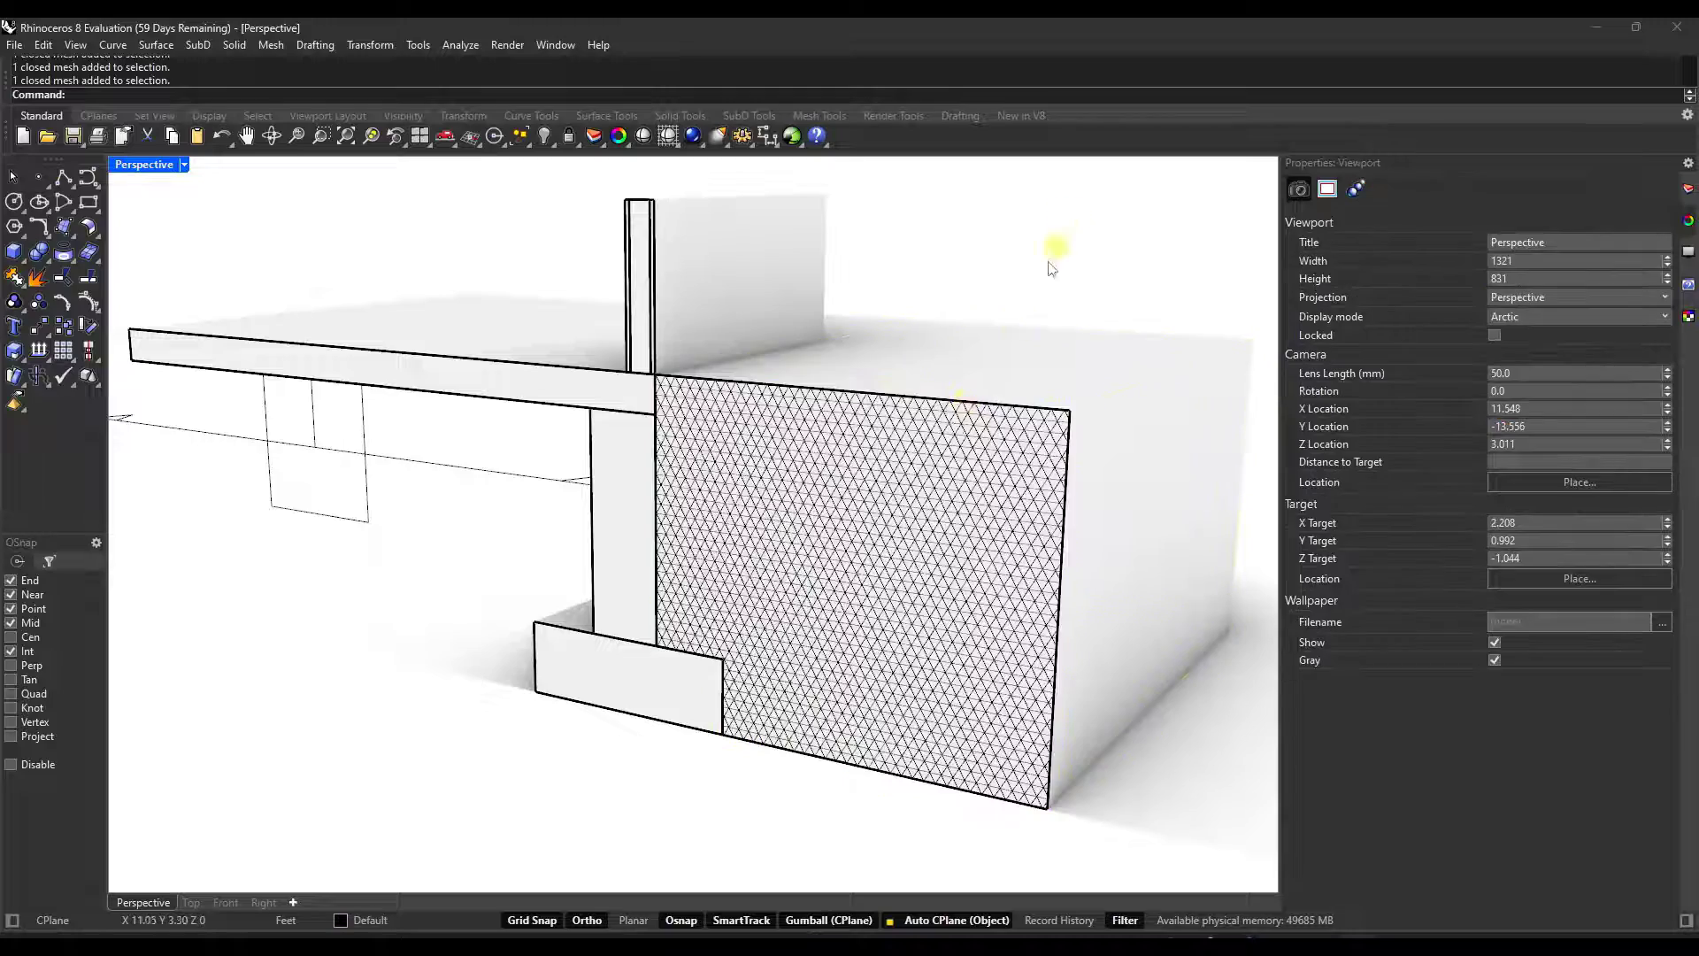
pyautogui.scroll(3, 853, 522)
pyautogui.scroll(1, 856, 501)
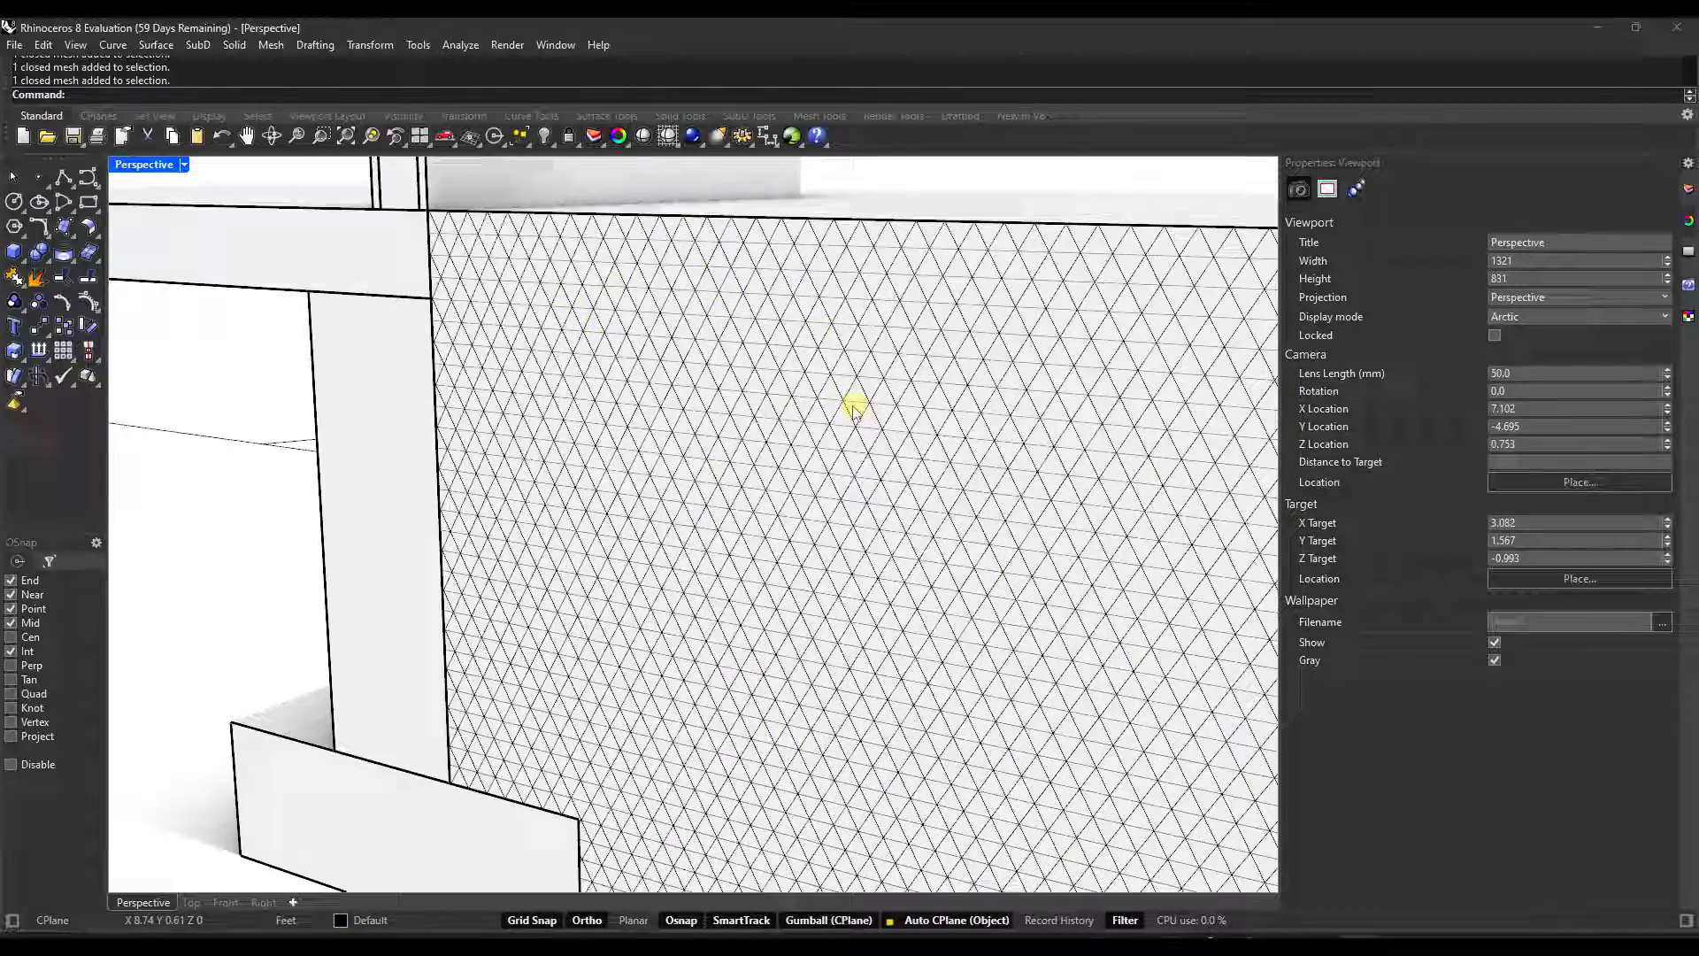
pyautogui.scroll(-4, 853, 402)
pyautogui.click(460, 397)
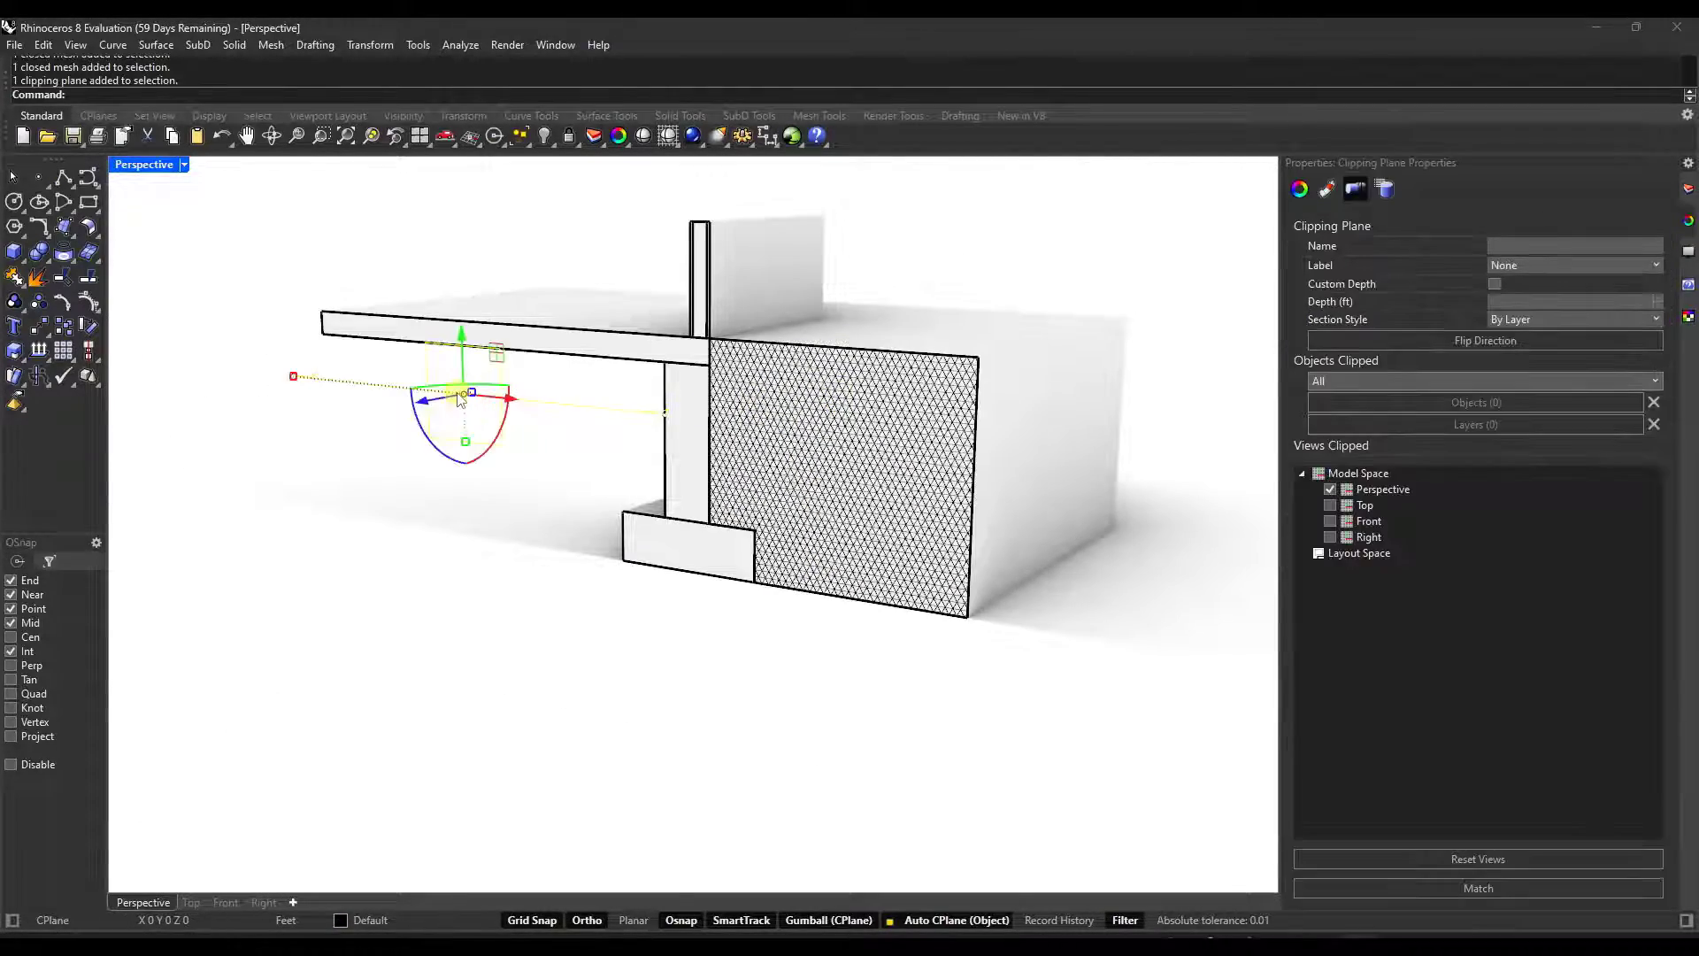
pyautogui.moveTo(425, 403)
pyautogui.mouseDown()
pyautogui.moveTo(494, 394)
pyautogui.moveTo(272, 438)
pyautogui.mouseUp()
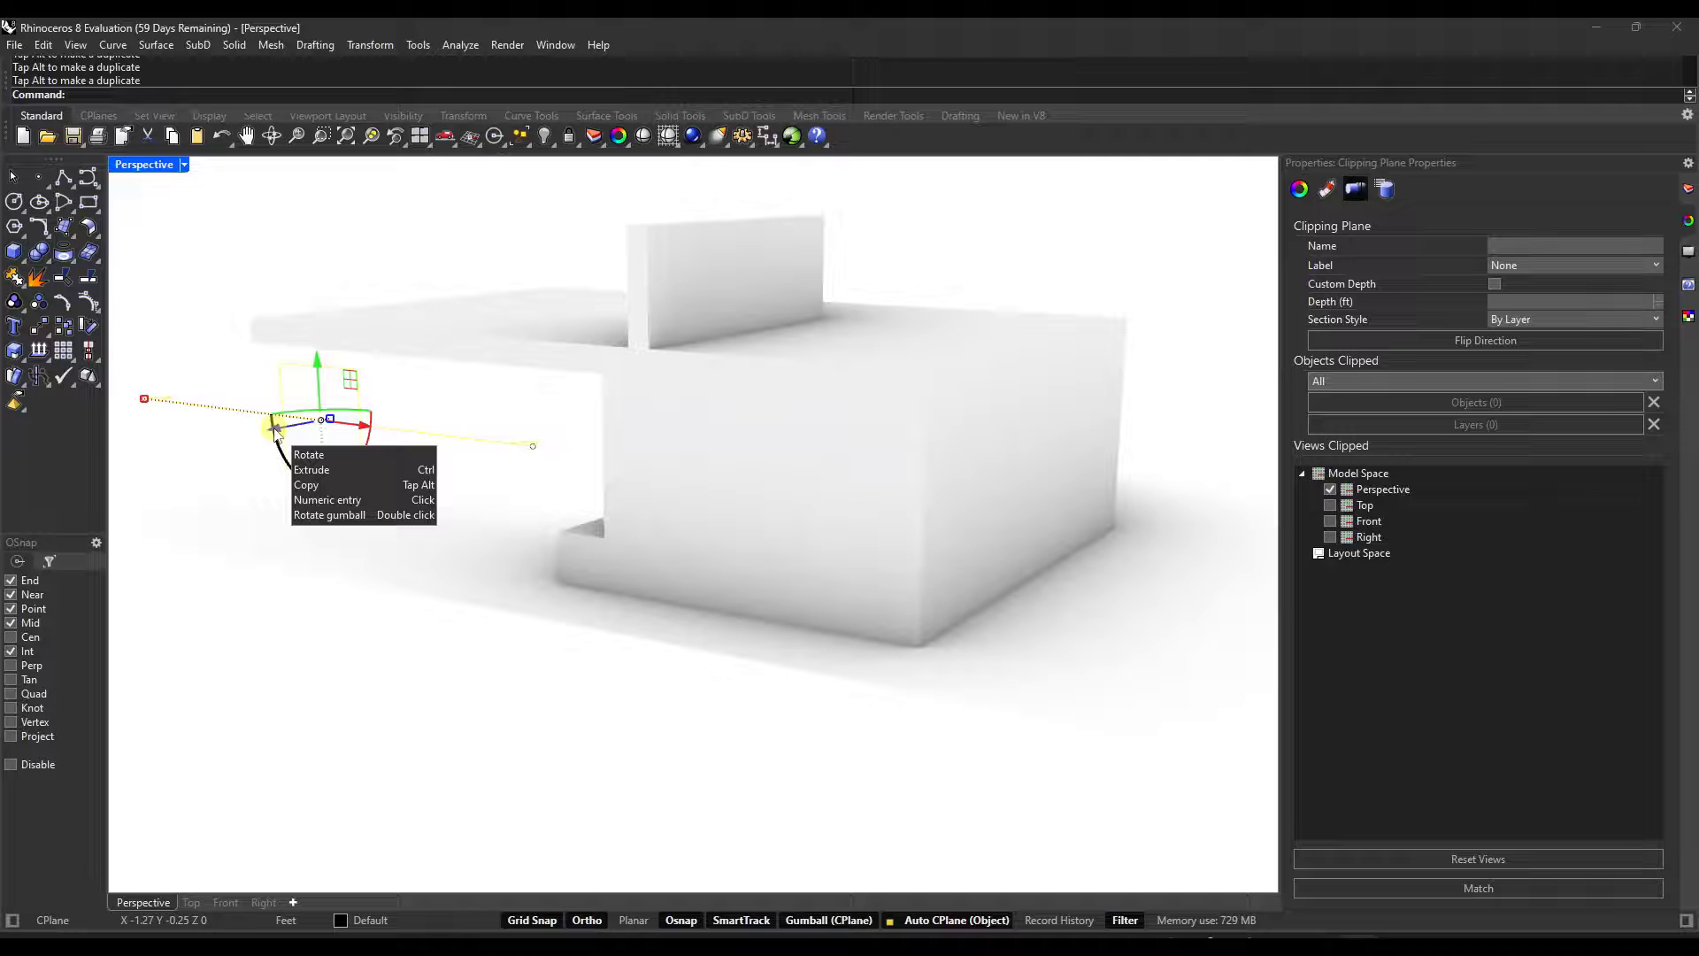
pyautogui.moveTo(275, 430)
pyautogui.mouseDown()
pyautogui.moveTo(320, 469)
pyautogui.moveTo(354, 422)
pyautogui.moveTo(295, 431)
pyautogui.moveTo(416, 416)
pyautogui.mouseUp()
pyautogui.hotkey('ctrl', 'z')
pyautogui.scroll(2, 910, 379)
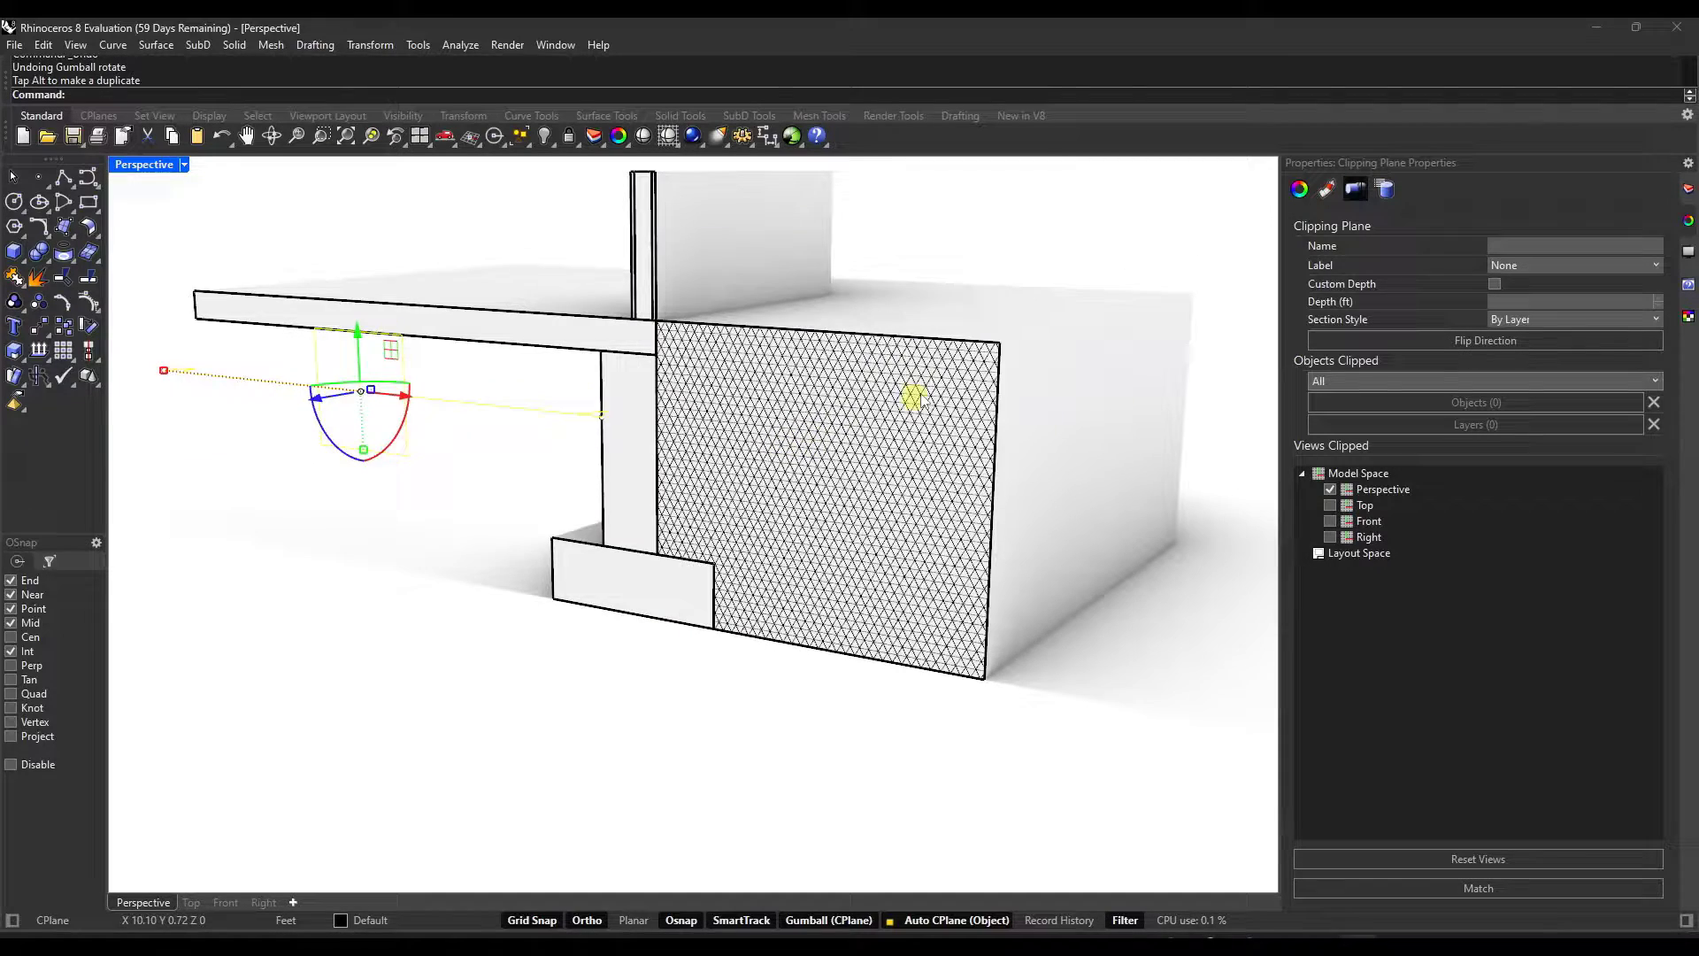
pyautogui.scroll(2, 885, 390)
pyautogui.scroll(-5, 841, 391)
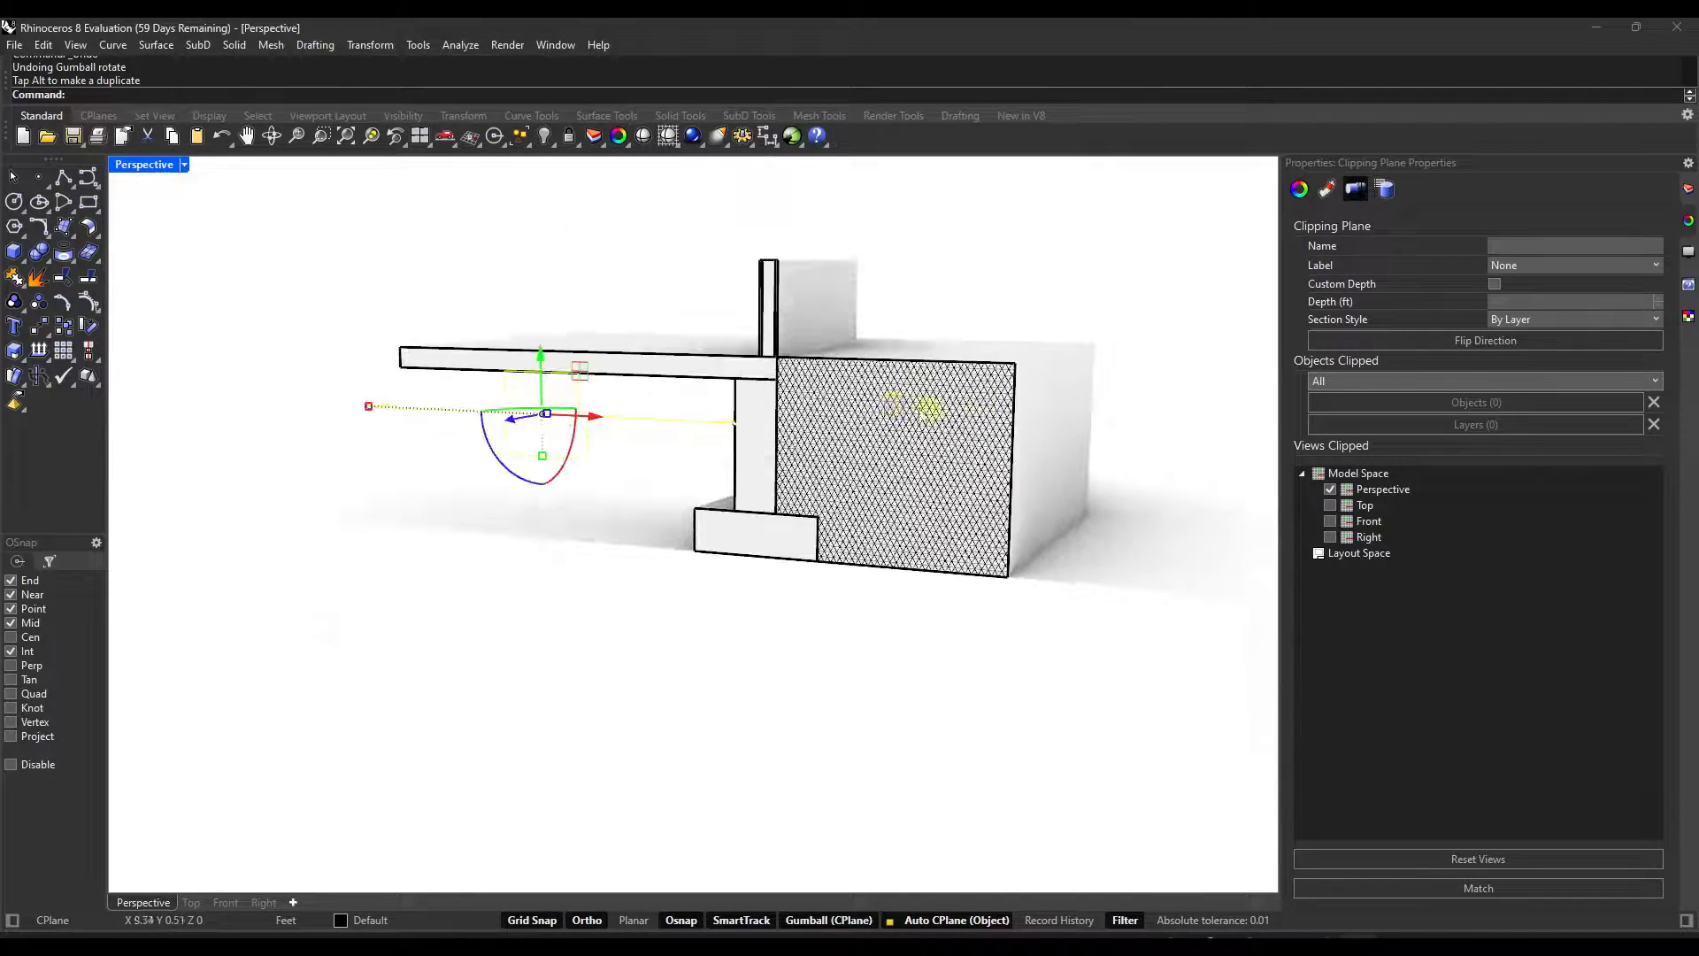
pyautogui.scroll(3, 863, 390)
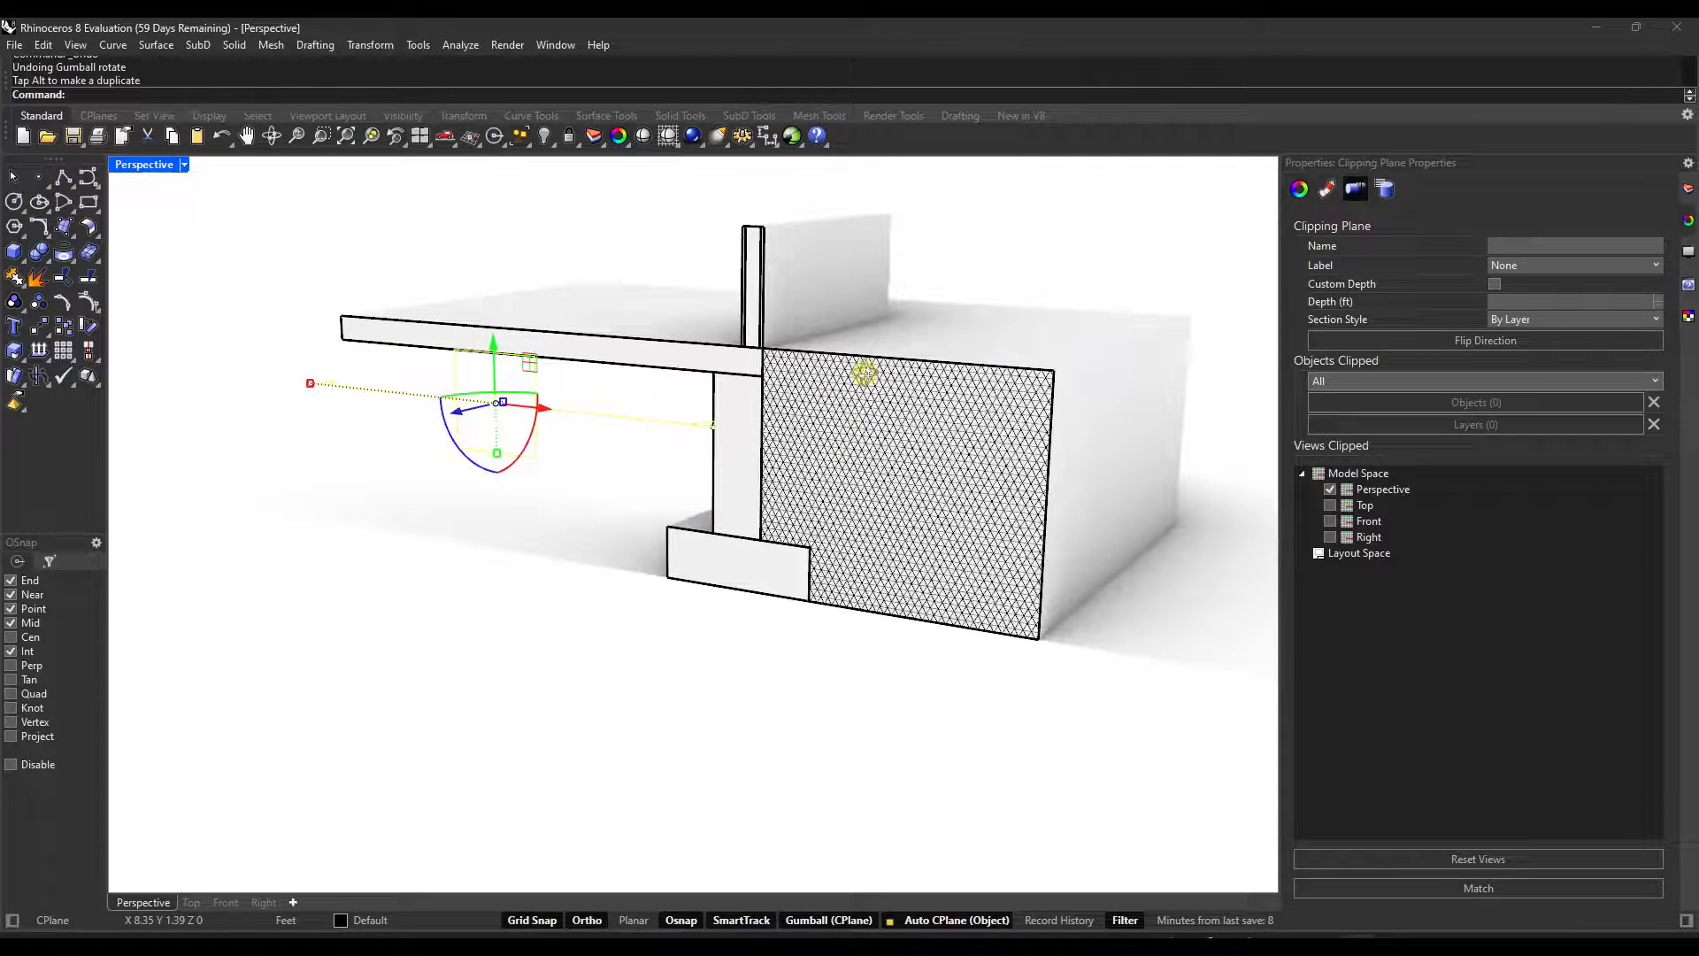
pyautogui.scroll(2, 872, 372)
pyautogui.scroll(-2, 879, 230)
pyautogui.scroll(3, 883, 306)
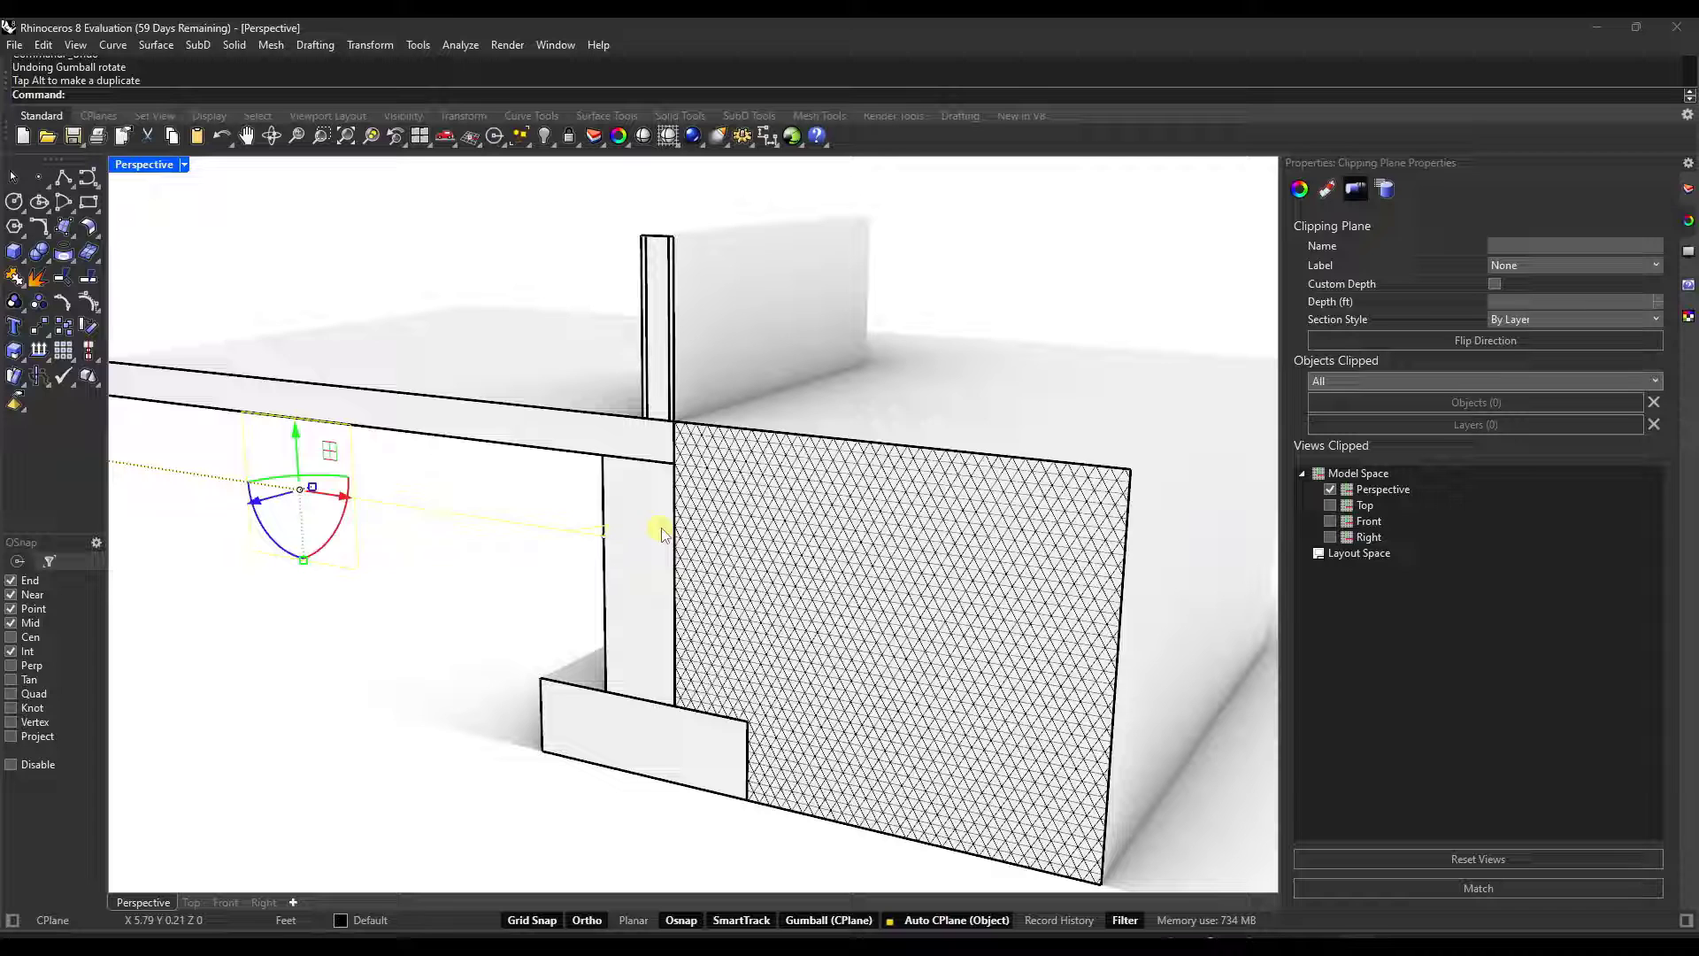
# Open the Layers panel and click between the foundation wall and footing to compare them.
pyautogui.press('Escape')
pyautogui.click(1689, 188)
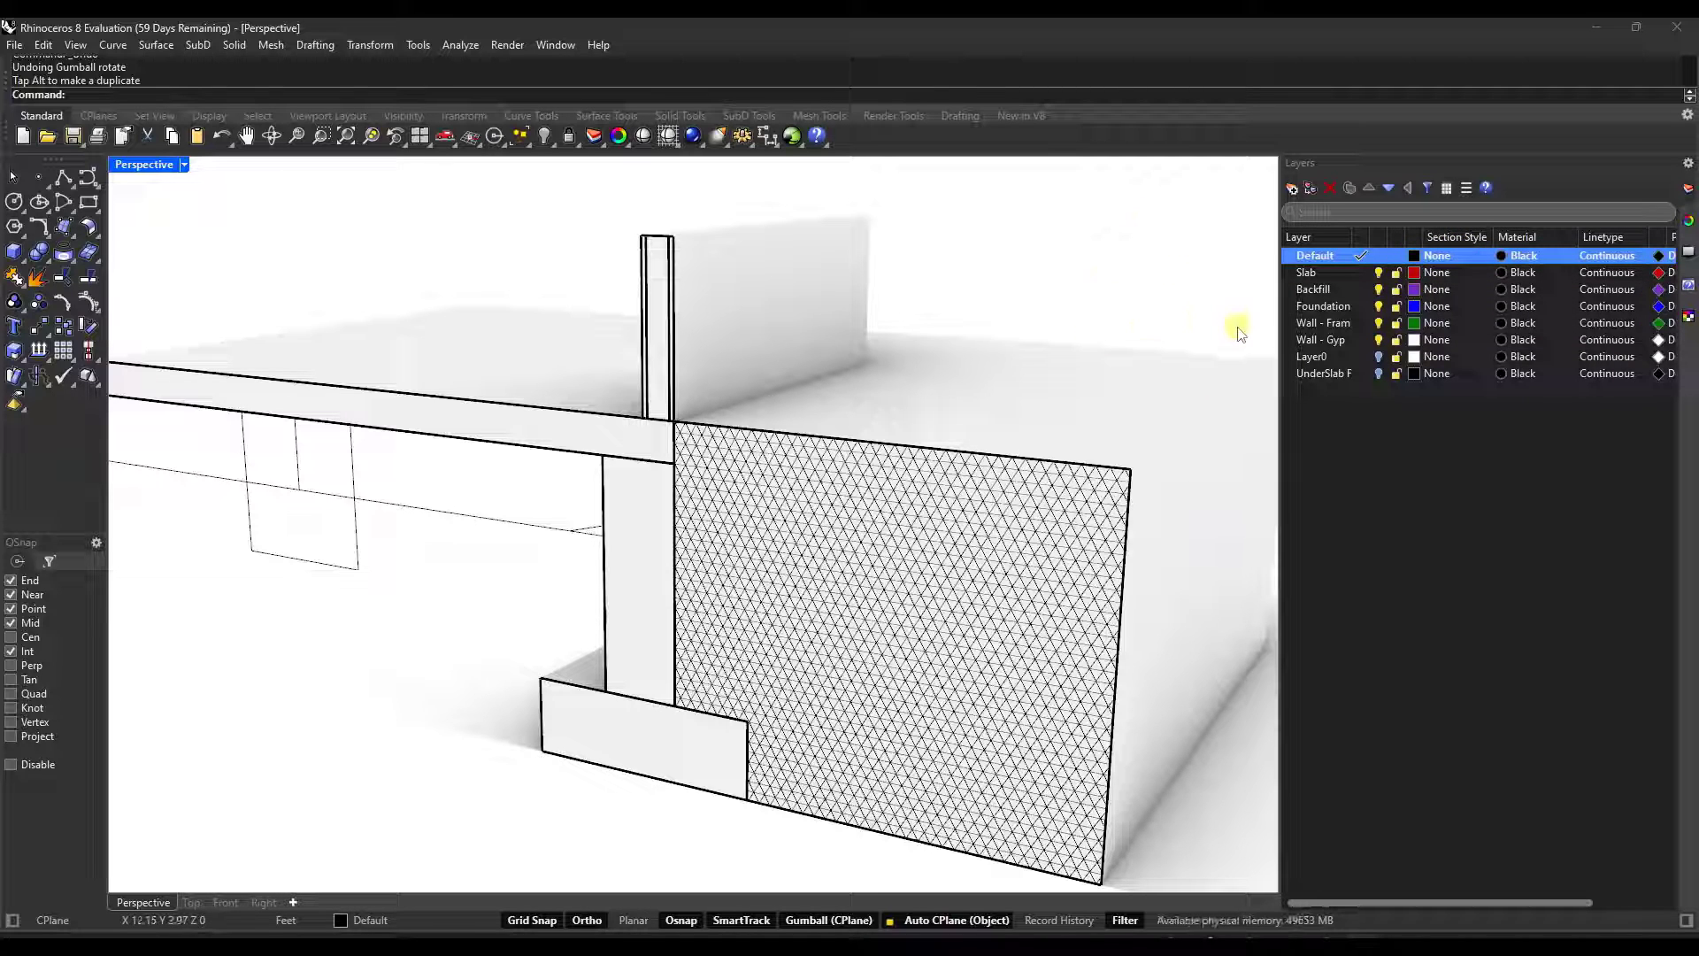
pyautogui.click(652, 582)
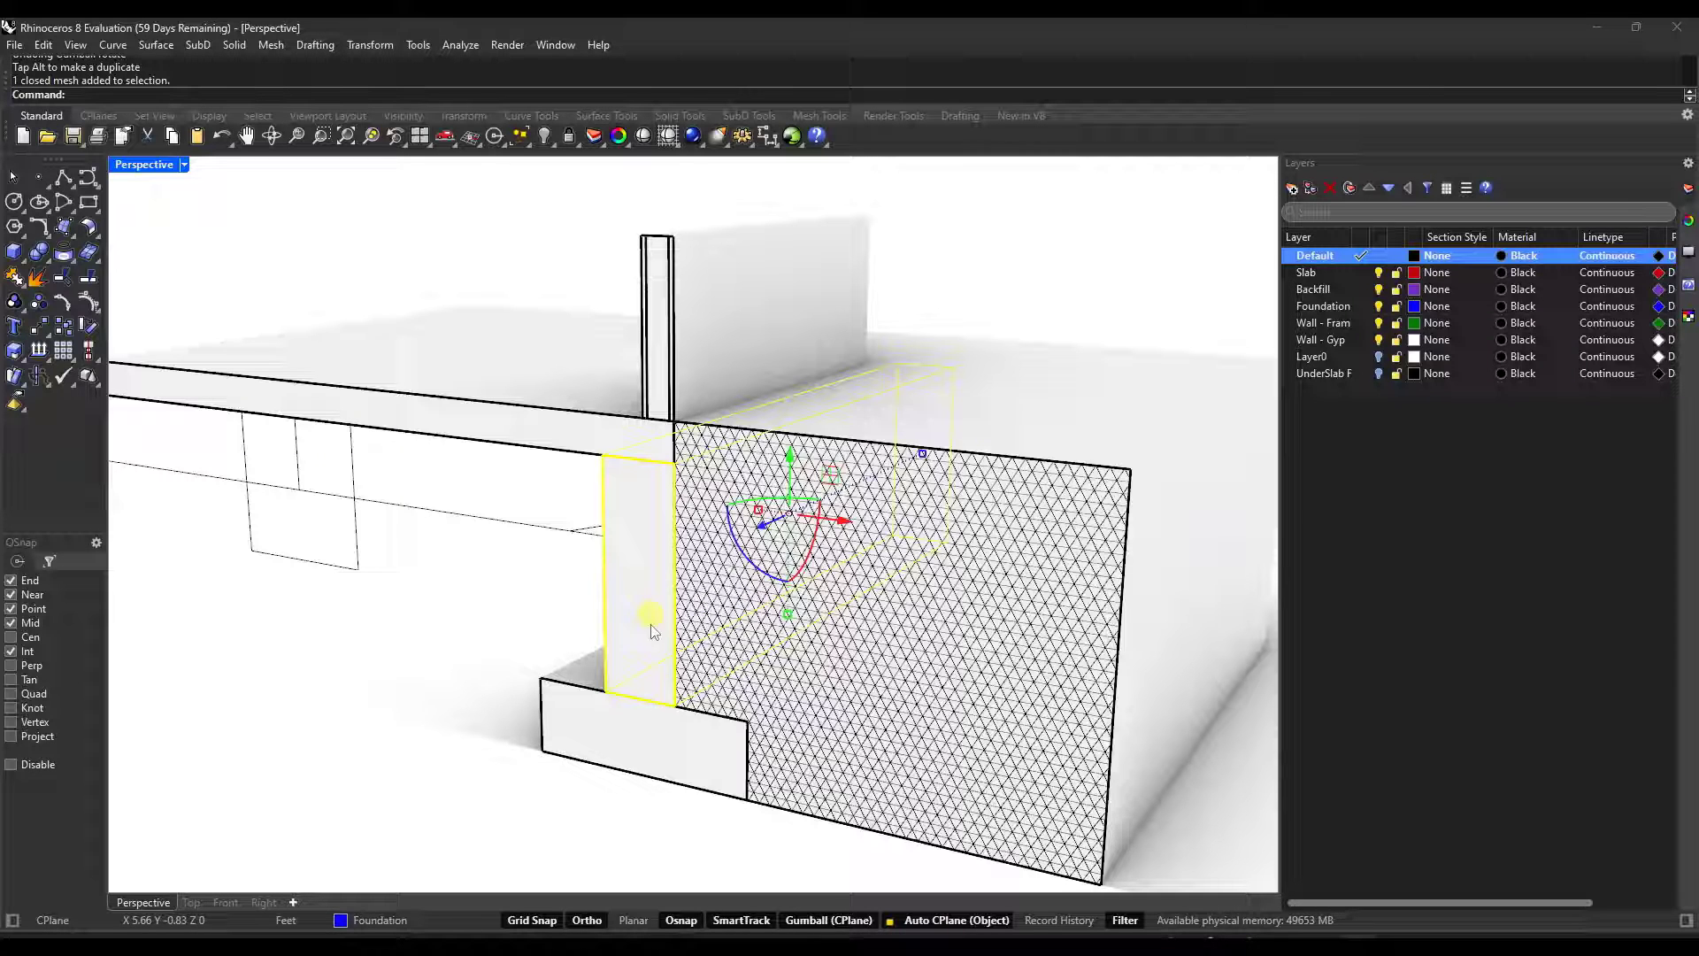
pyautogui.click(653, 756)
pyautogui.click(651, 655)
pyautogui.click(652, 729)
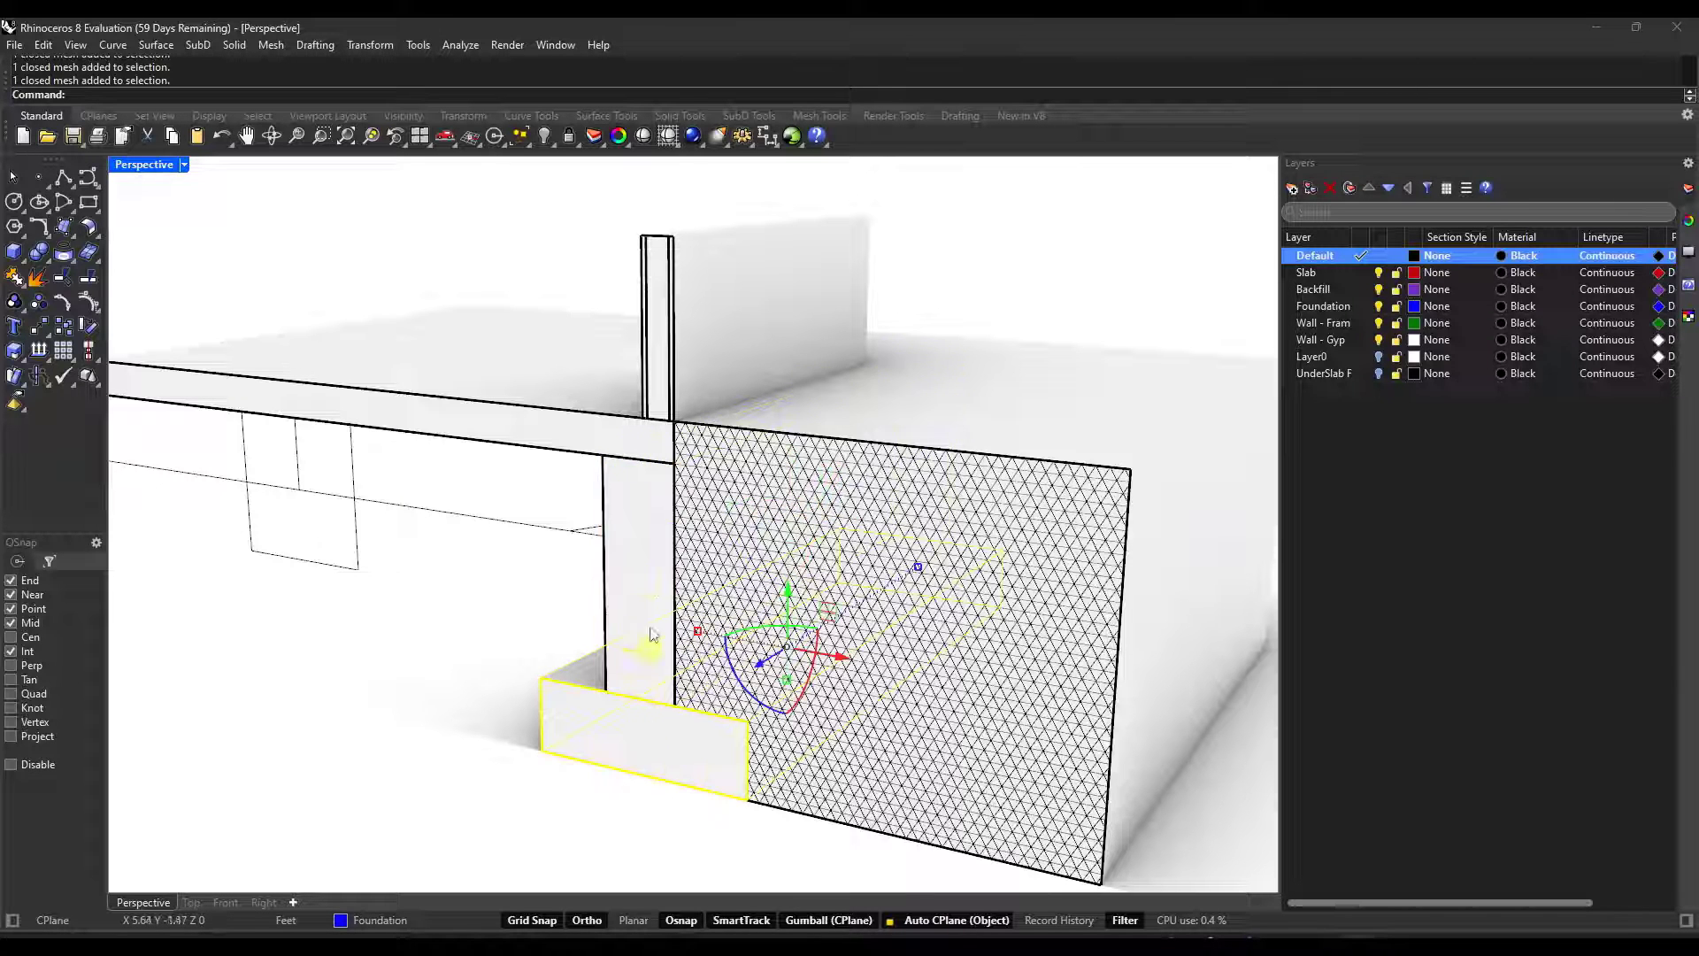
pyautogui.click(651, 632)
pyautogui.scroll(5, 667, 550)
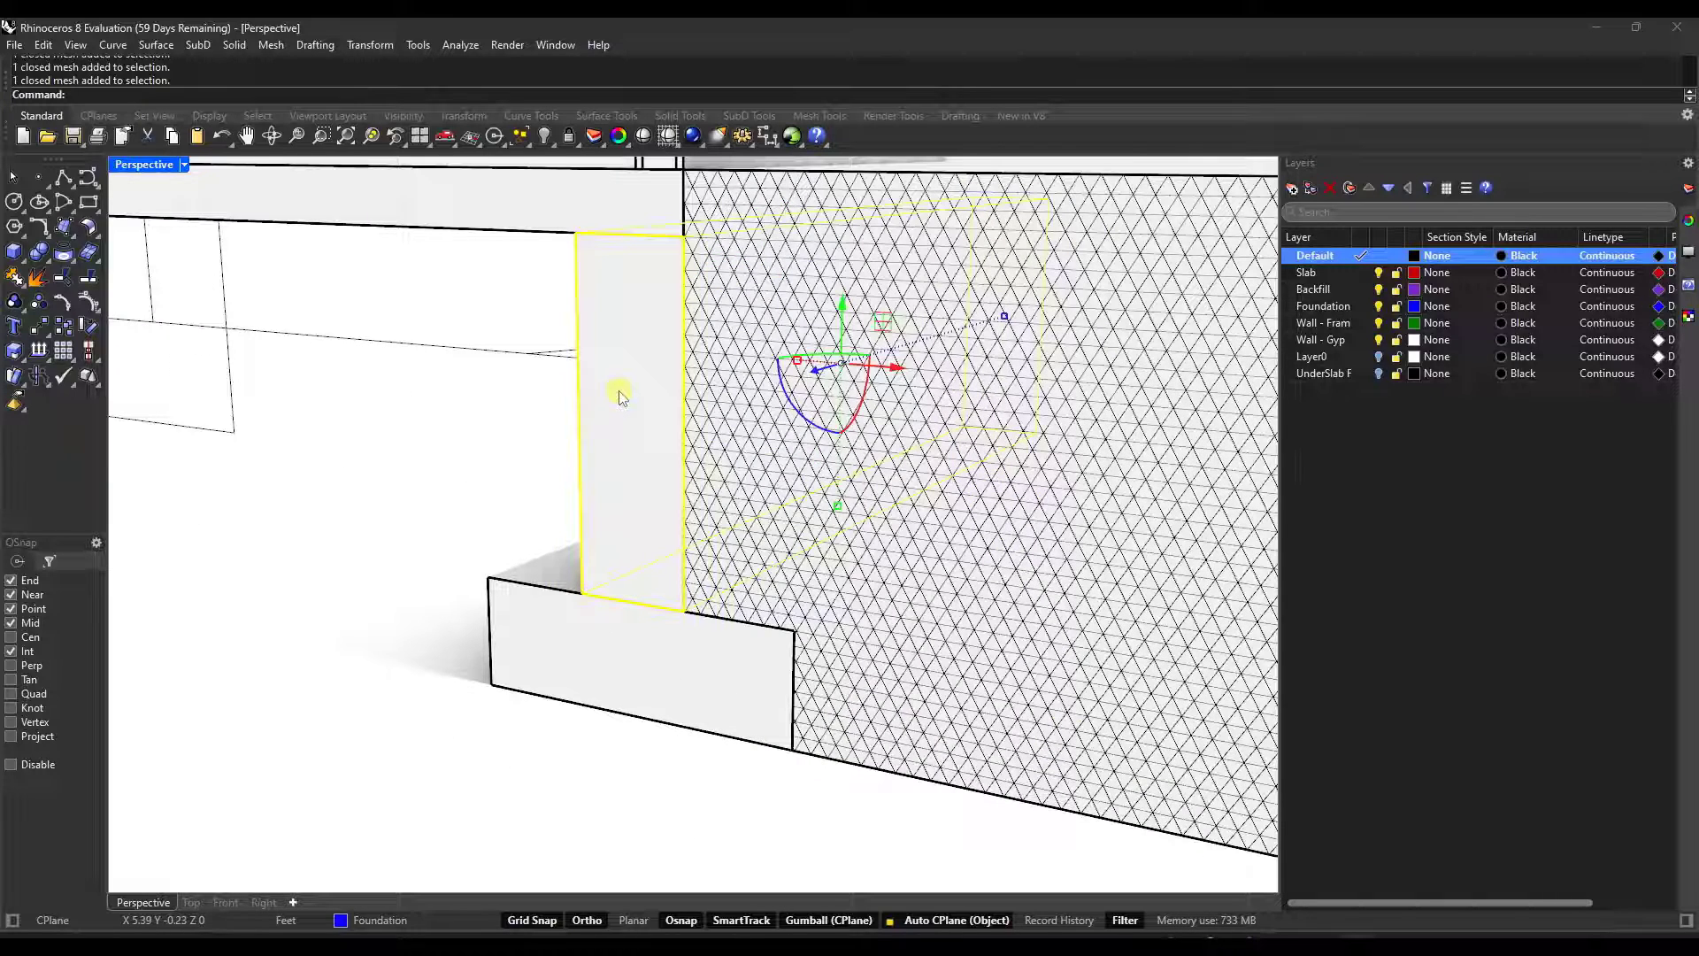
pyautogui.click(630, 640)
pyautogui.click(467, 493)
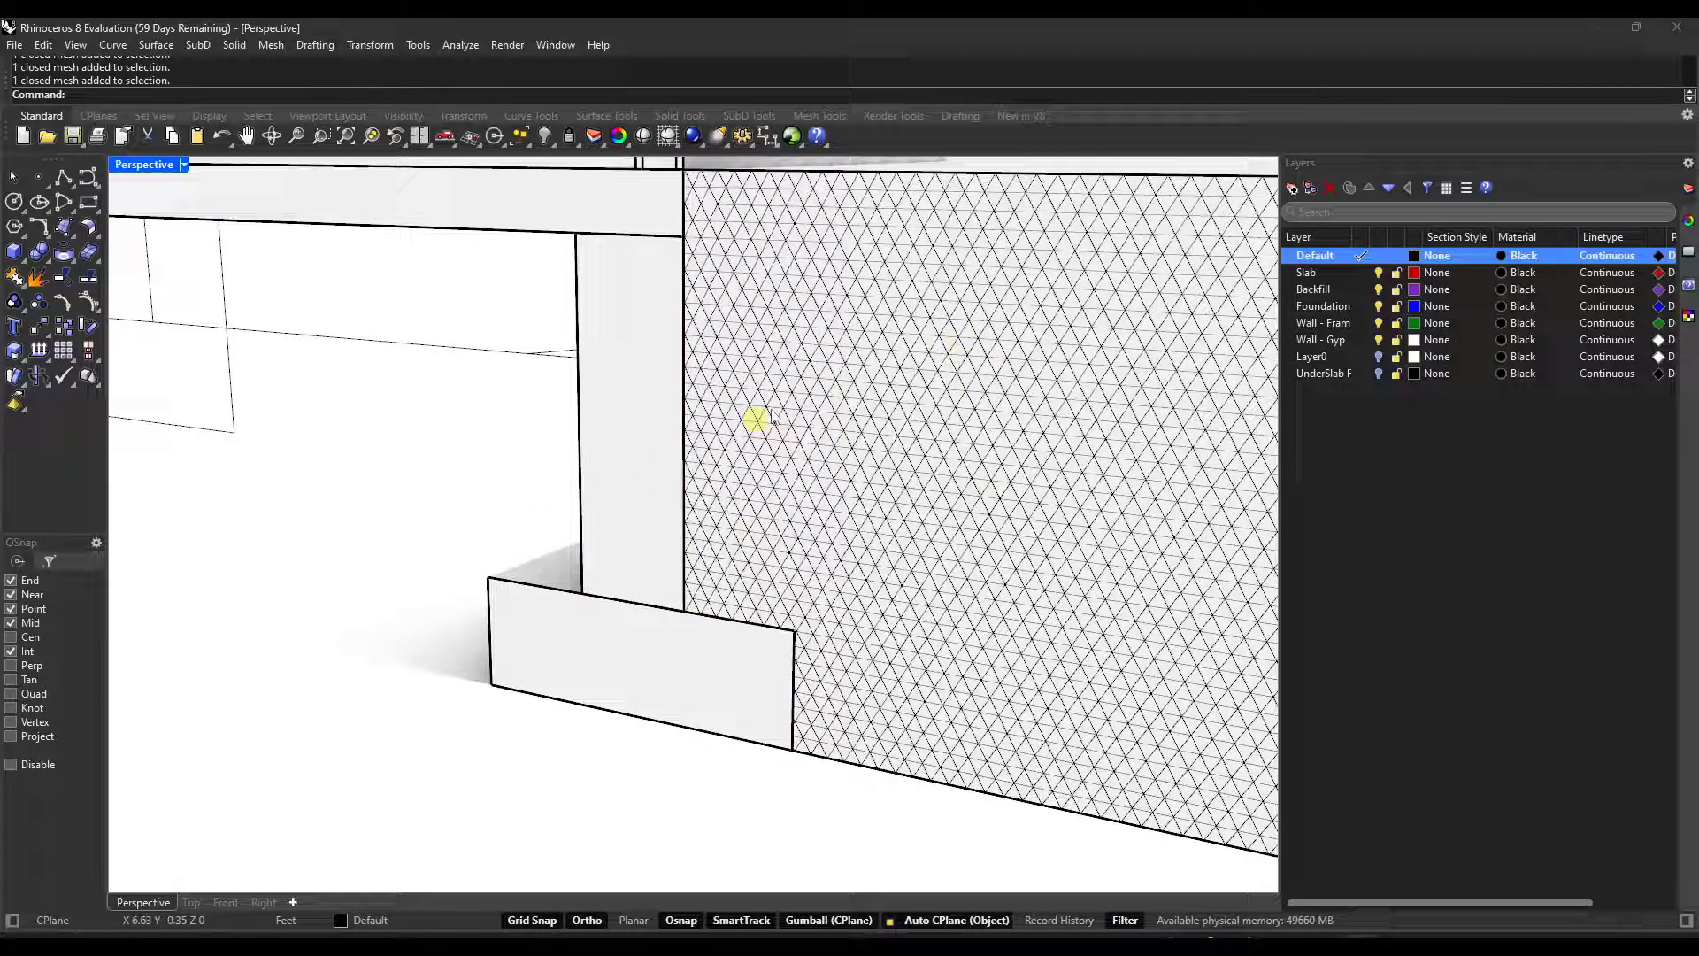
# Toggle the Foundation layer off and on twice, then view the wall's Object Properties showing By Layer.
pyautogui.click(1379, 306)
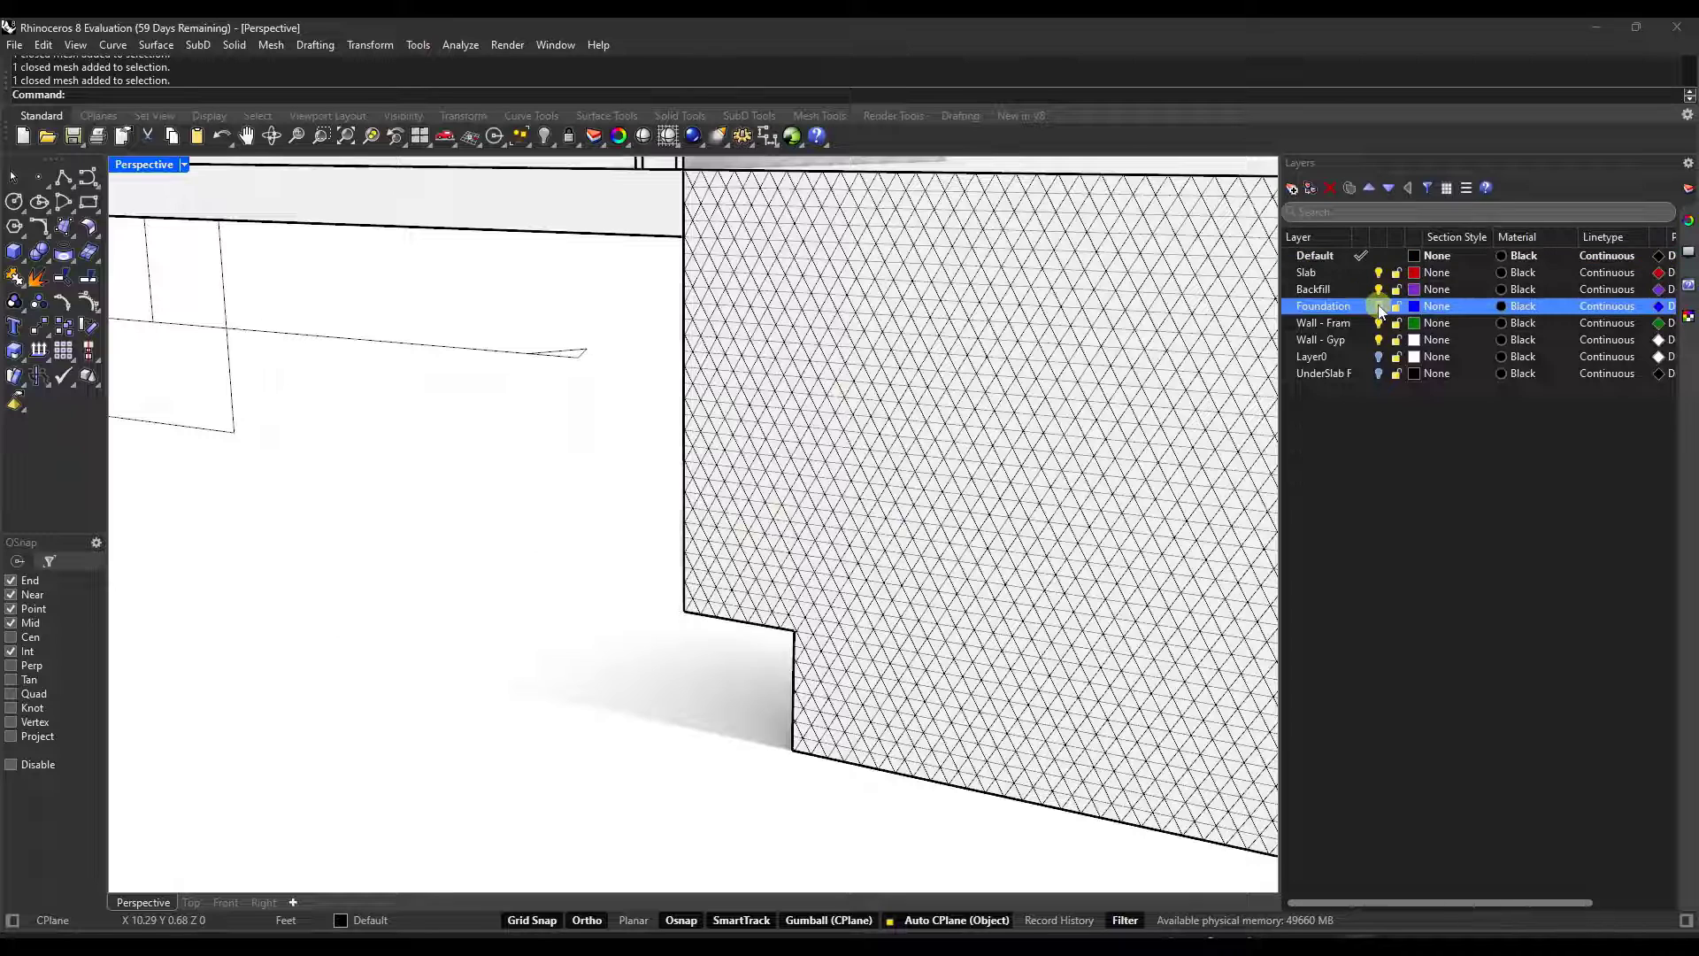
pyautogui.click(1379, 306)
pyautogui.click(1379, 306)
pyautogui.click(1379, 306)
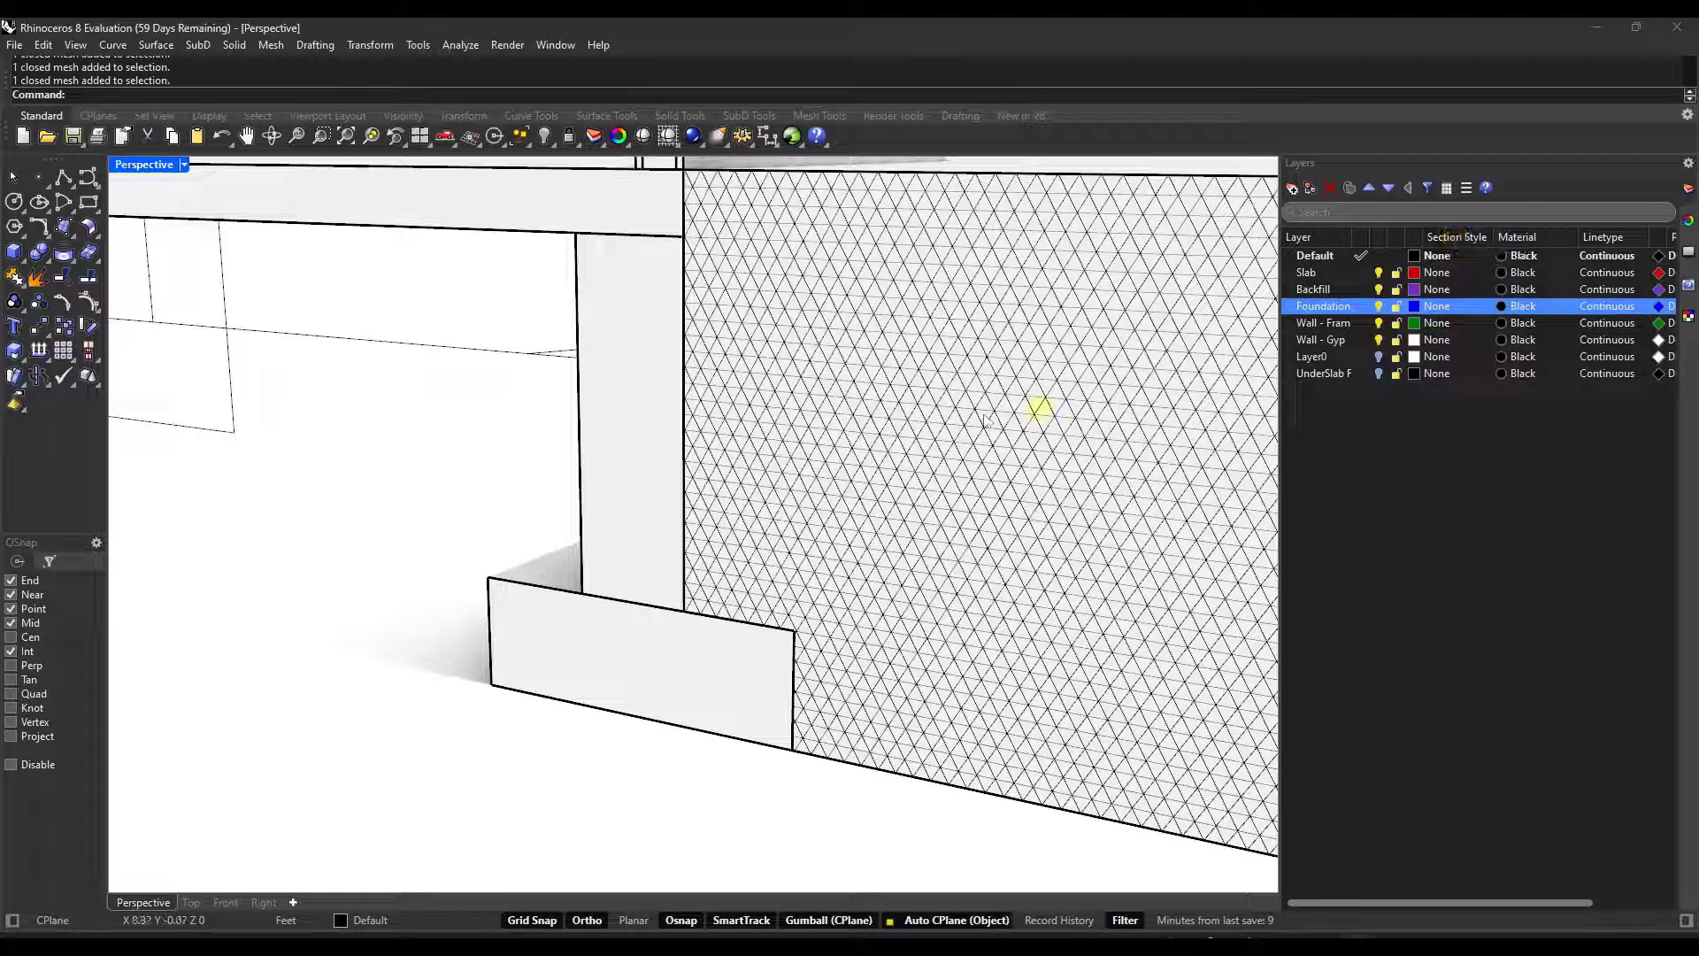
pyautogui.click(649, 368)
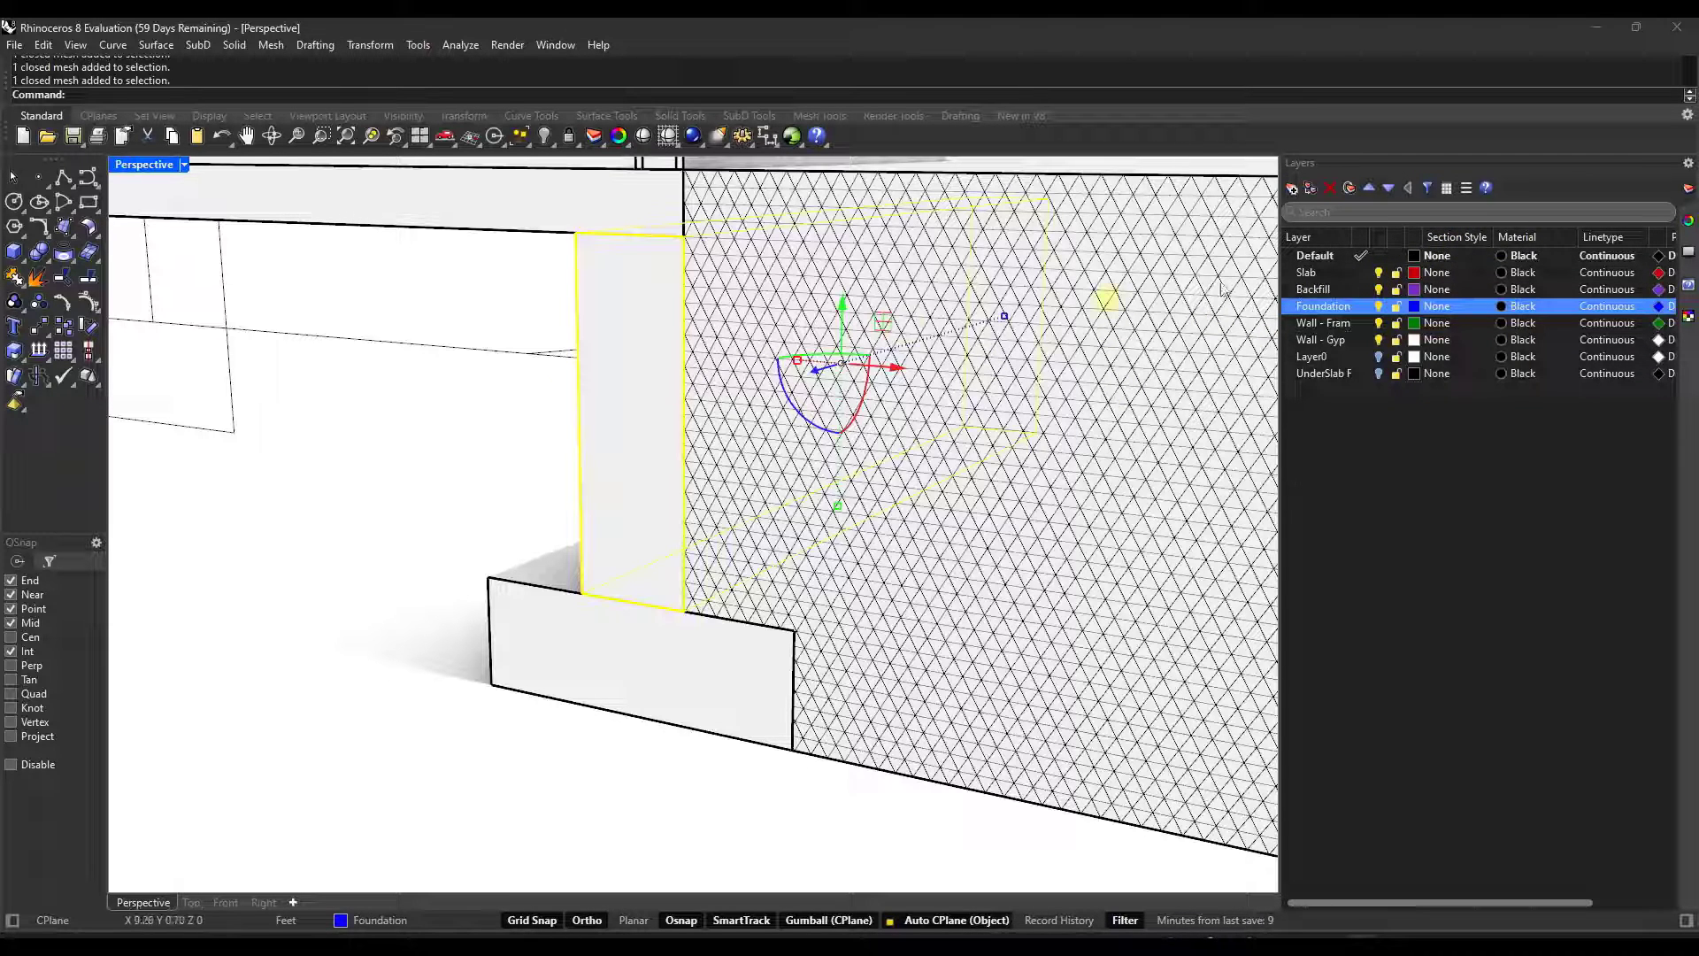
pyautogui.click(1687, 221)
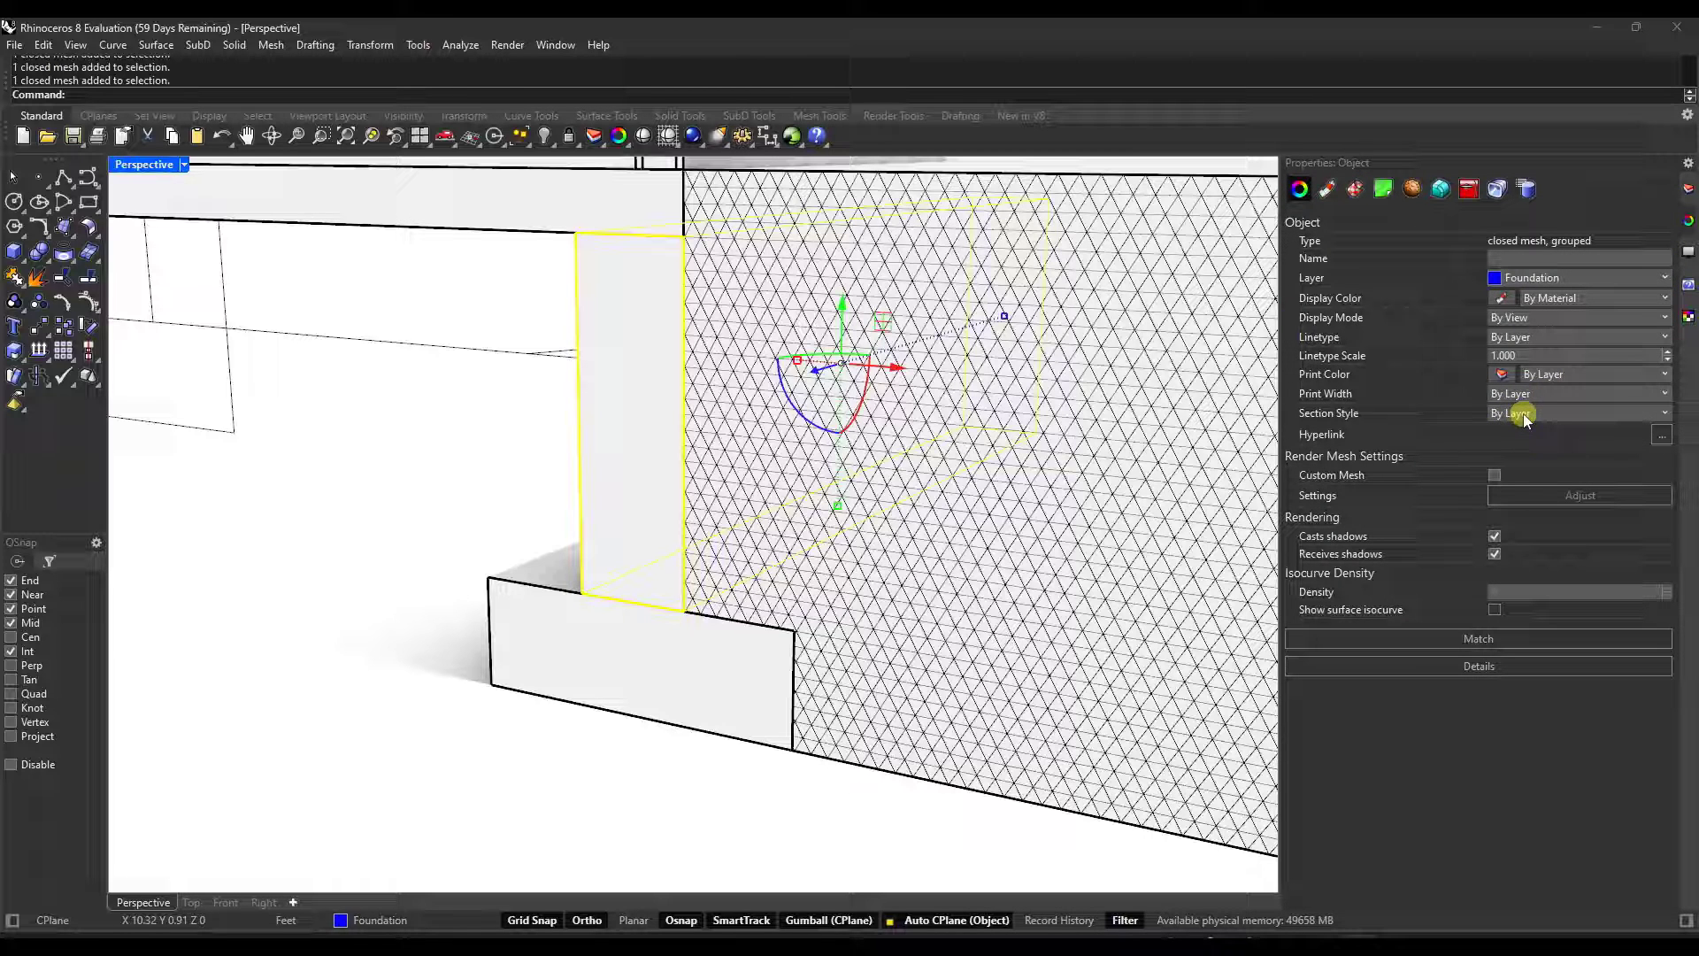
# In the Layers panel, set Foundation's section style to the Grid pattern and deselect to view the hatch.
pyautogui.click(1688, 188)
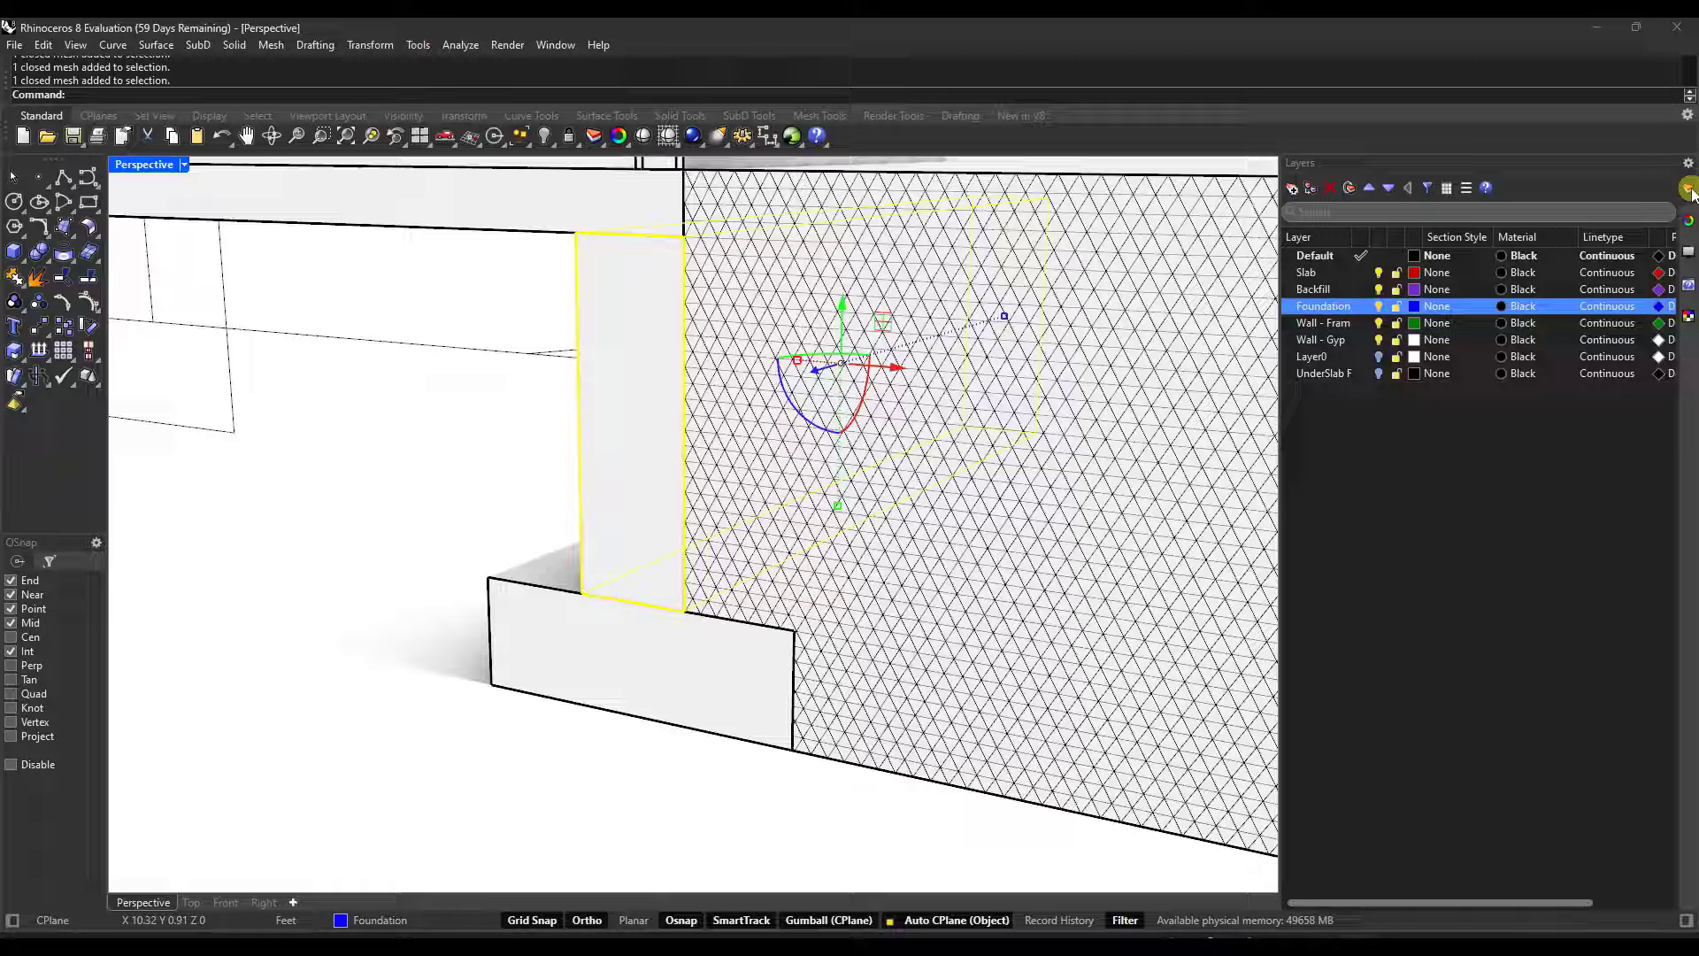
pyautogui.click(1434, 308)
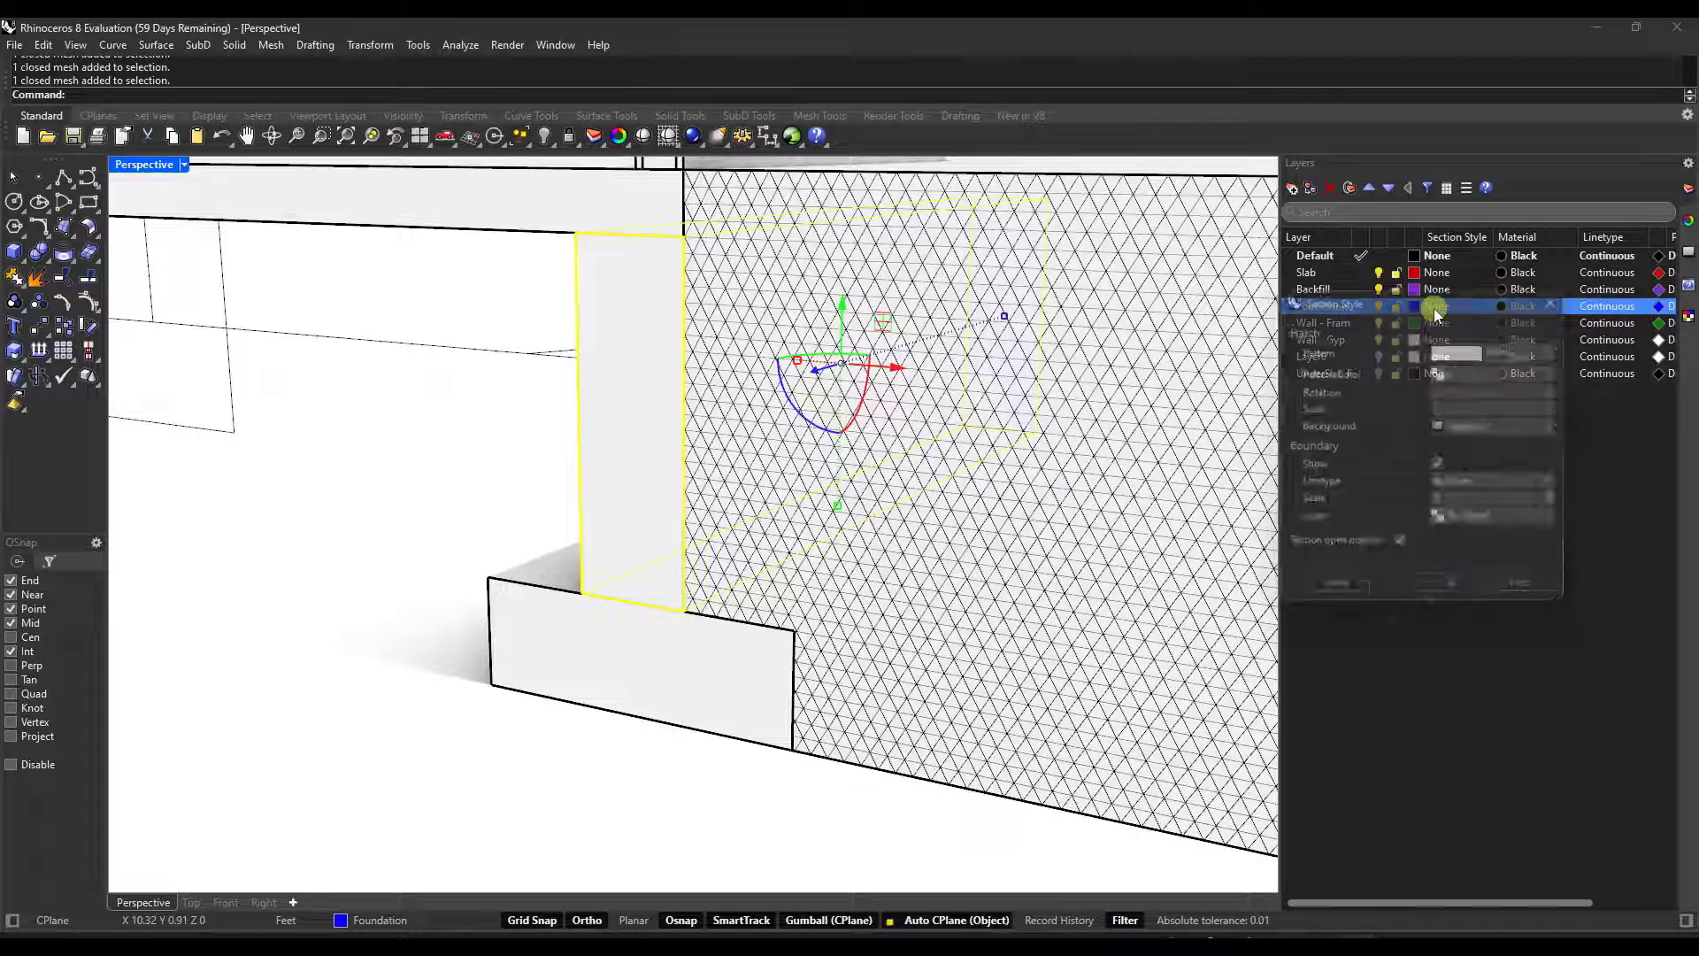
pyautogui.click(1507, 345)
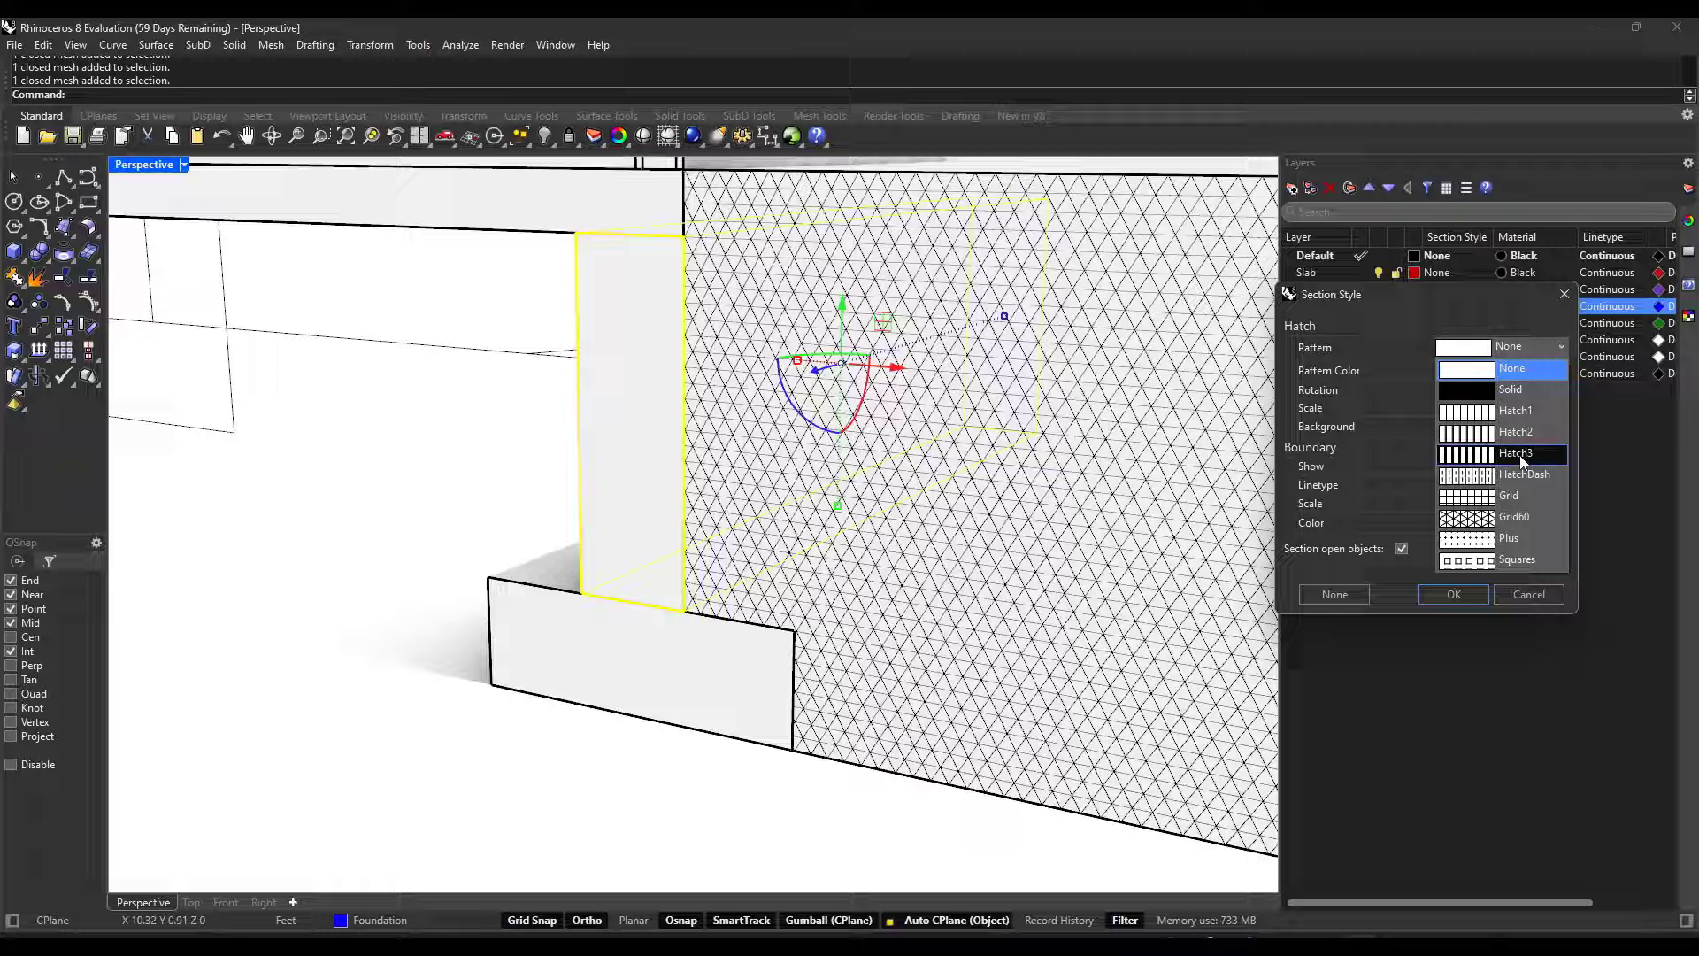
pyautogui.click(1511, 496)
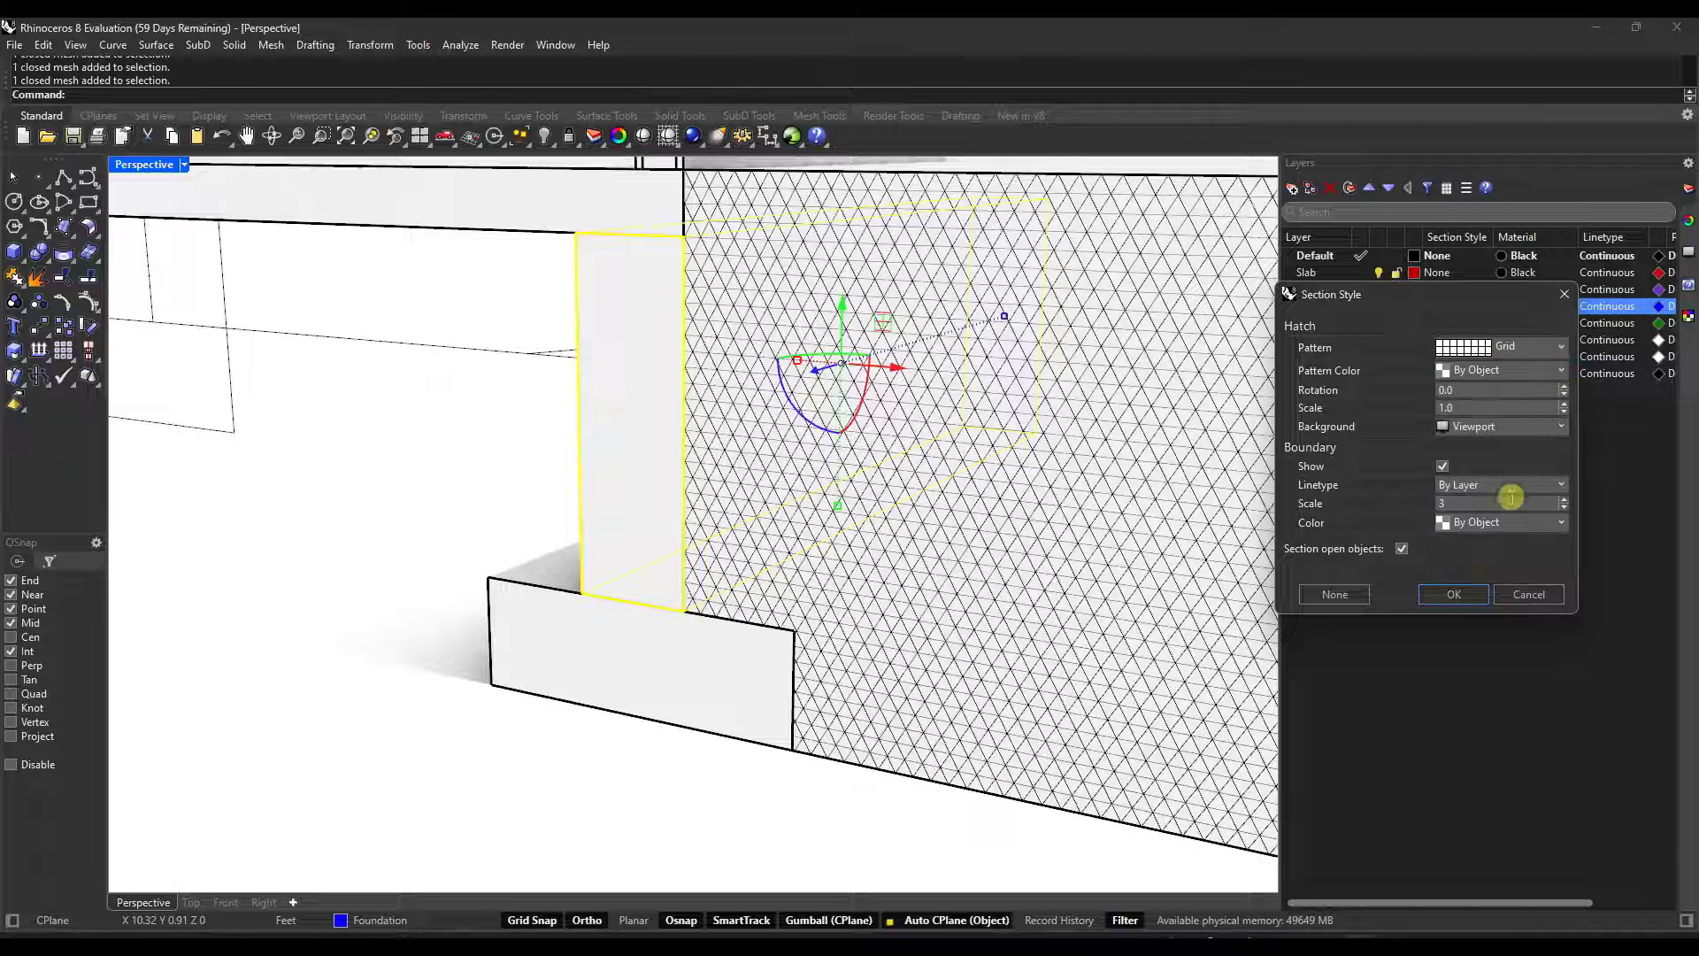
pyautogui.click(1450, 590)
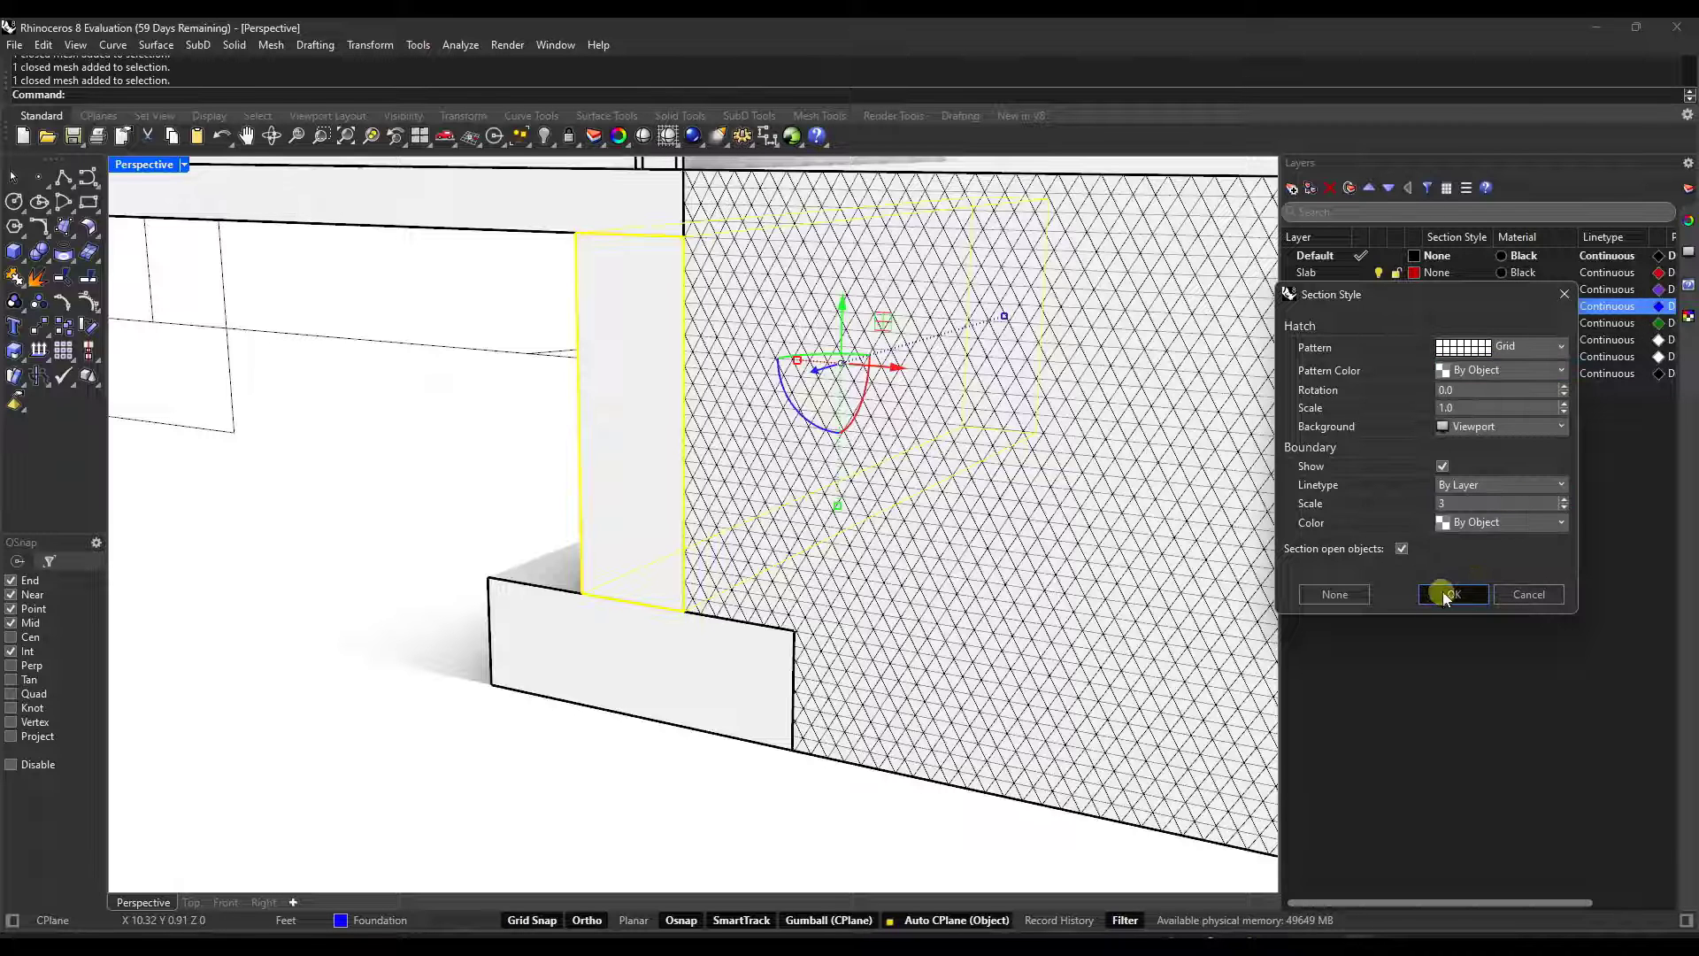
pyautogui.click(436, 448)
pyautogui.scroll(-5, 690, 459)
pyautogui.scroll(3, 673, 507)
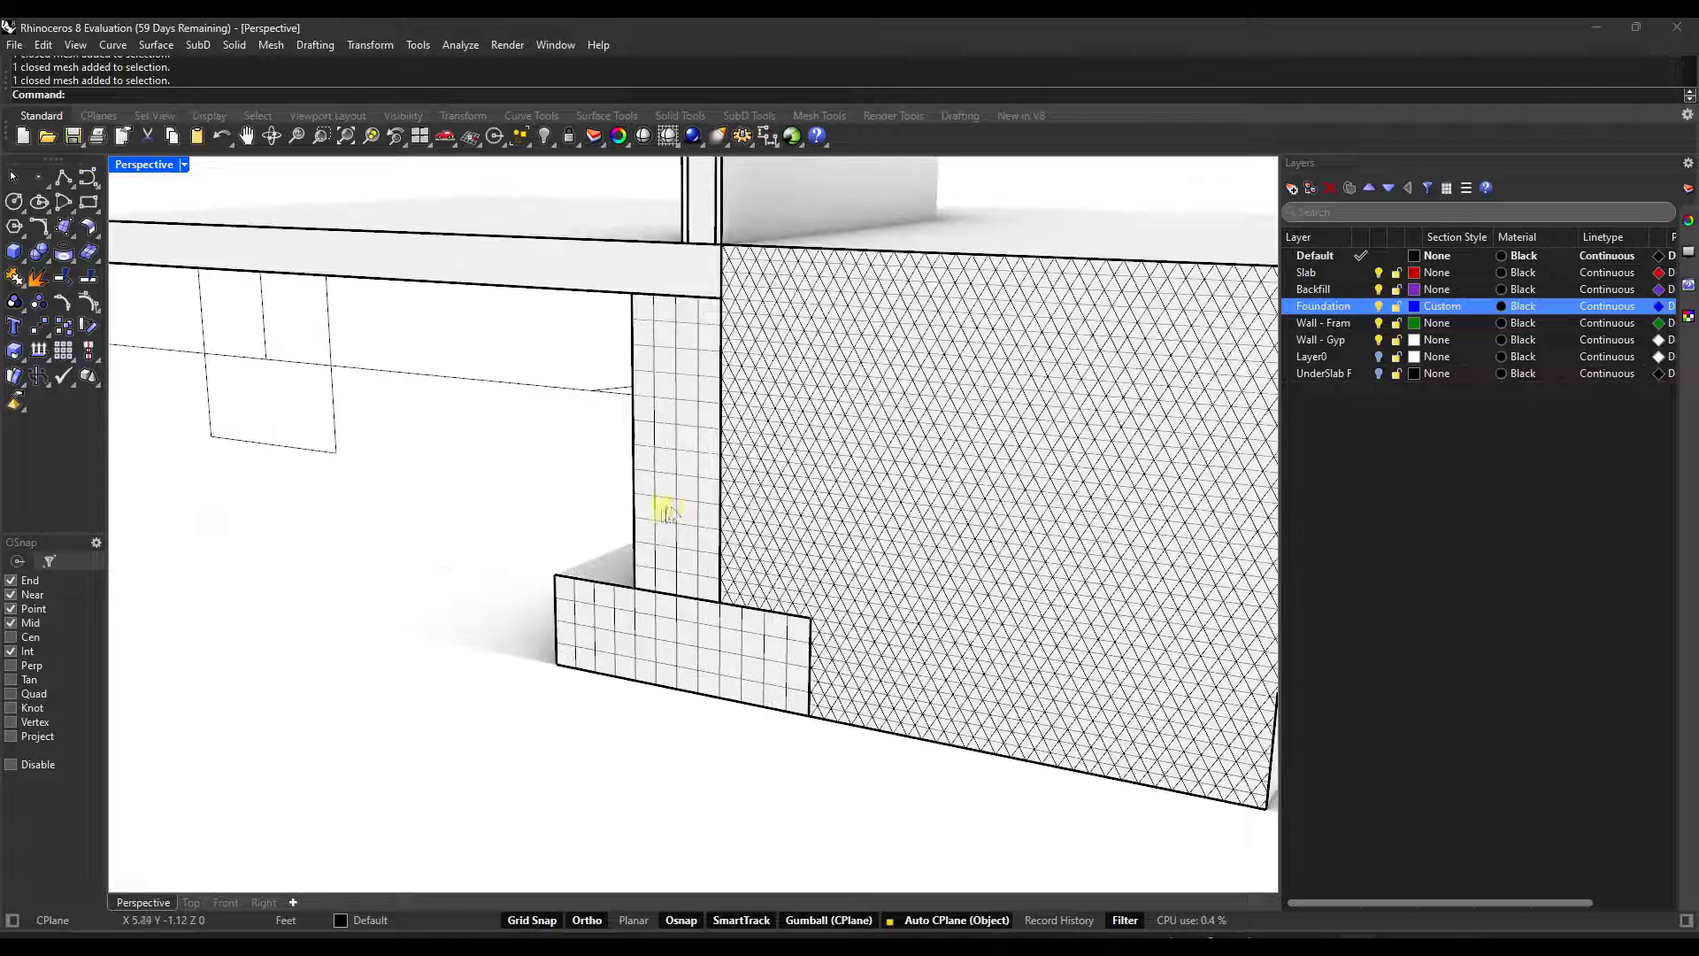
pyautogui.scroll(-2, 689, 500)
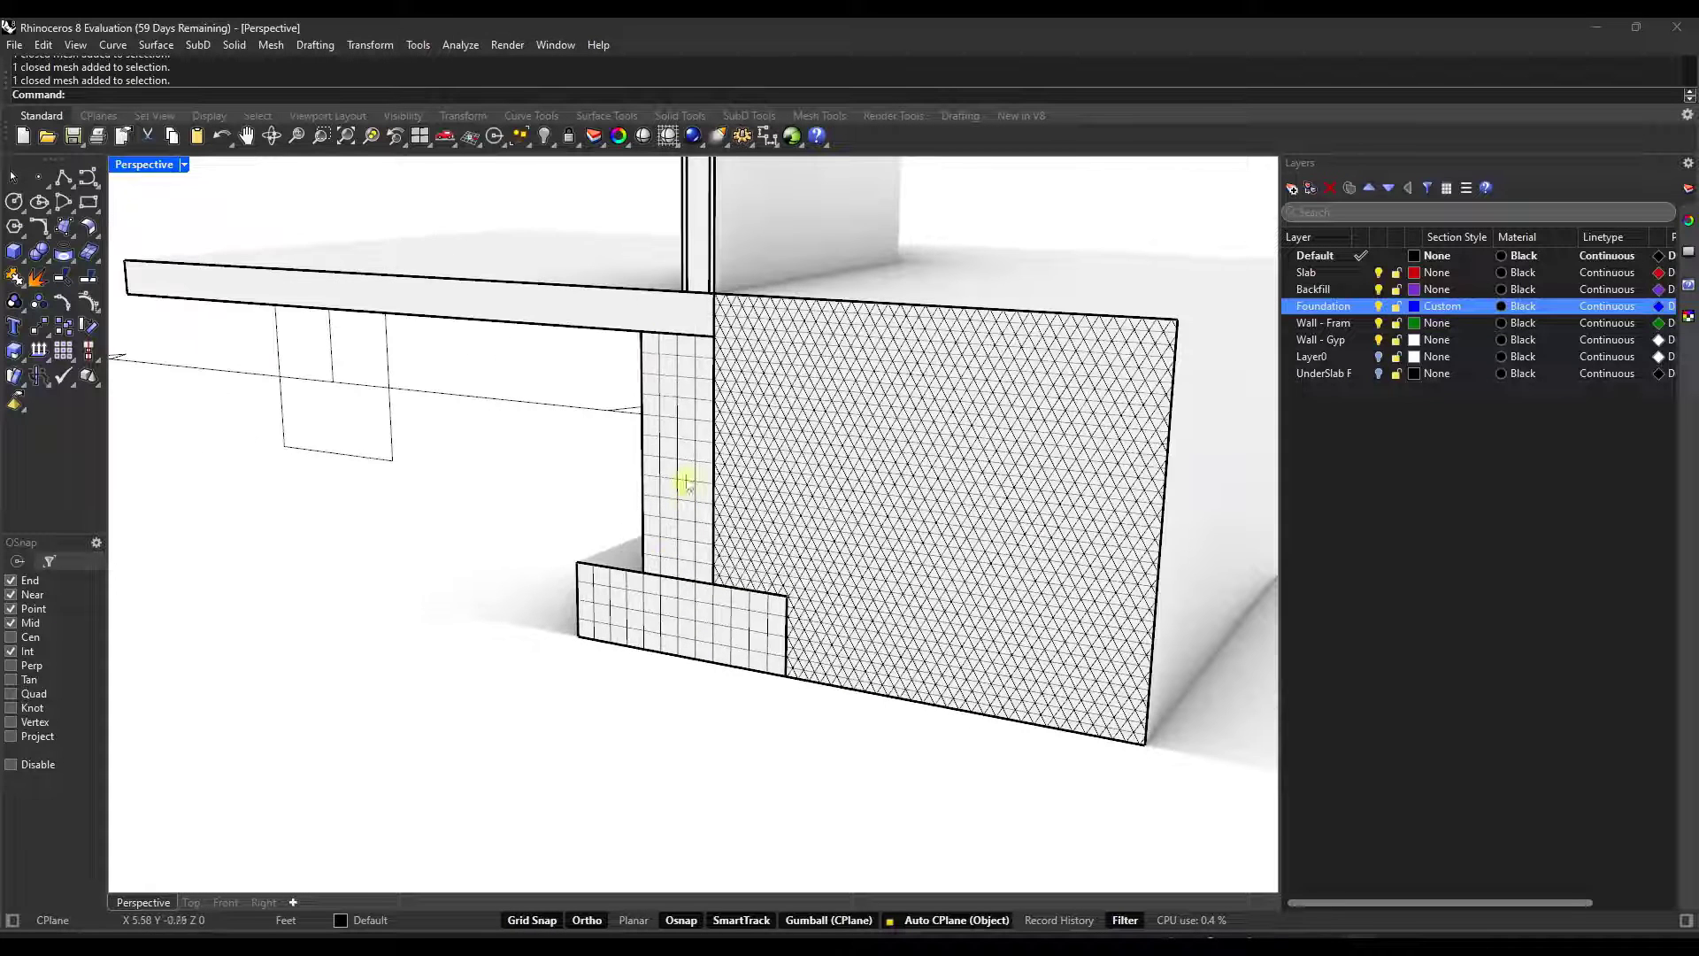
# Move the slab onto the Foundation layer with Change Object Layer and inspect the hatched section.
pyautogui.click(611, 306)
pyautogui.click(569, 376)
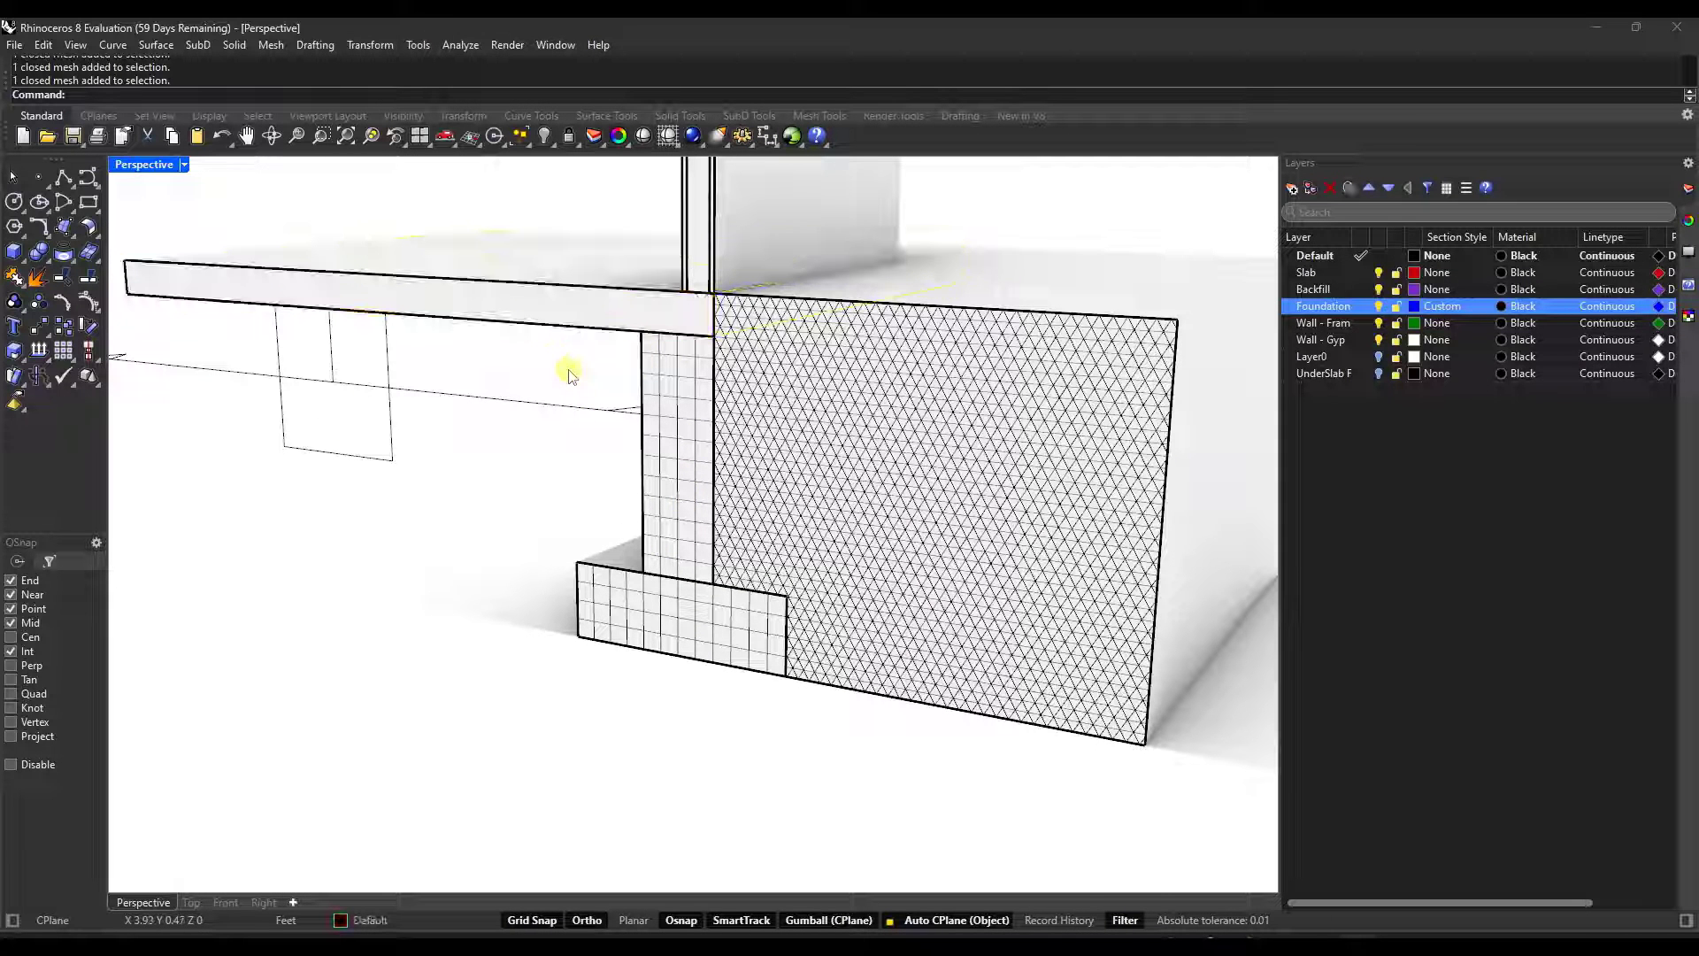
pyautogui.click(576, 318)
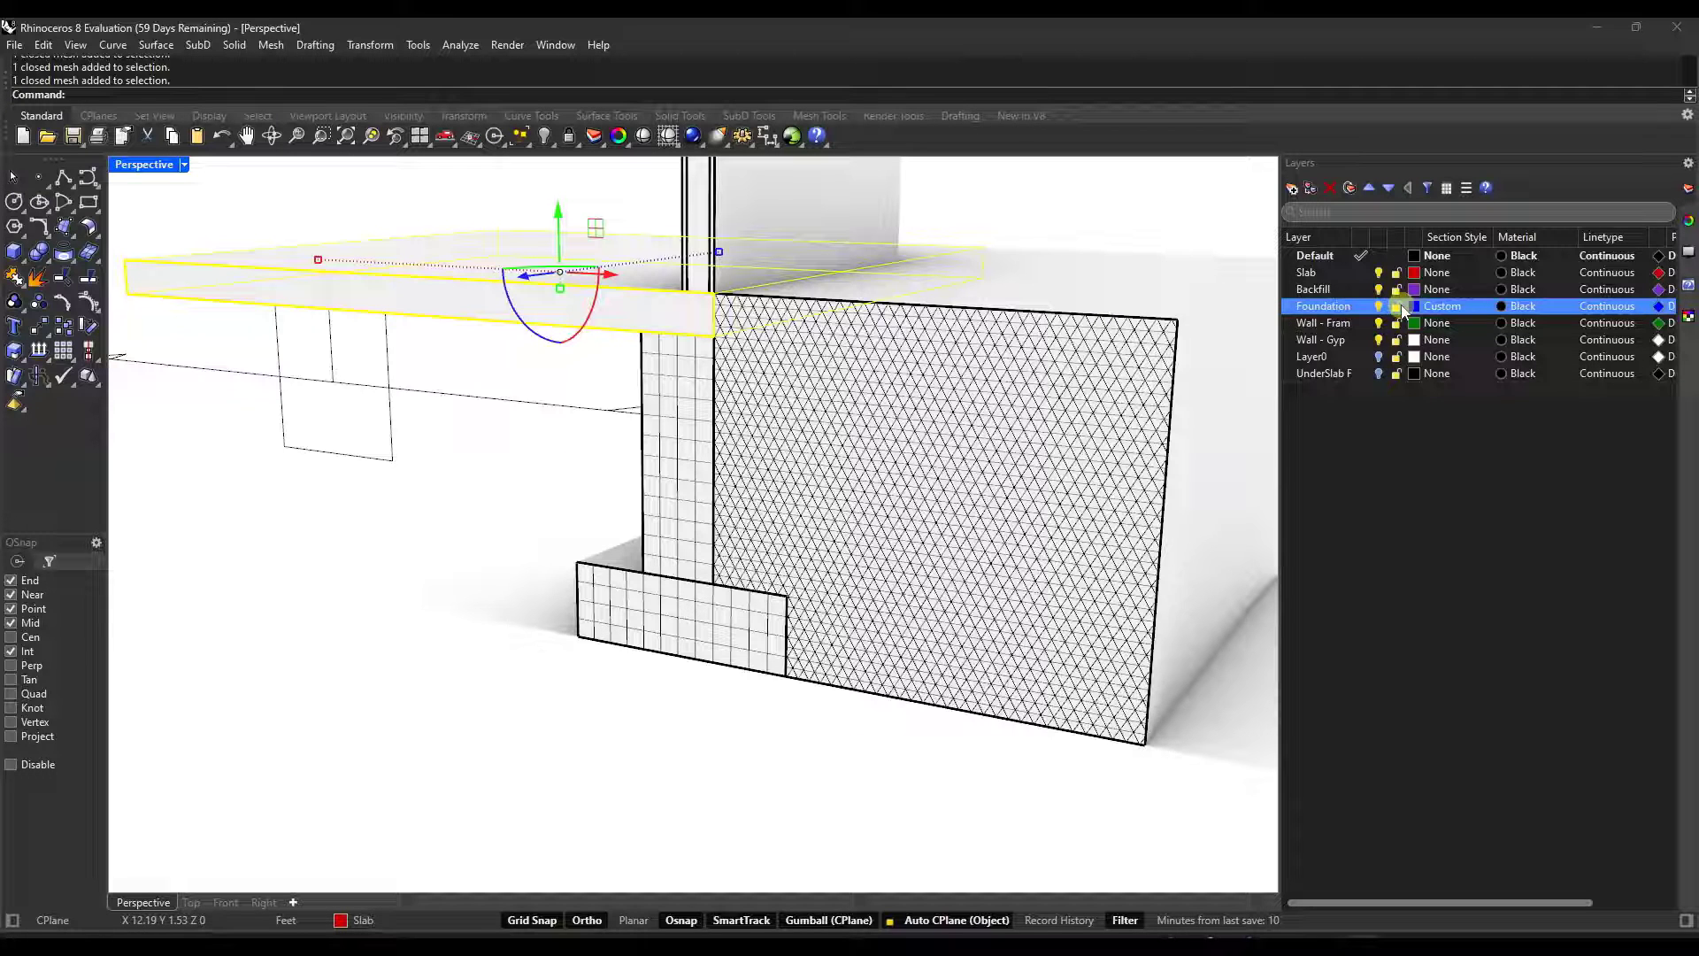
pyautogui.rightClick(1319, 312)
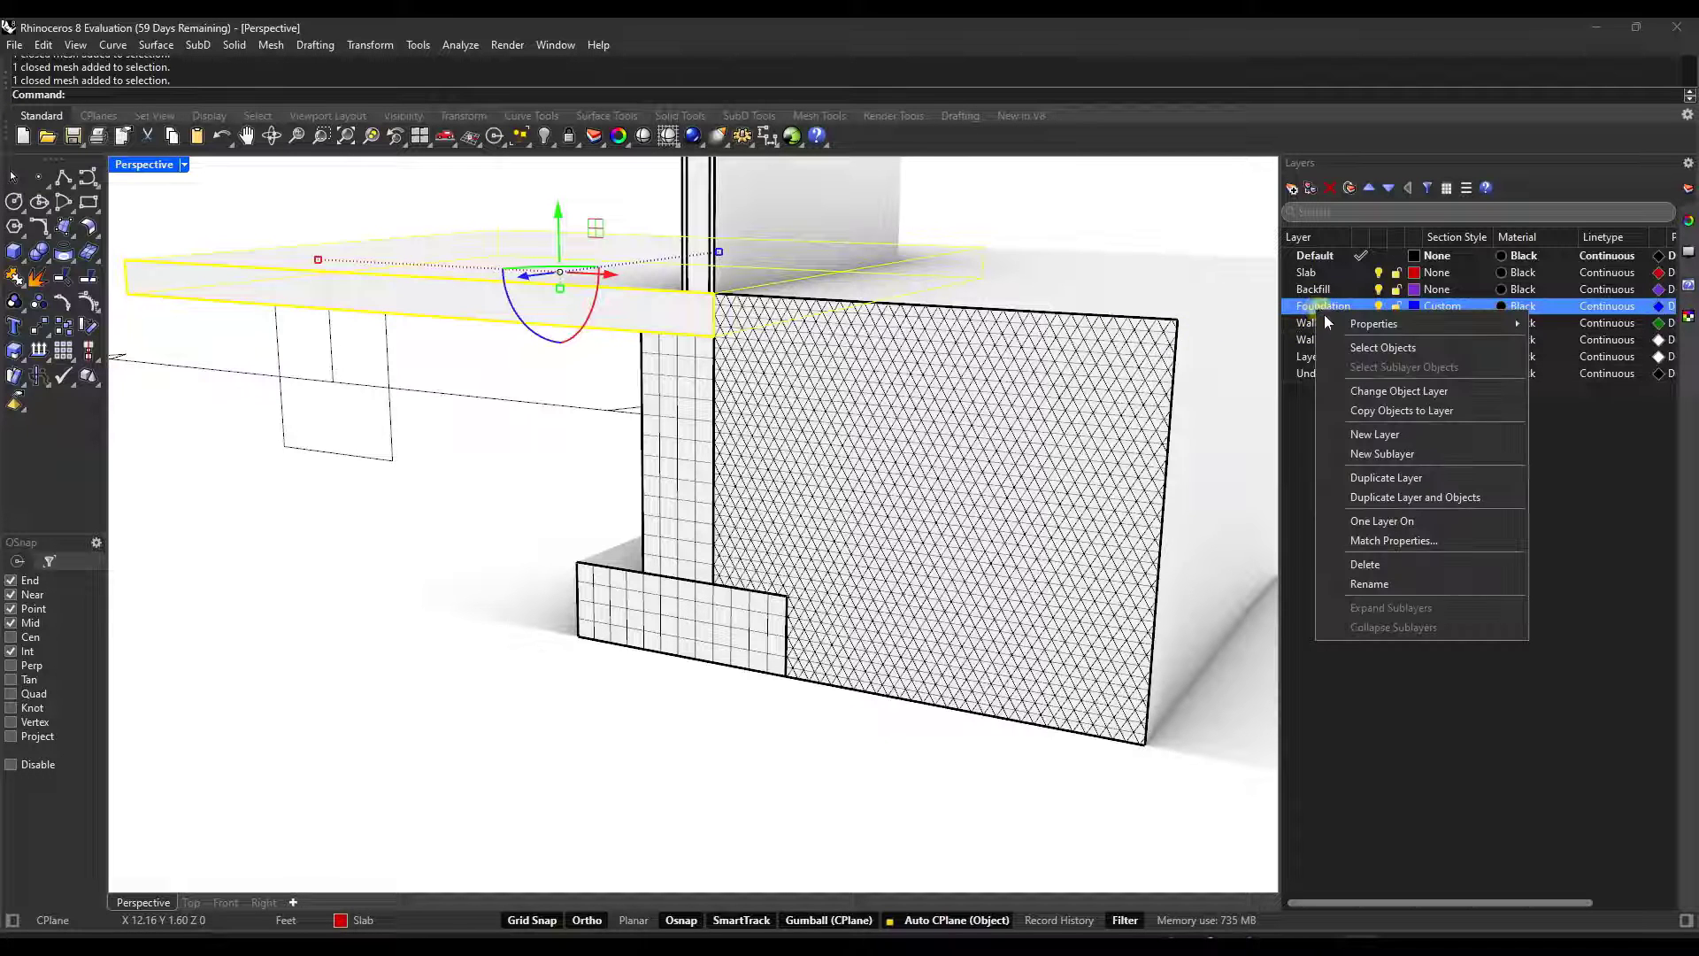
pyautogui.click(1366, 392)
pyautogui.click(1089, 221)
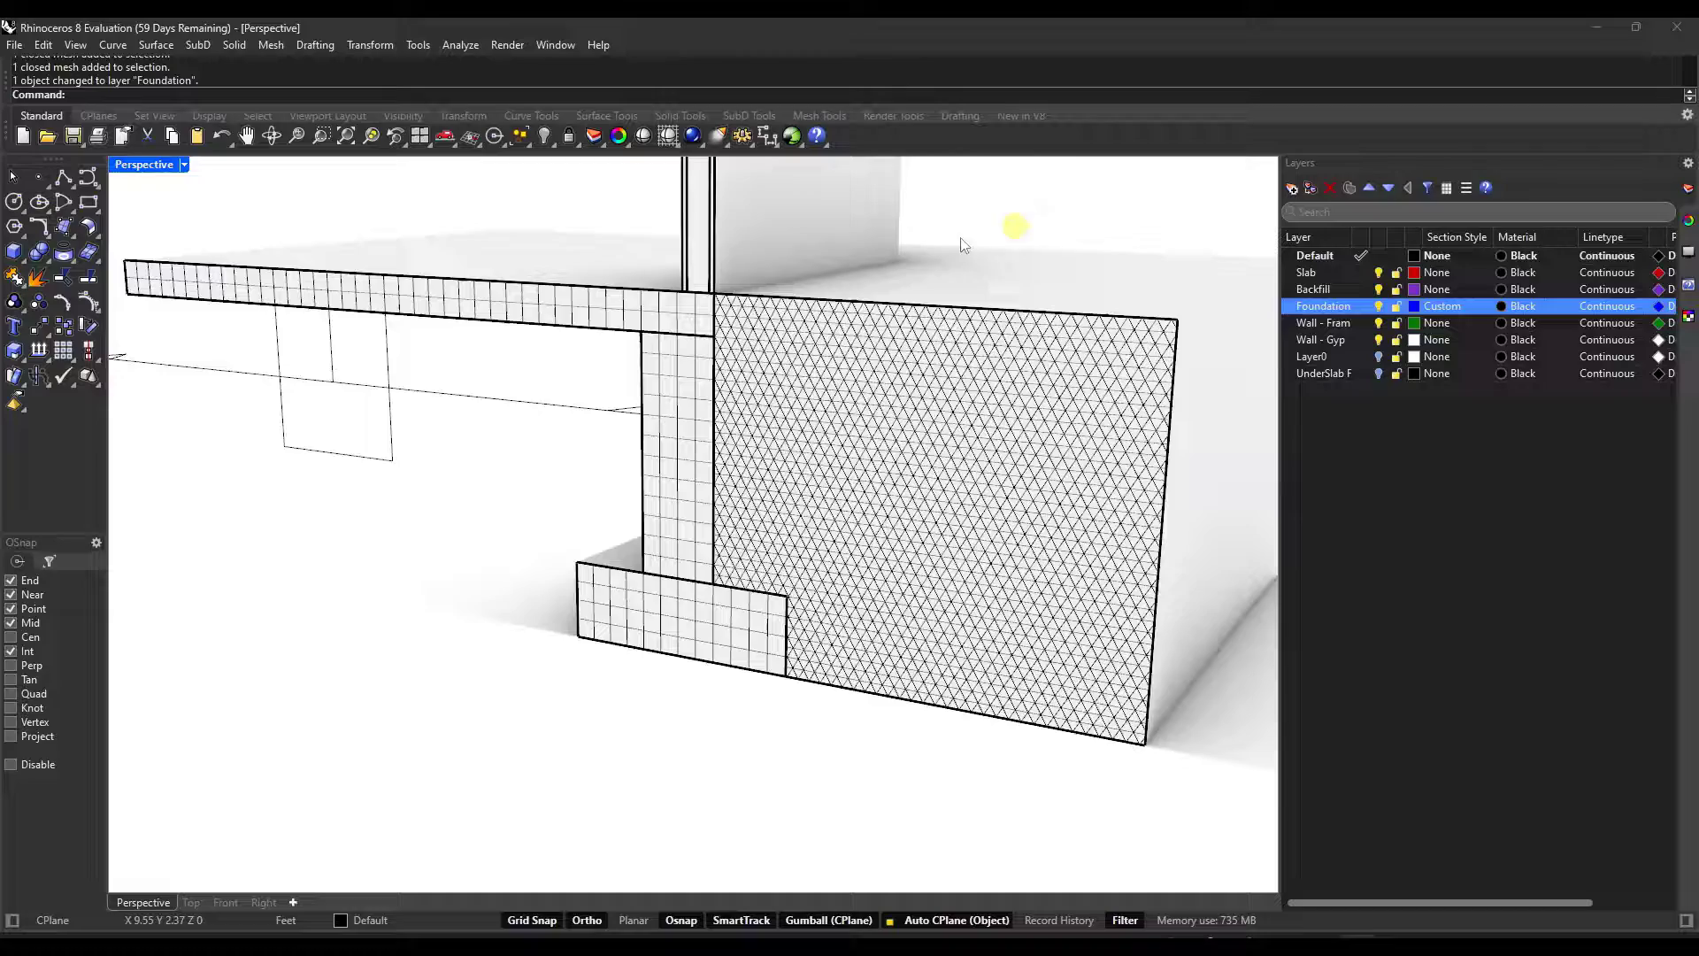
pyautogui.scroll(5, 602, 296)
pyautogui.scroll(-3, 694, 295)
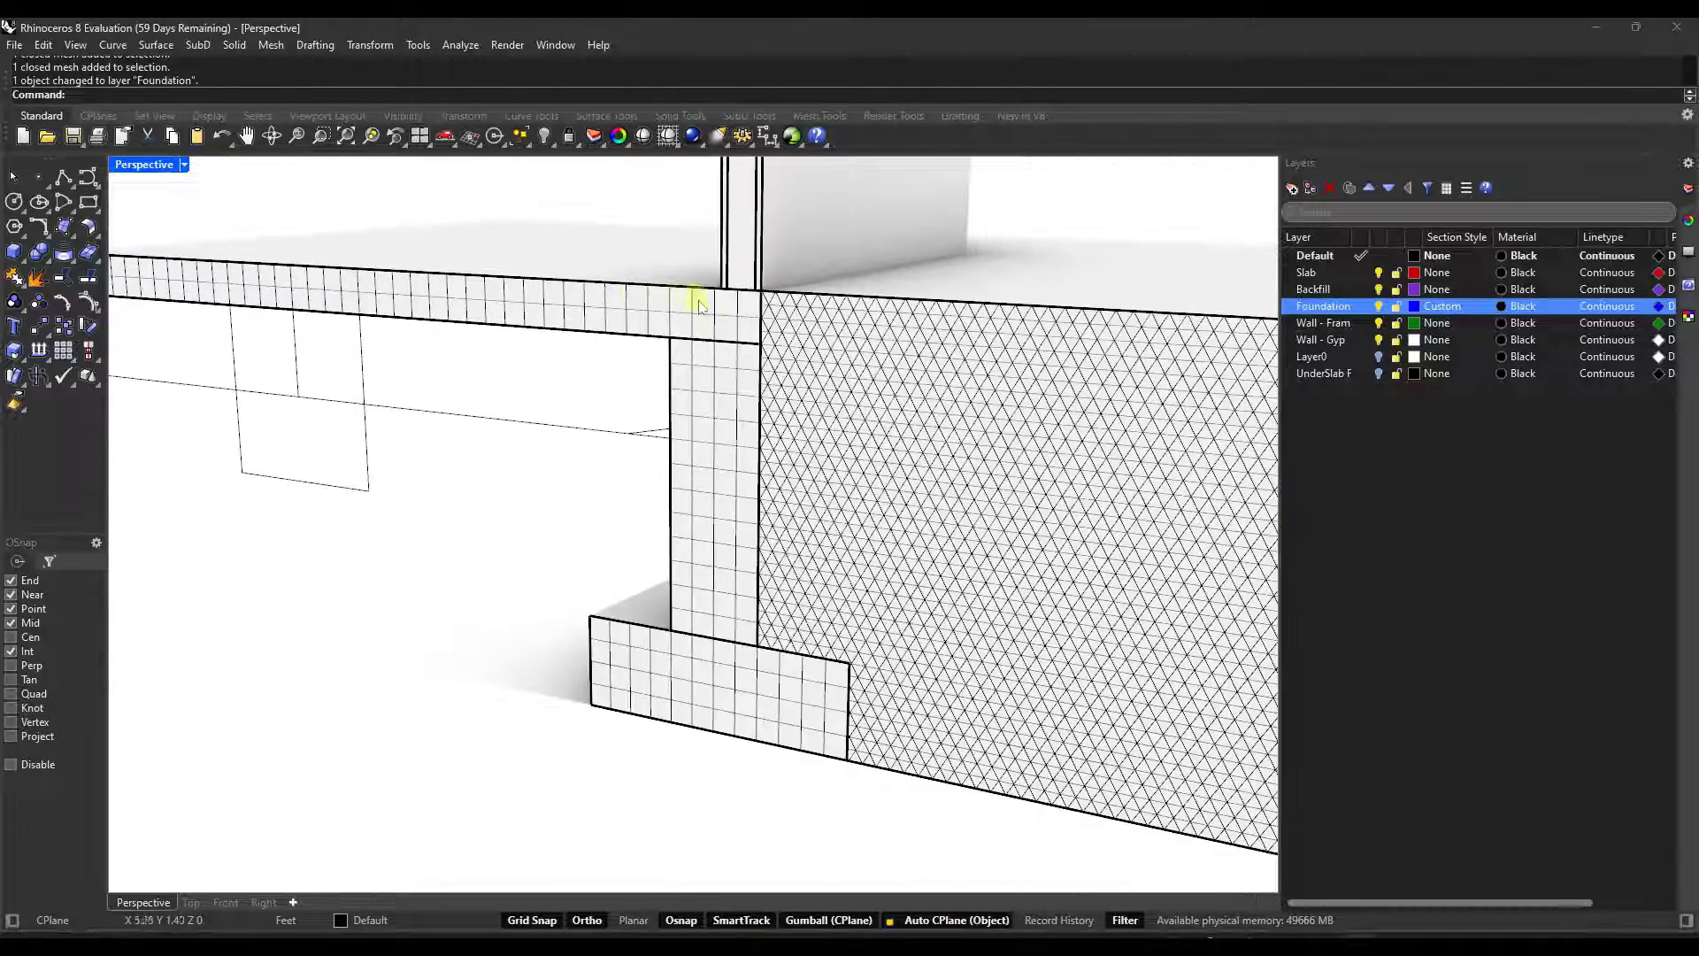
pyautogui.scroll(3, 709, 318)
pyautogui.scroll(-3, 702, 288)
pyautogui.scroll(3, 699, 302)
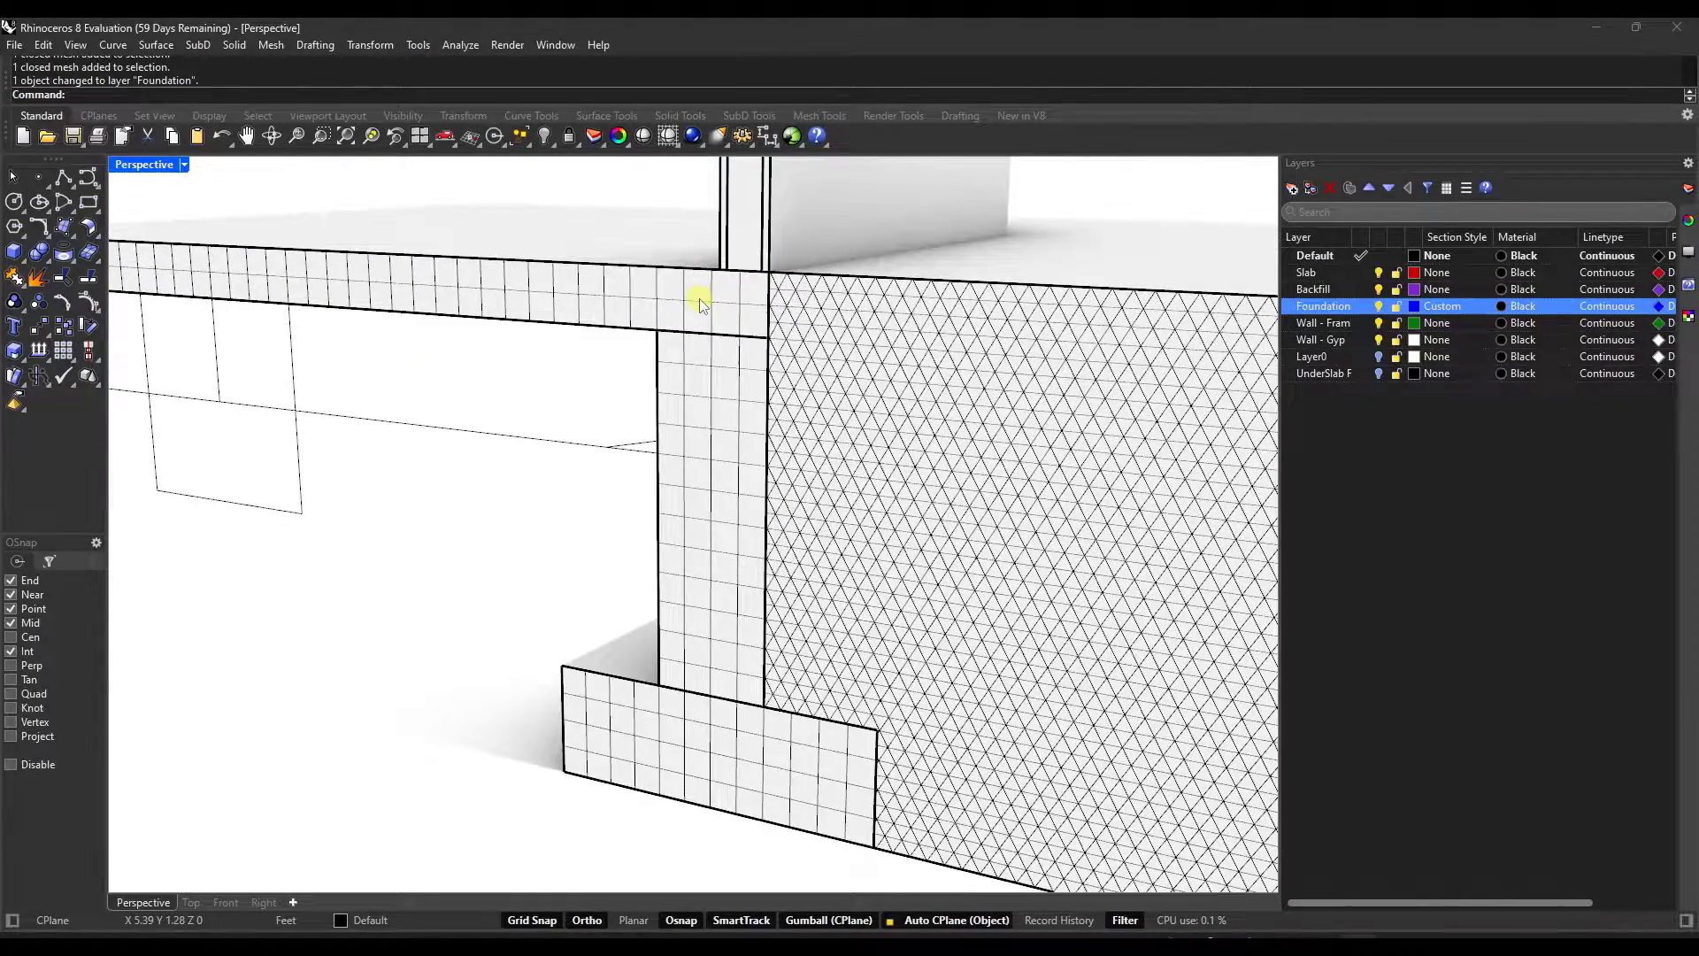
pyautogui.scroll(-3, 702, 292)
pyautogui.moveTo(812, 273); pyautogui.dragTo(742, 353, button='right')
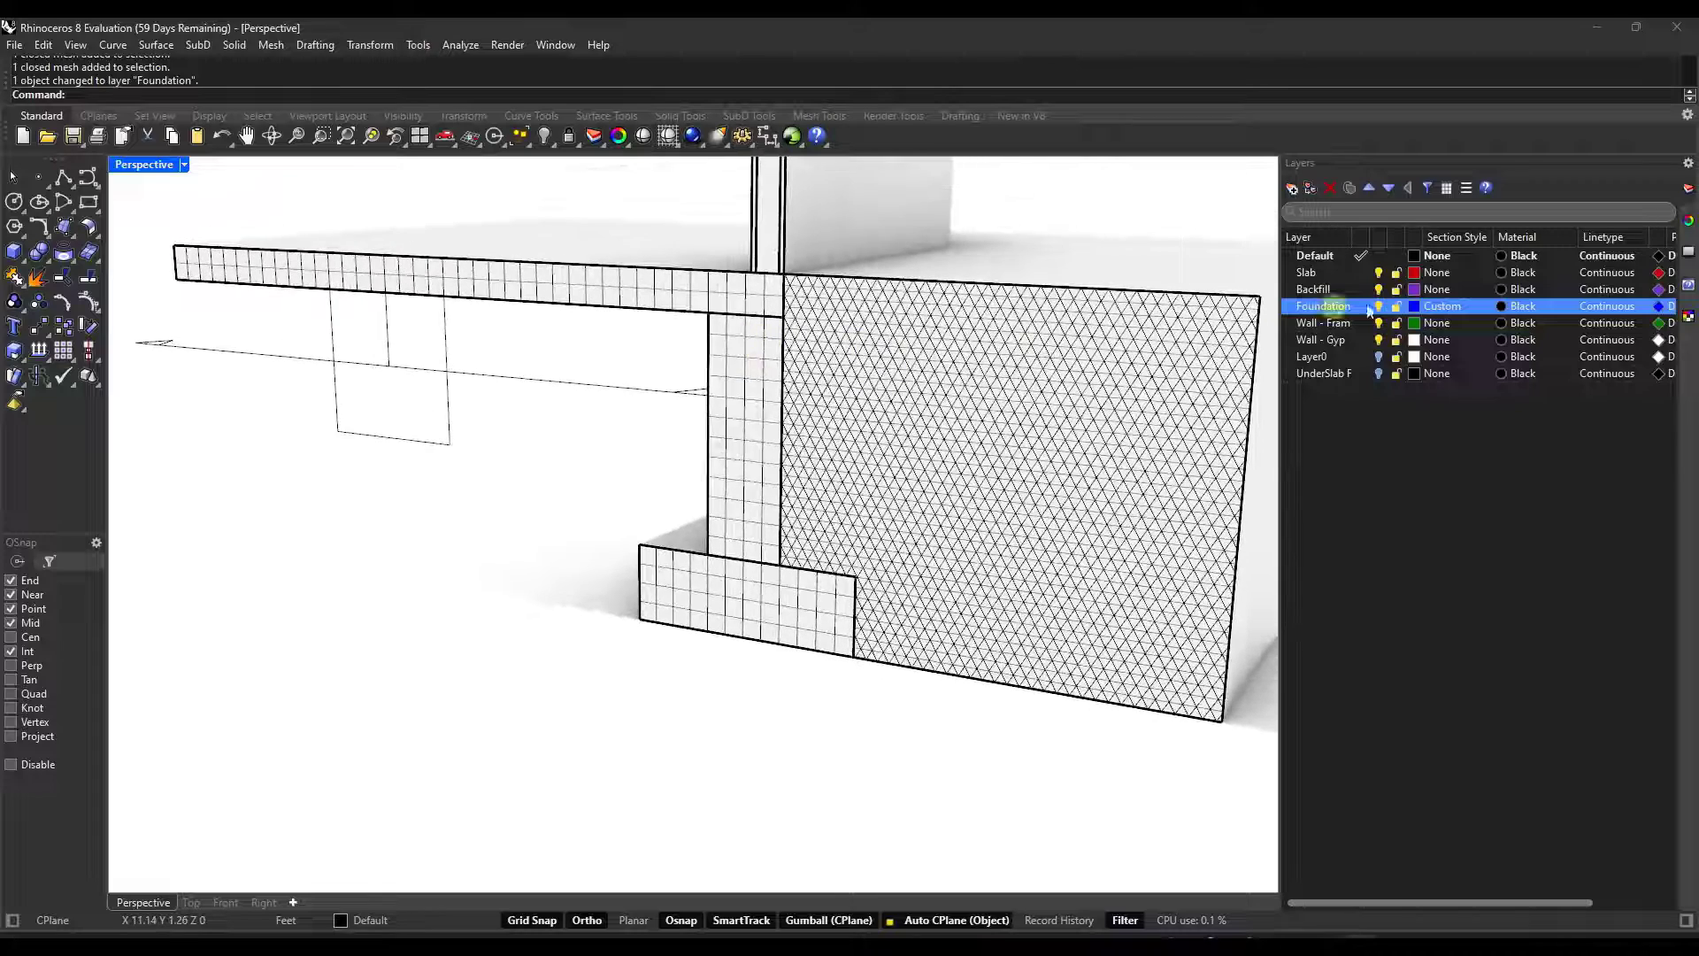
# Review the Foundation layer's section style pattern list and close it keeping Grid.
pyautogui.click(1442, 306)
pyautogui.click(1473, 353)
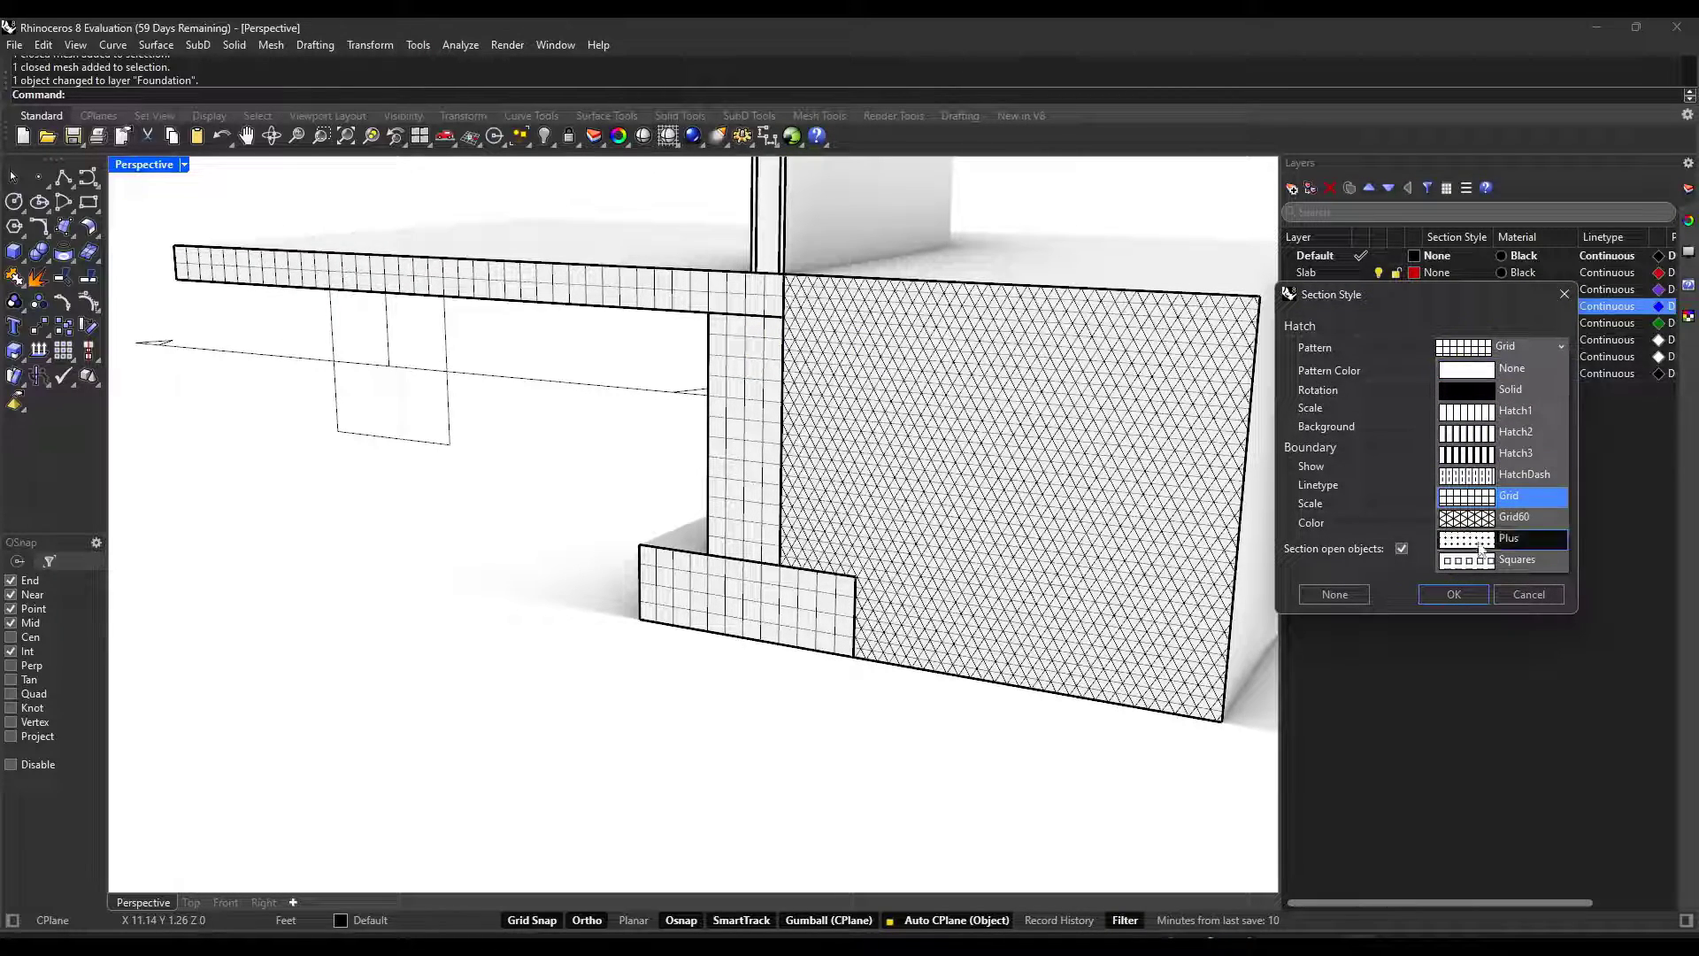
pyautogui.click(1471, 594)
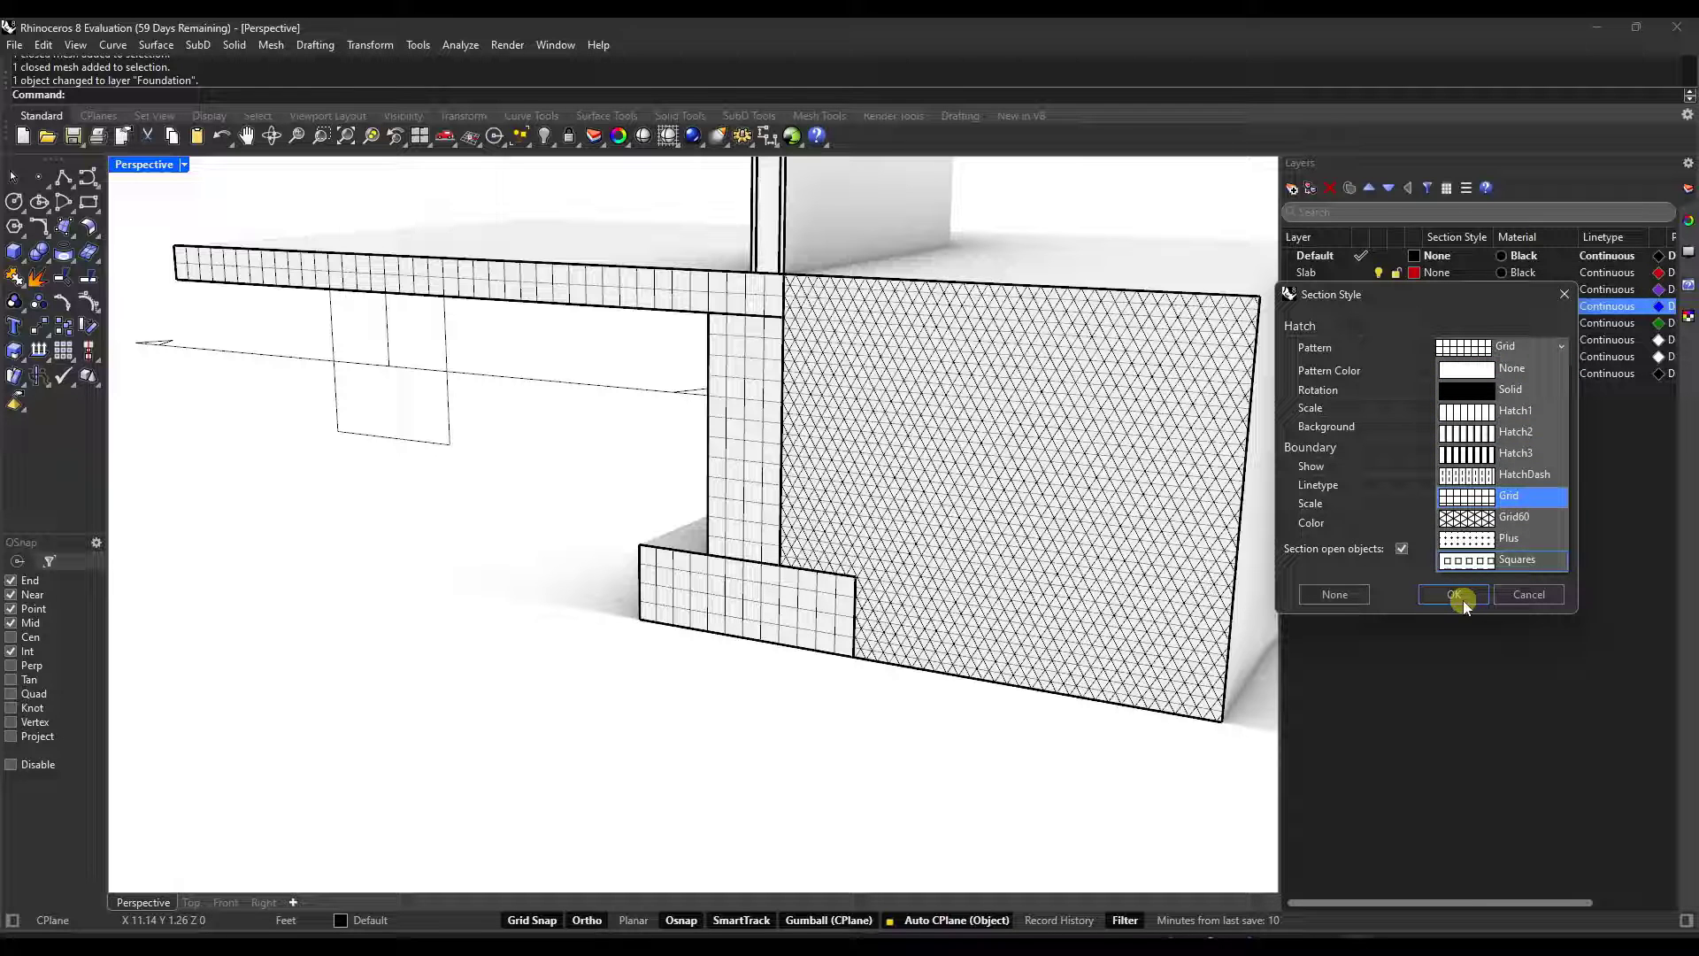
pyautogui.click(1521, 597)
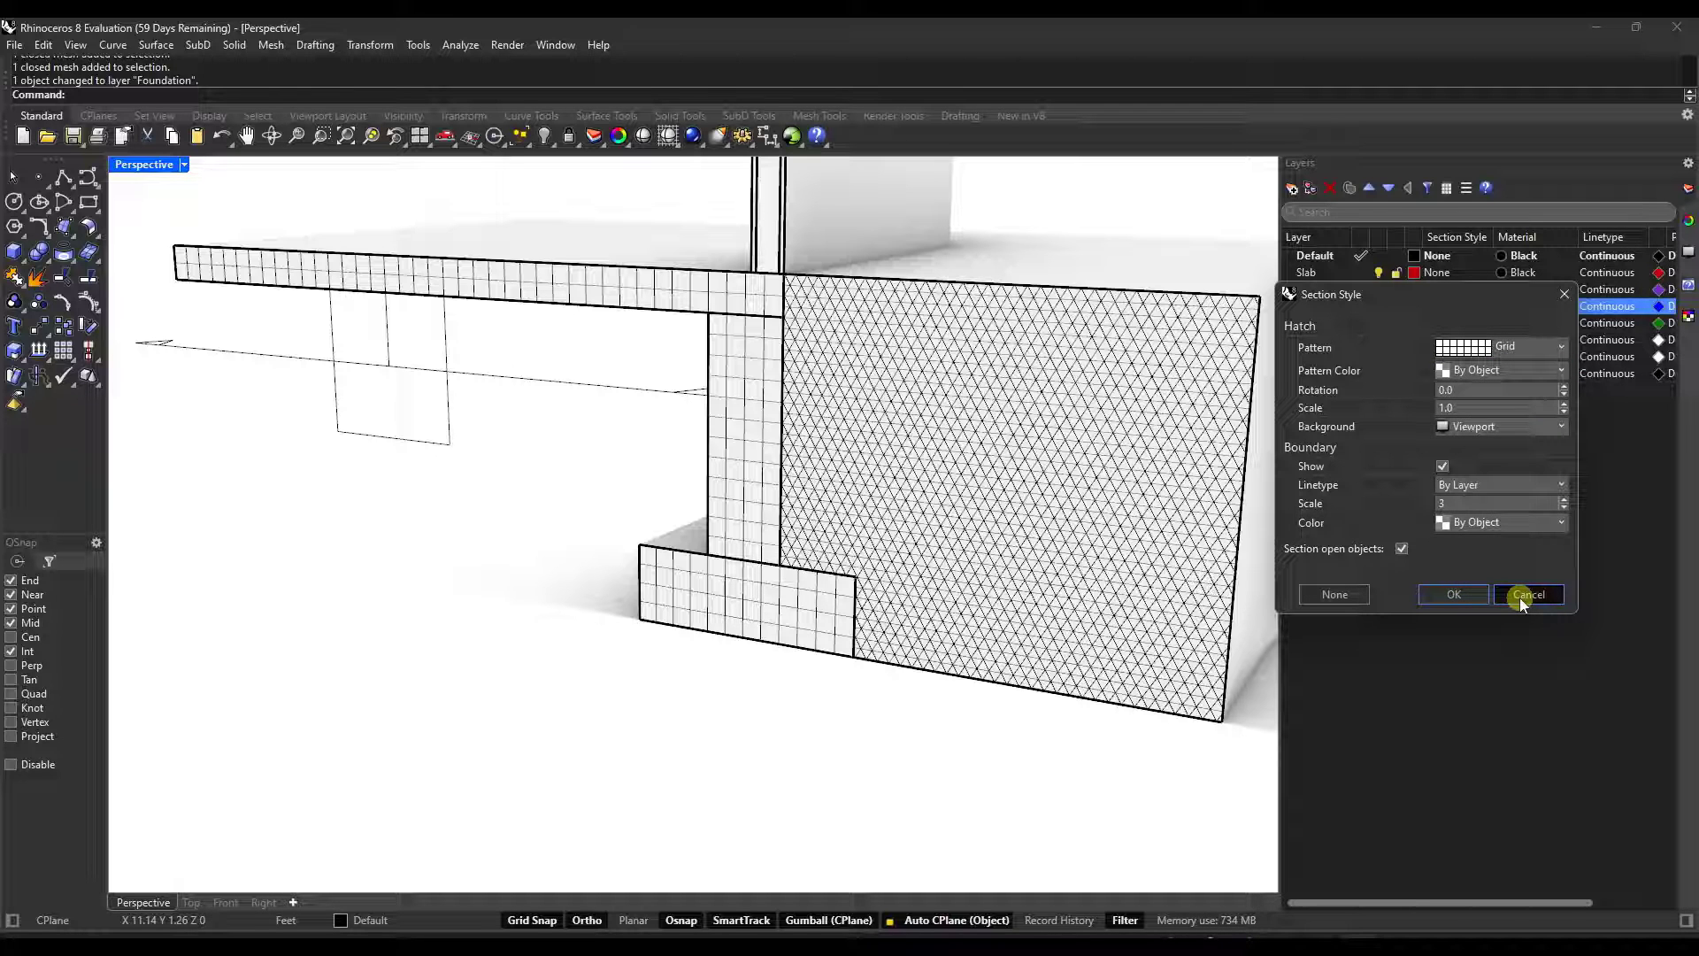
pyautogui.moveTo(731, 365); pyautogui.dragTo(888, 266, button='right')
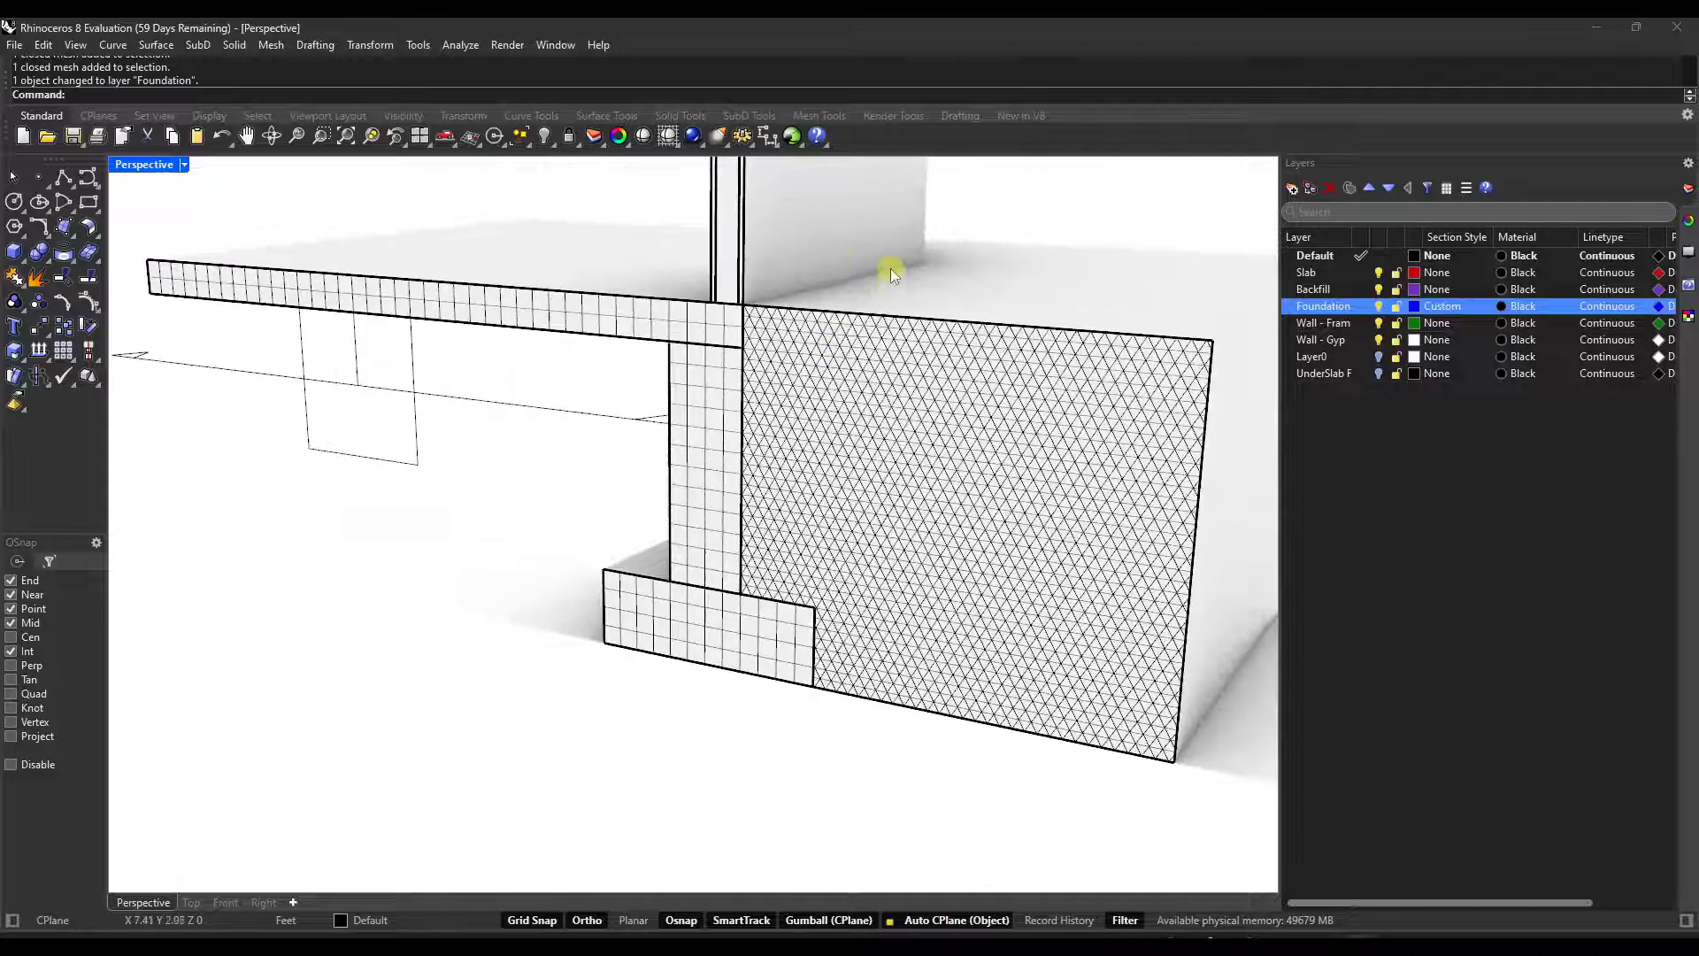
# Open the Document Properties and go to the Hatch pattern list.
pyautogui.click(14, 44)
pyautogui.click(142, 413)
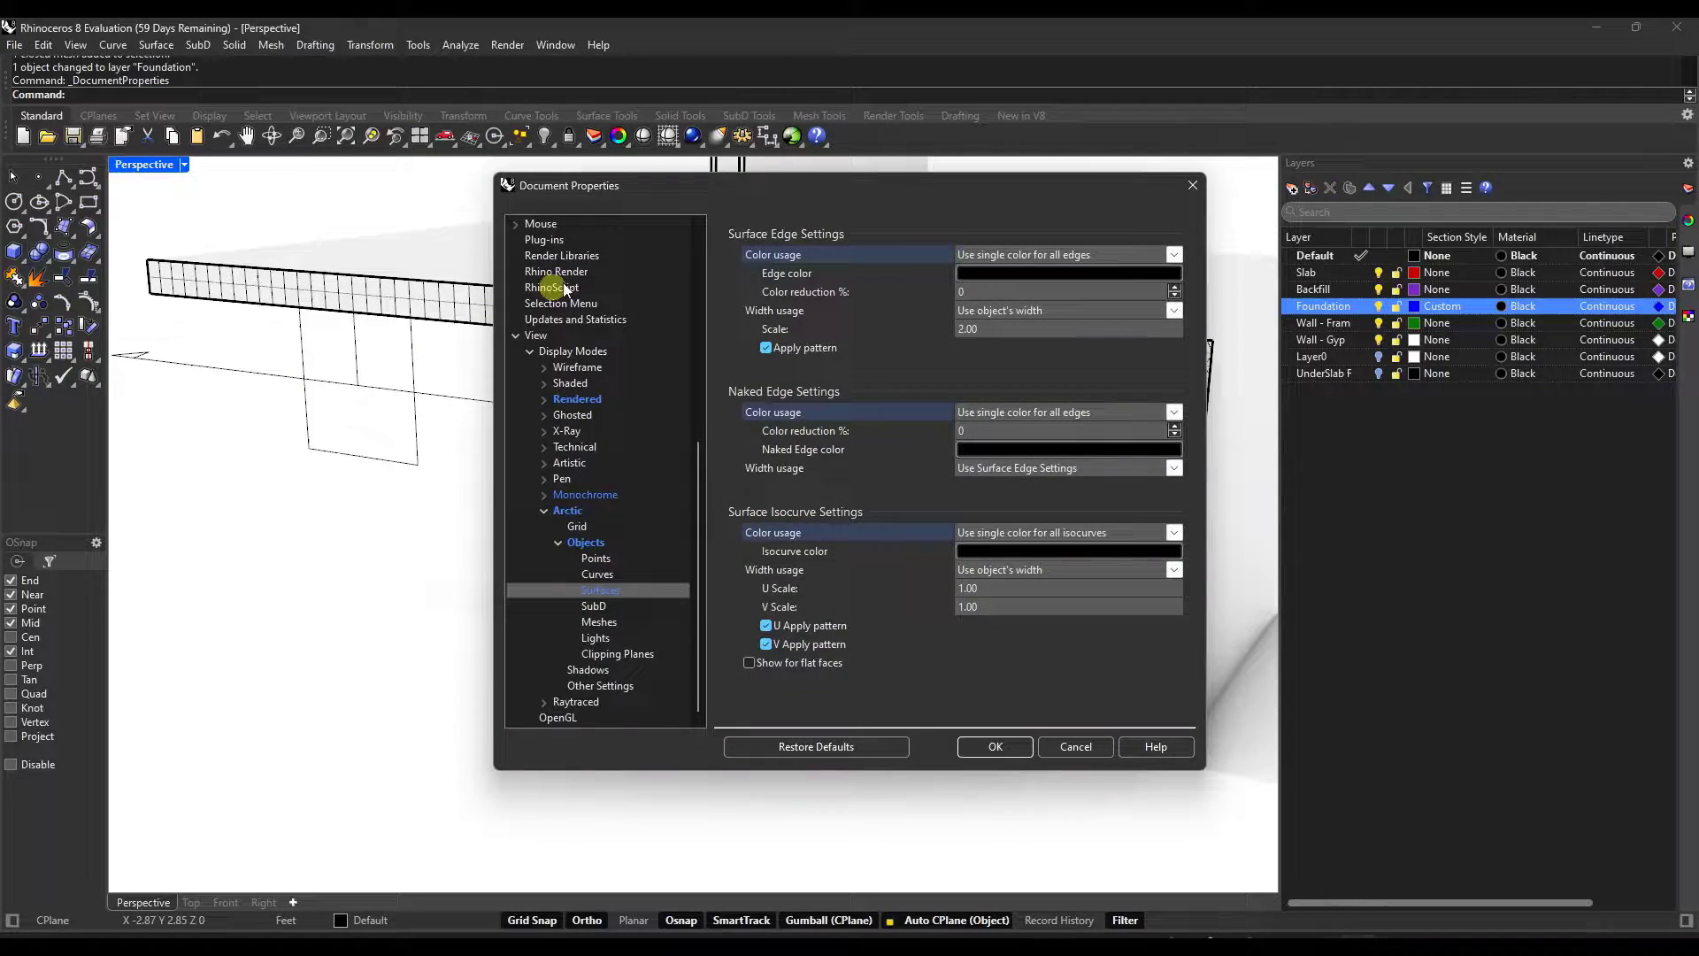
pyautogui.click(519, 337)
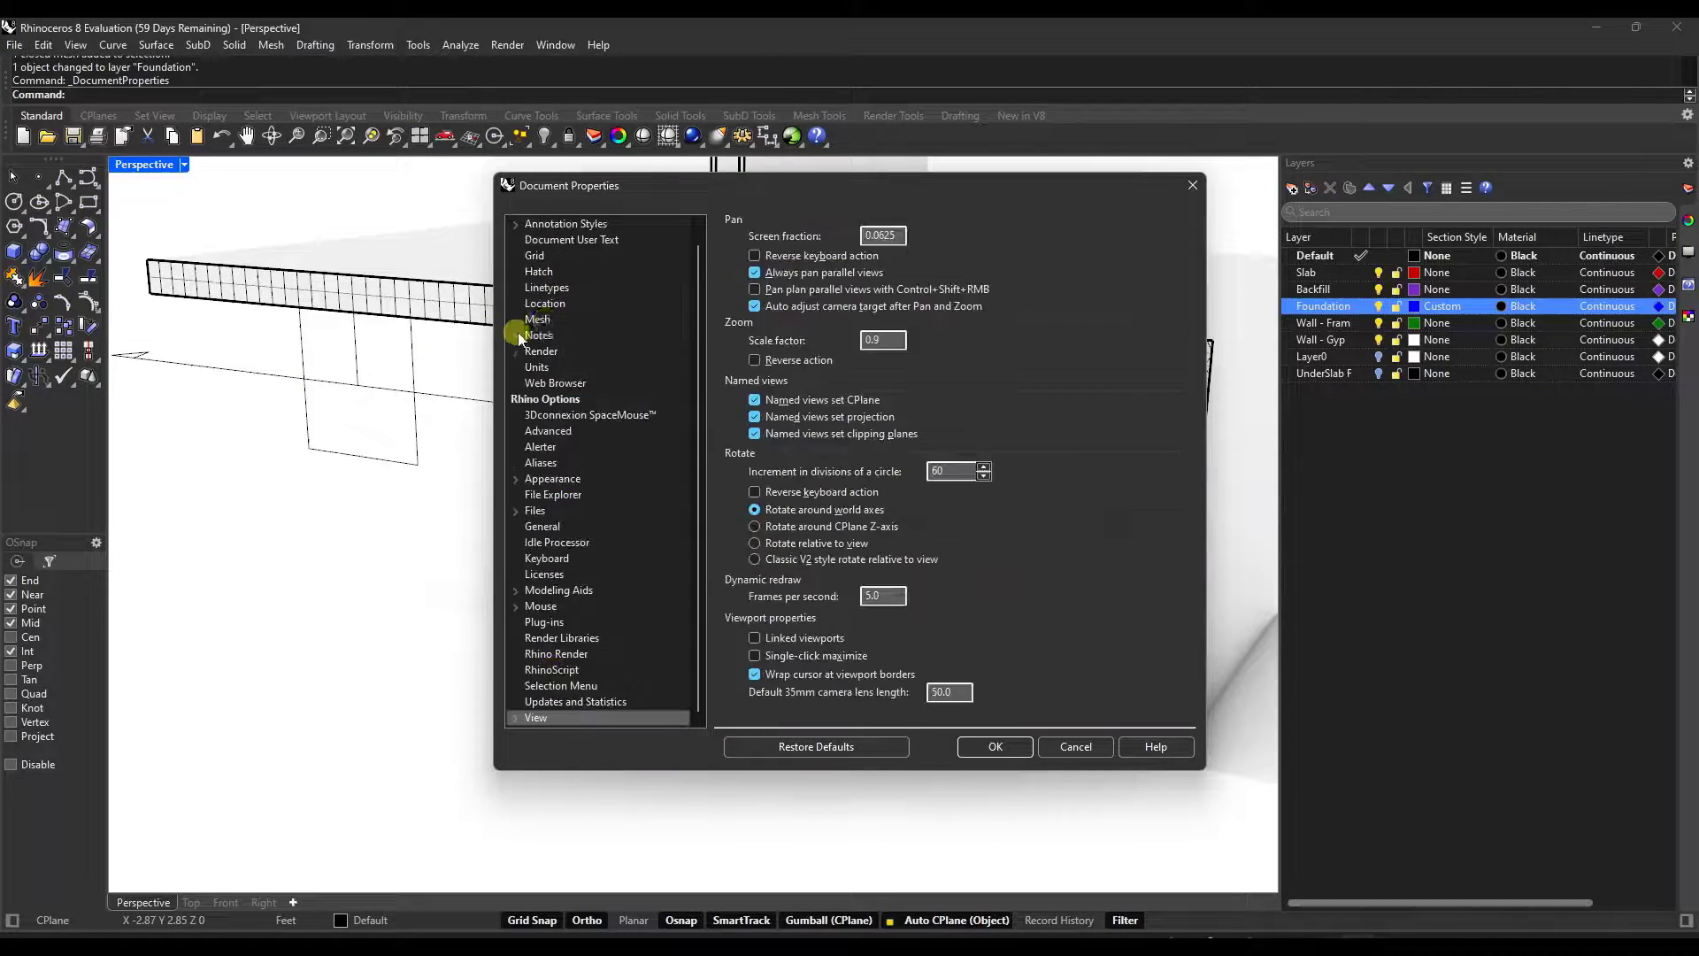
pyautogui.click(538, 271)
pyautogui.scroll(-3, 988, 394)
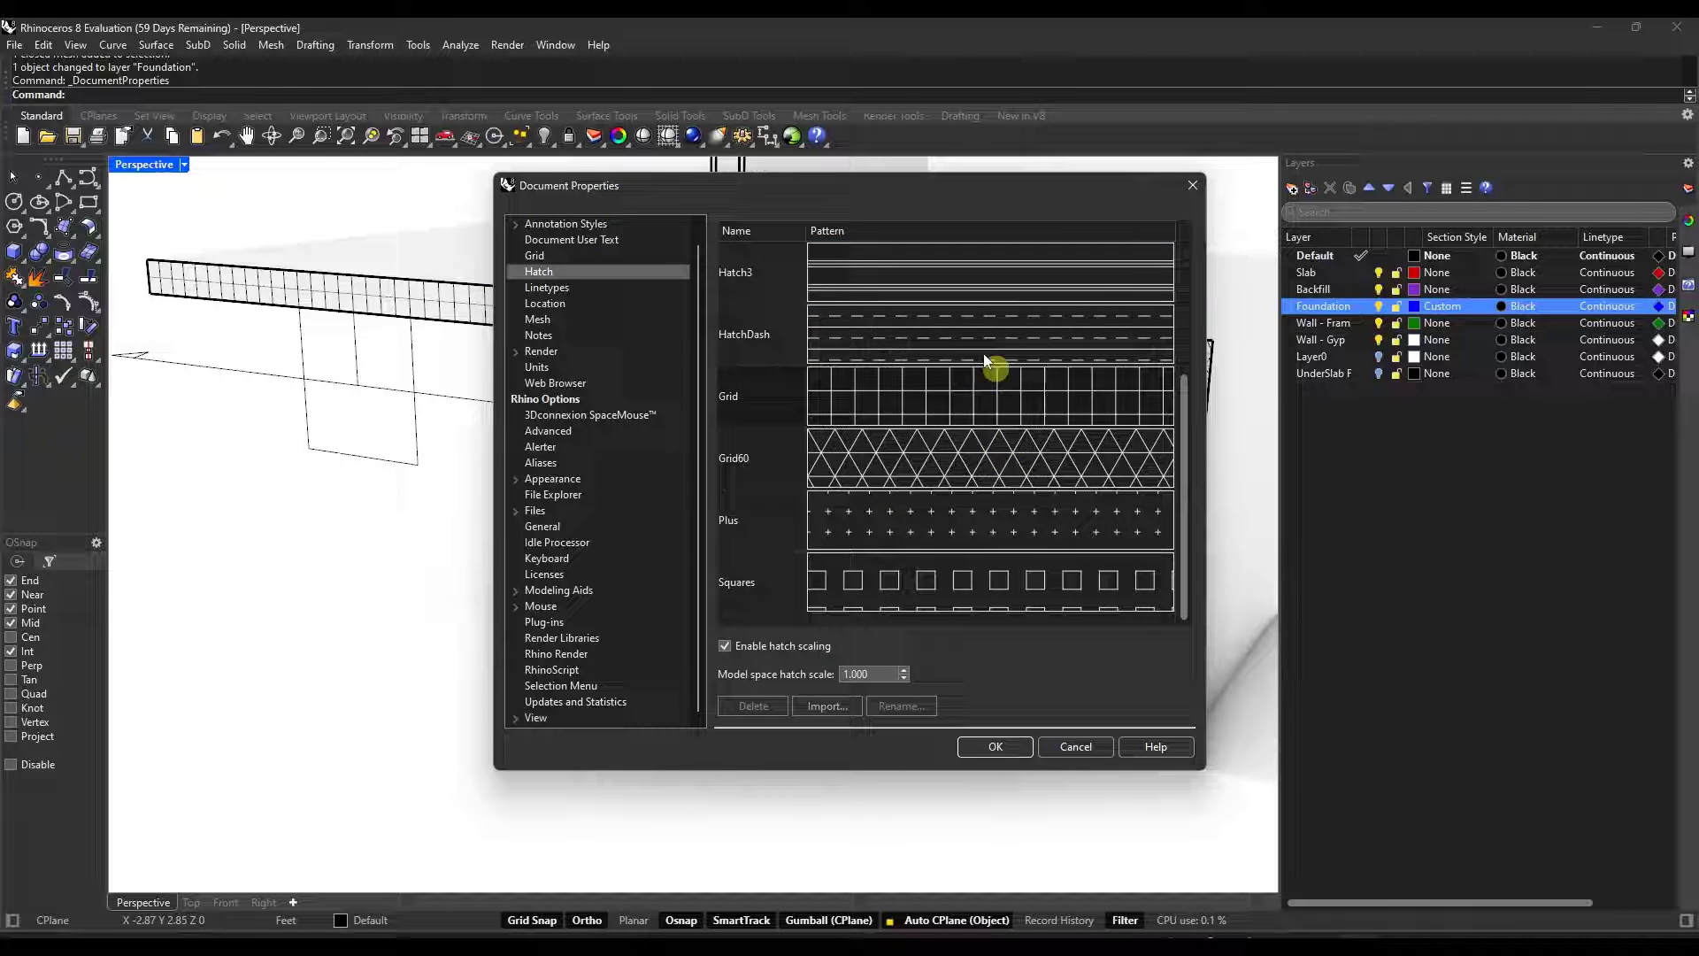
# Import the H1INSUN1 pattern from H1INSUN1.pat into the hatch list.
pyautogui.click(832, 706)
pyautogui.click(1274, 652)
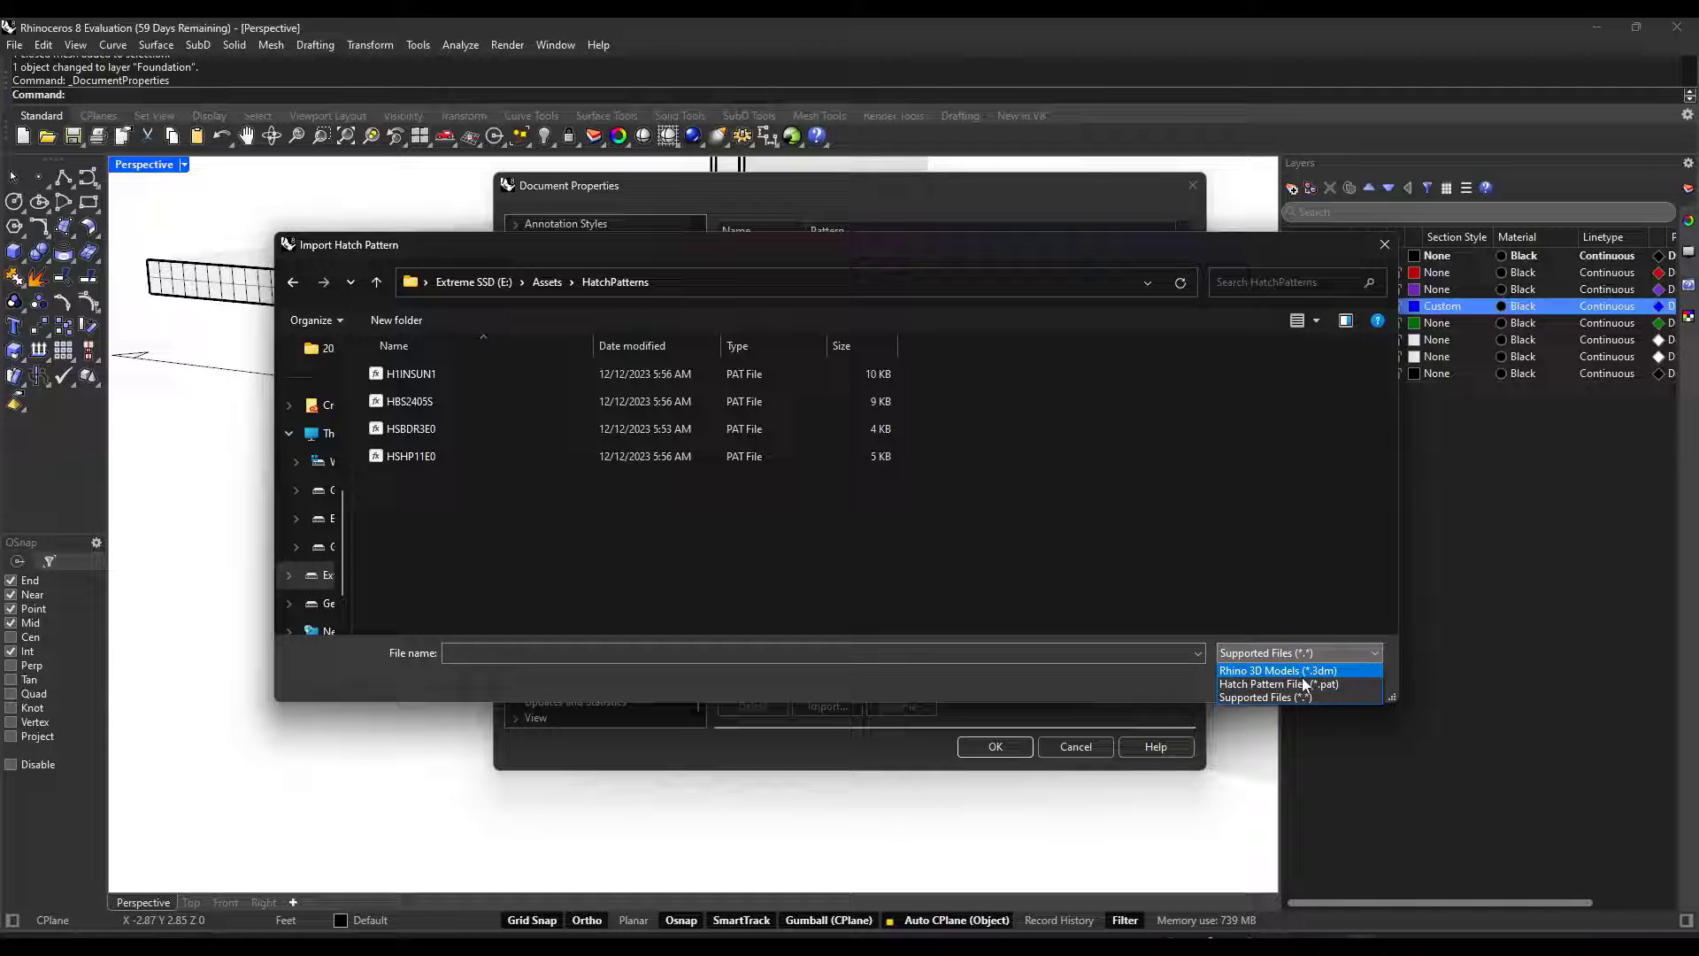
pyautogui.click(770, 467)
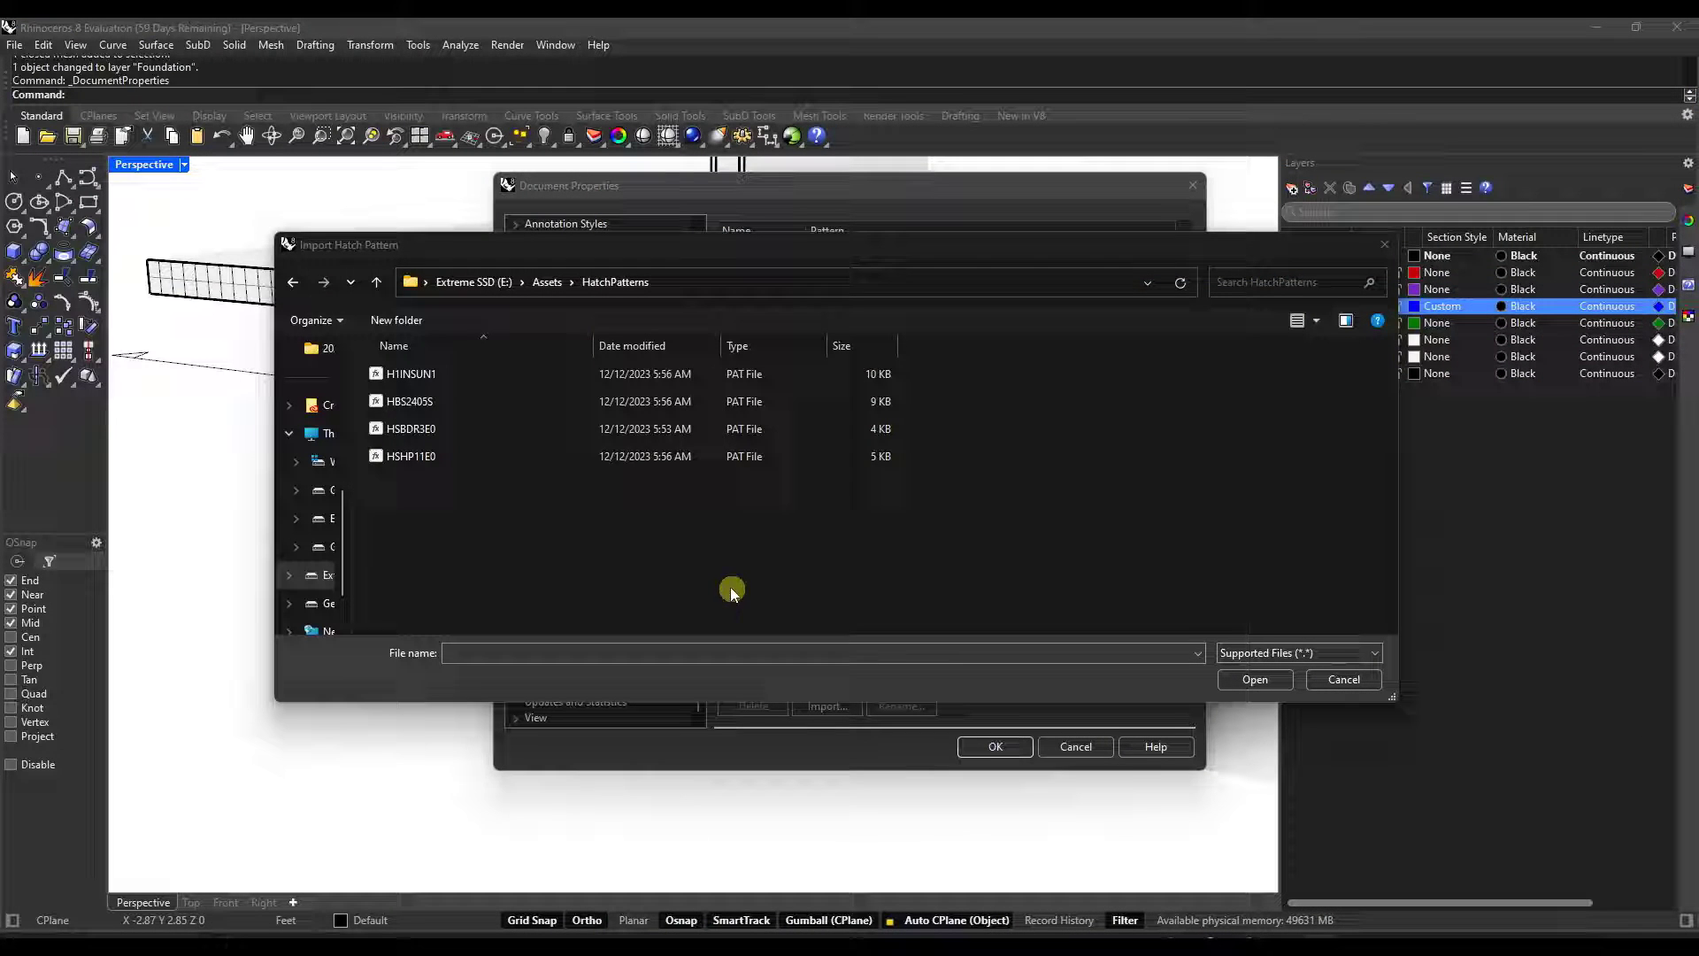
pyautogui.doubleClick(410, 376)
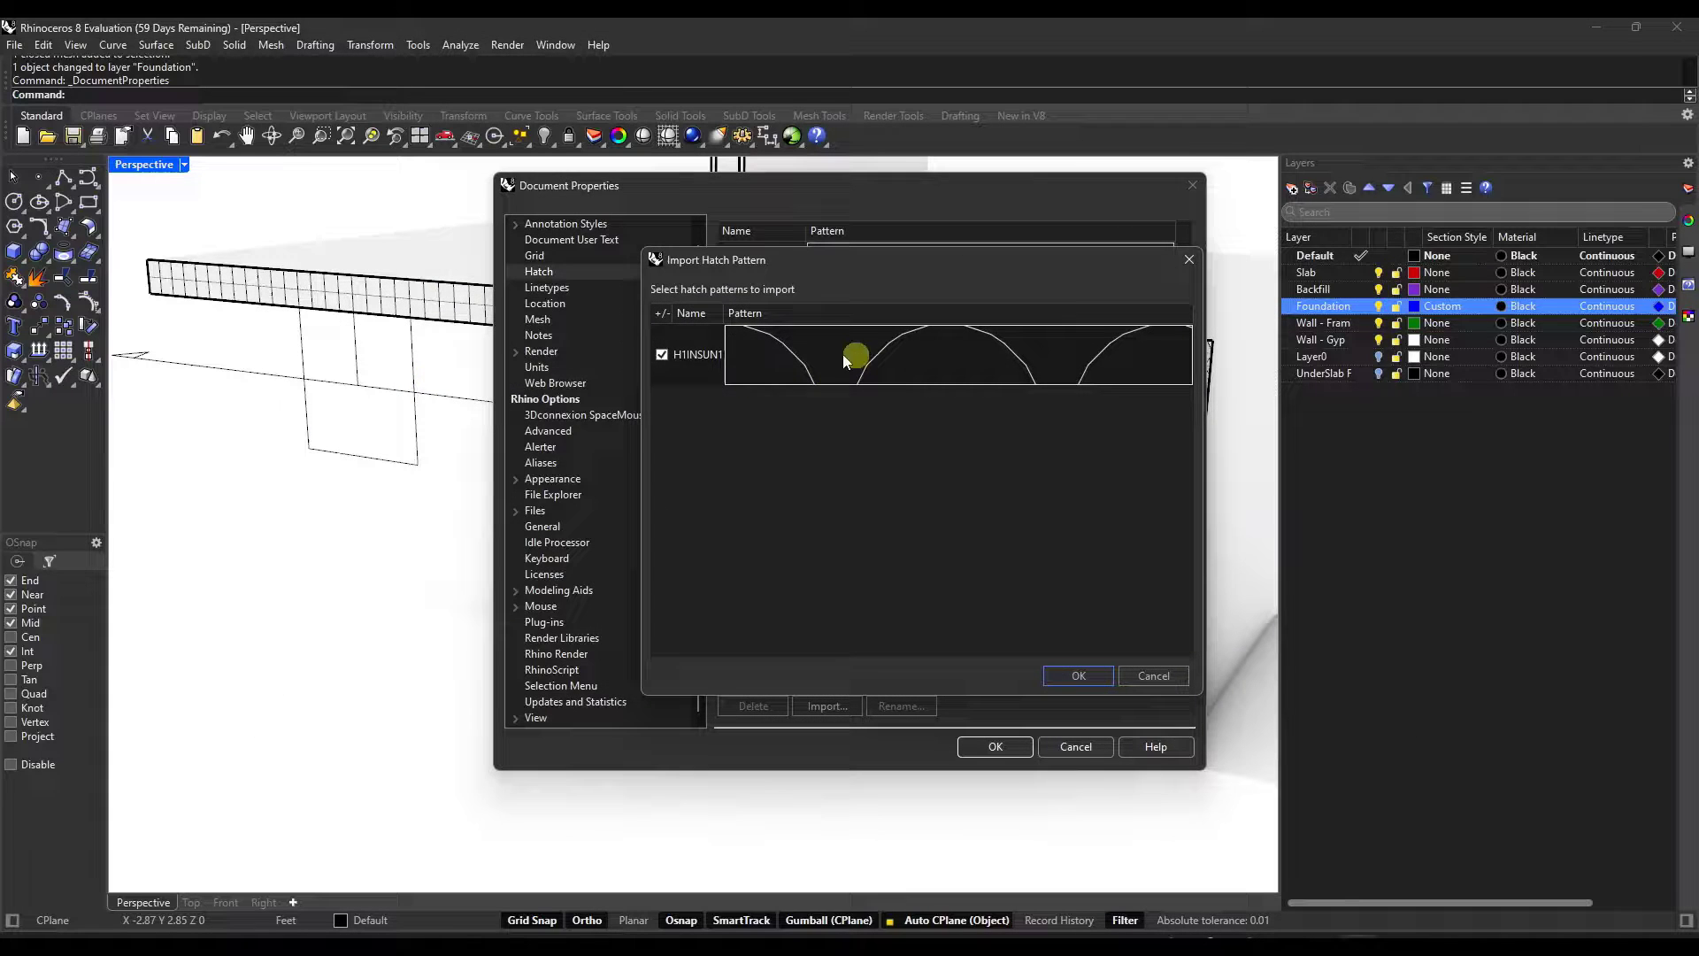
pyautogui.click(884, 359)
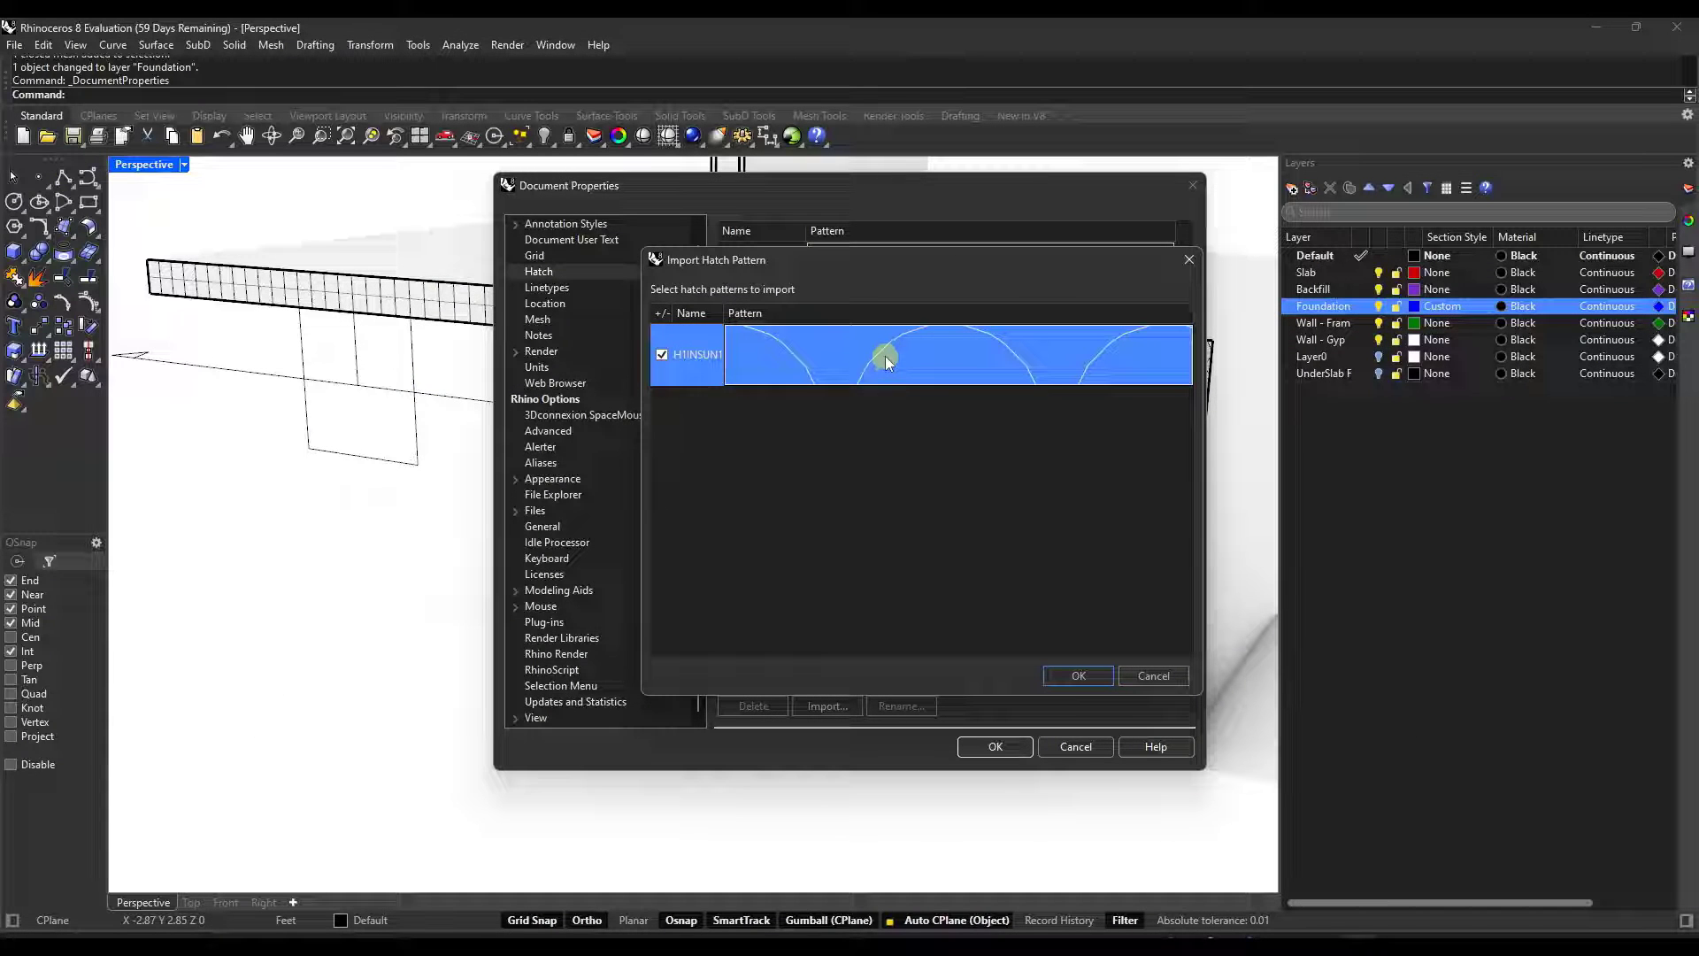
pyautogui.click(1073, 674)
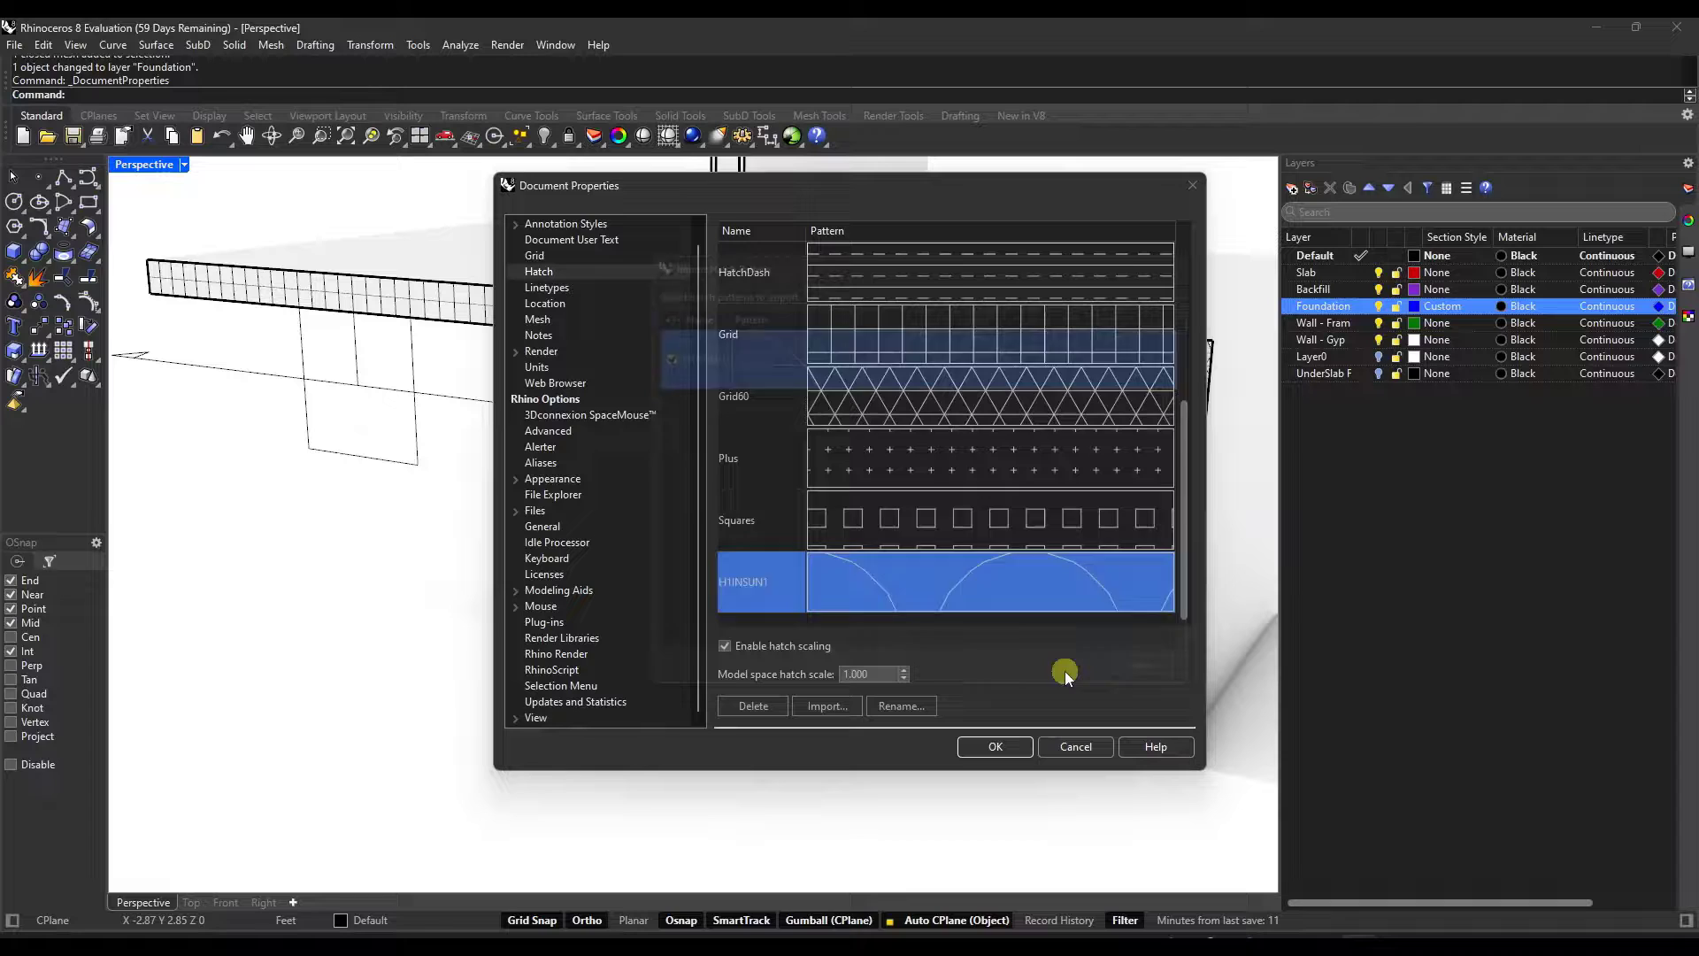
pyautogui.click(881, 580)
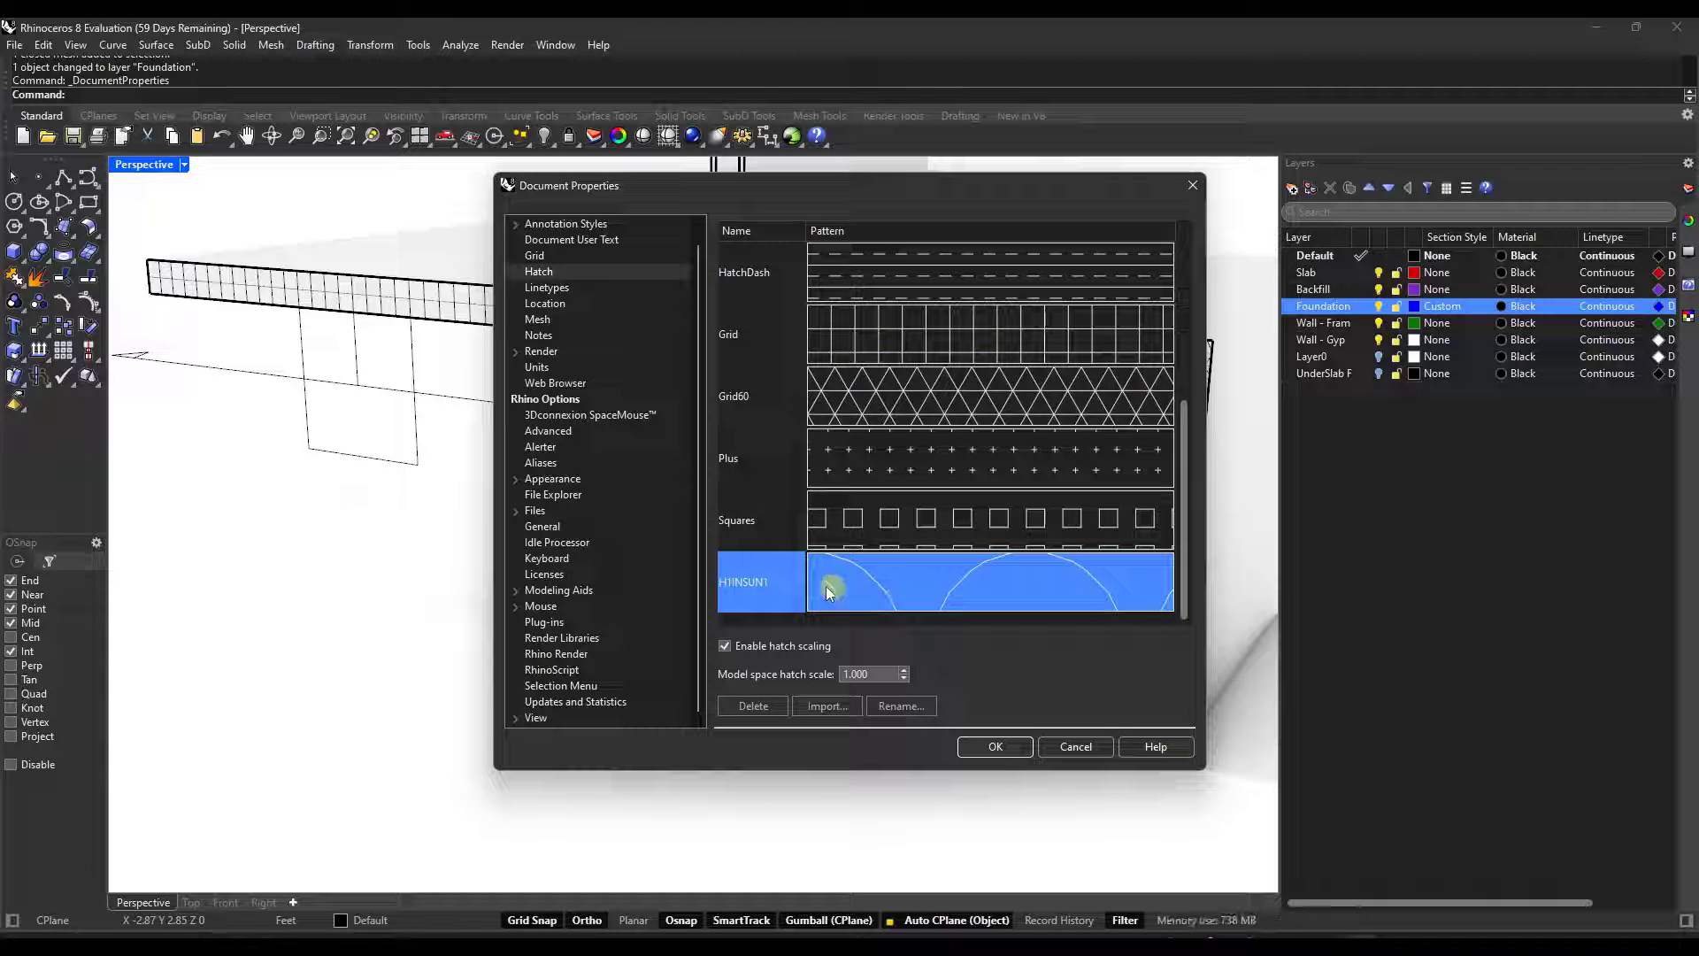
# Import the HBS2405S, HSBDR3E0 and HSHP11E0 pattern files together and confirm.
pyautogui.click(833, 708)
pyautogui.click(395, 403)
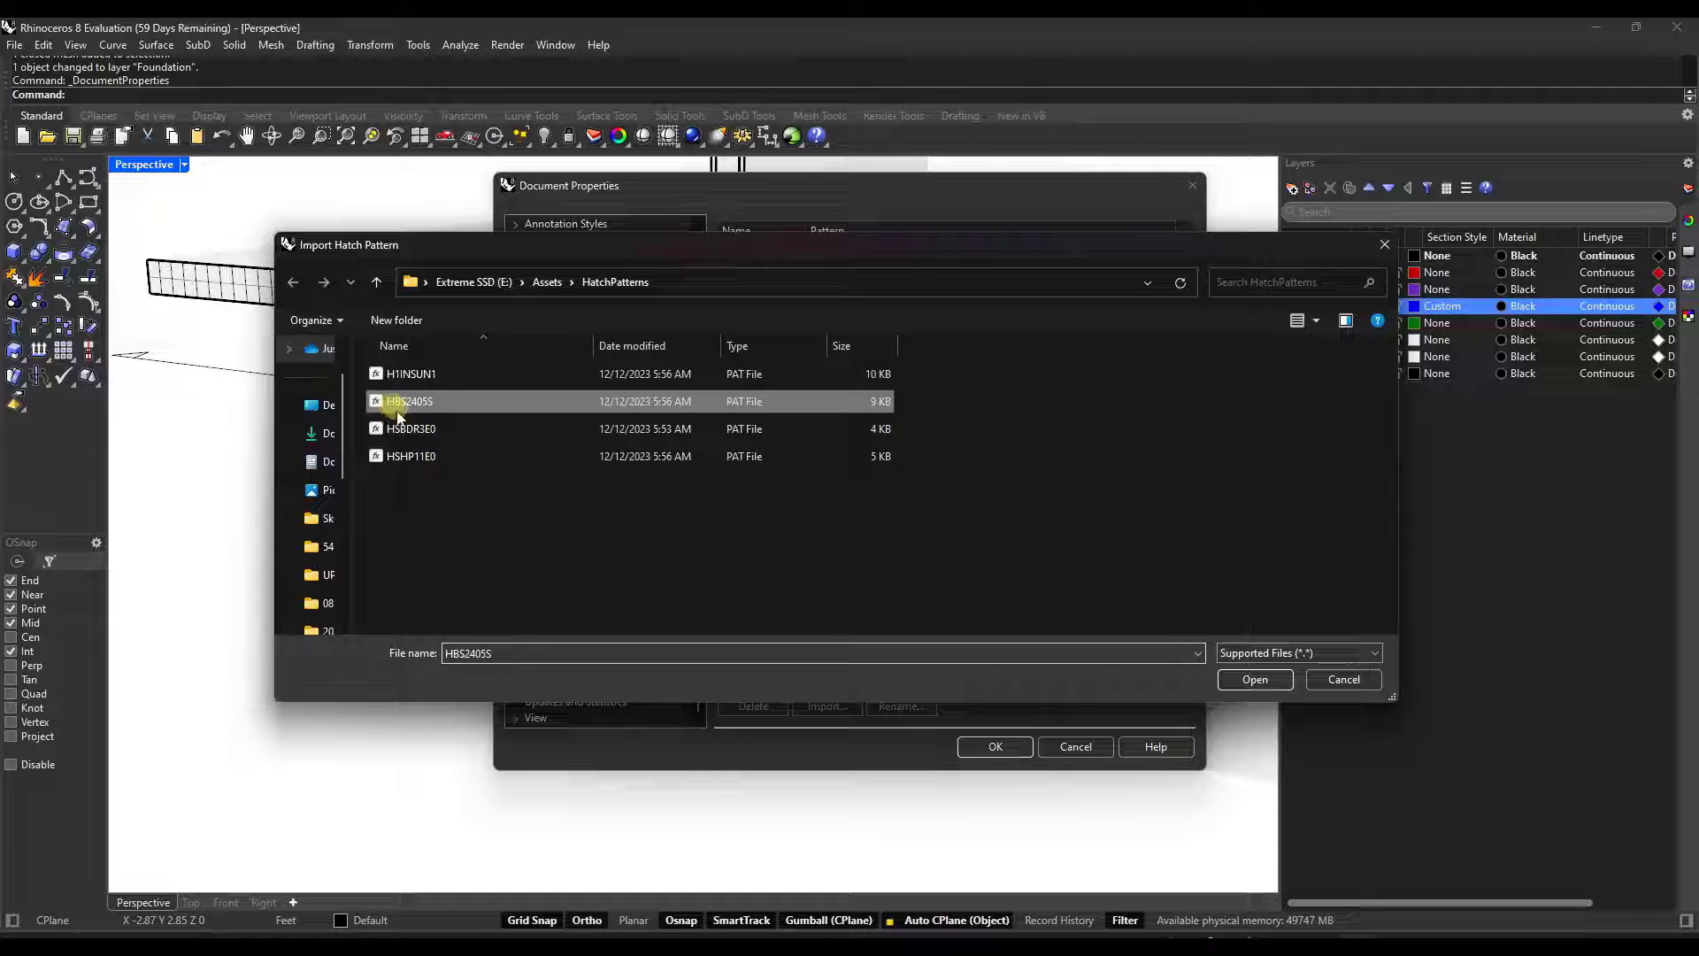
pyautogui.keyDown('shift'); pyautogui.click(409, 458); pyautogui.keyUp('shift')
pyautogui.click(1249, 679)
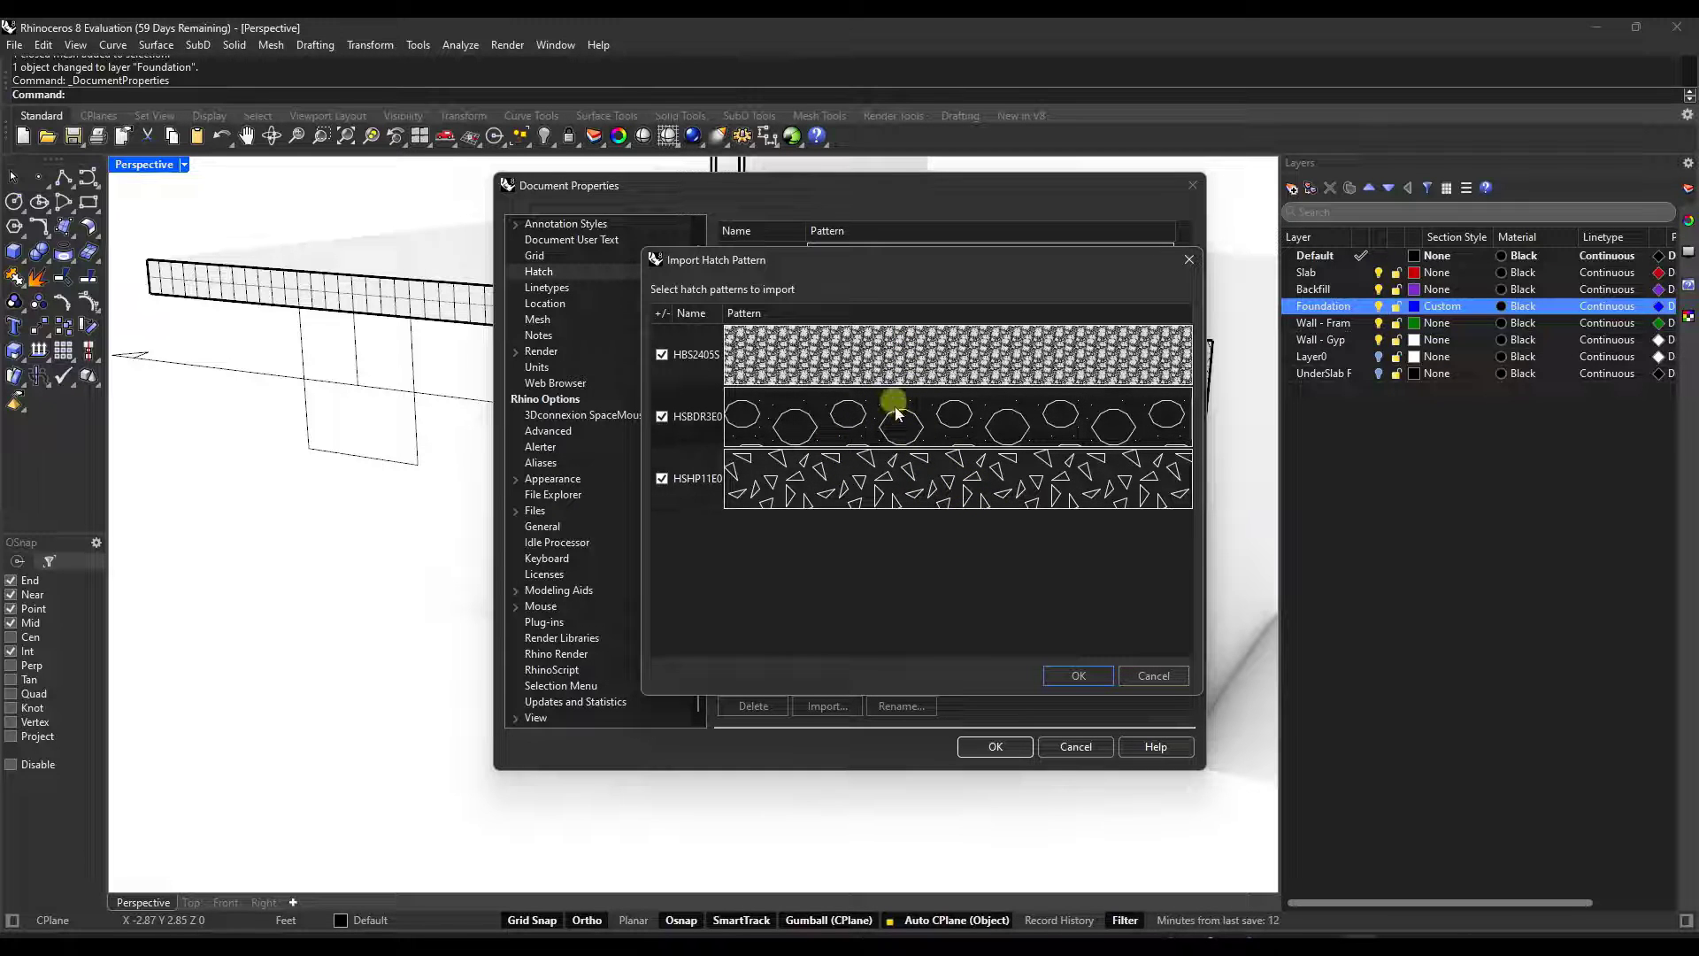
pyautogui.click(1076, 674)
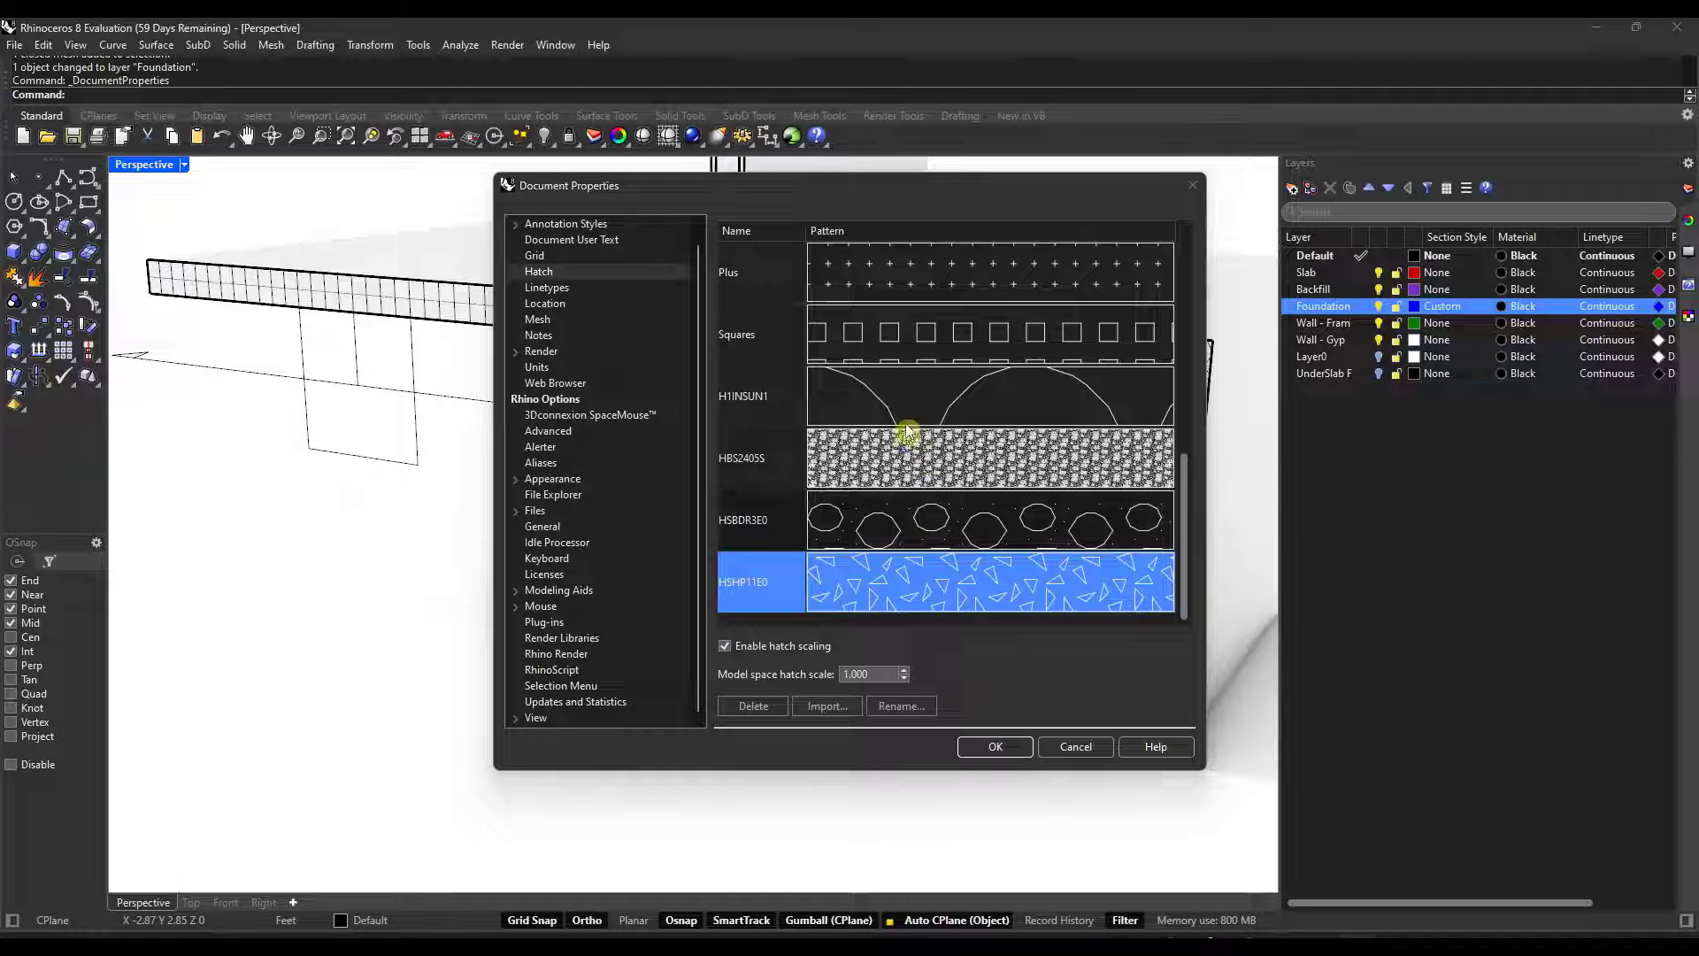
# Close Document Properties keeping the new patterns, and move the slab back onto the Slab layer.
pyautogui.click(992, 747)
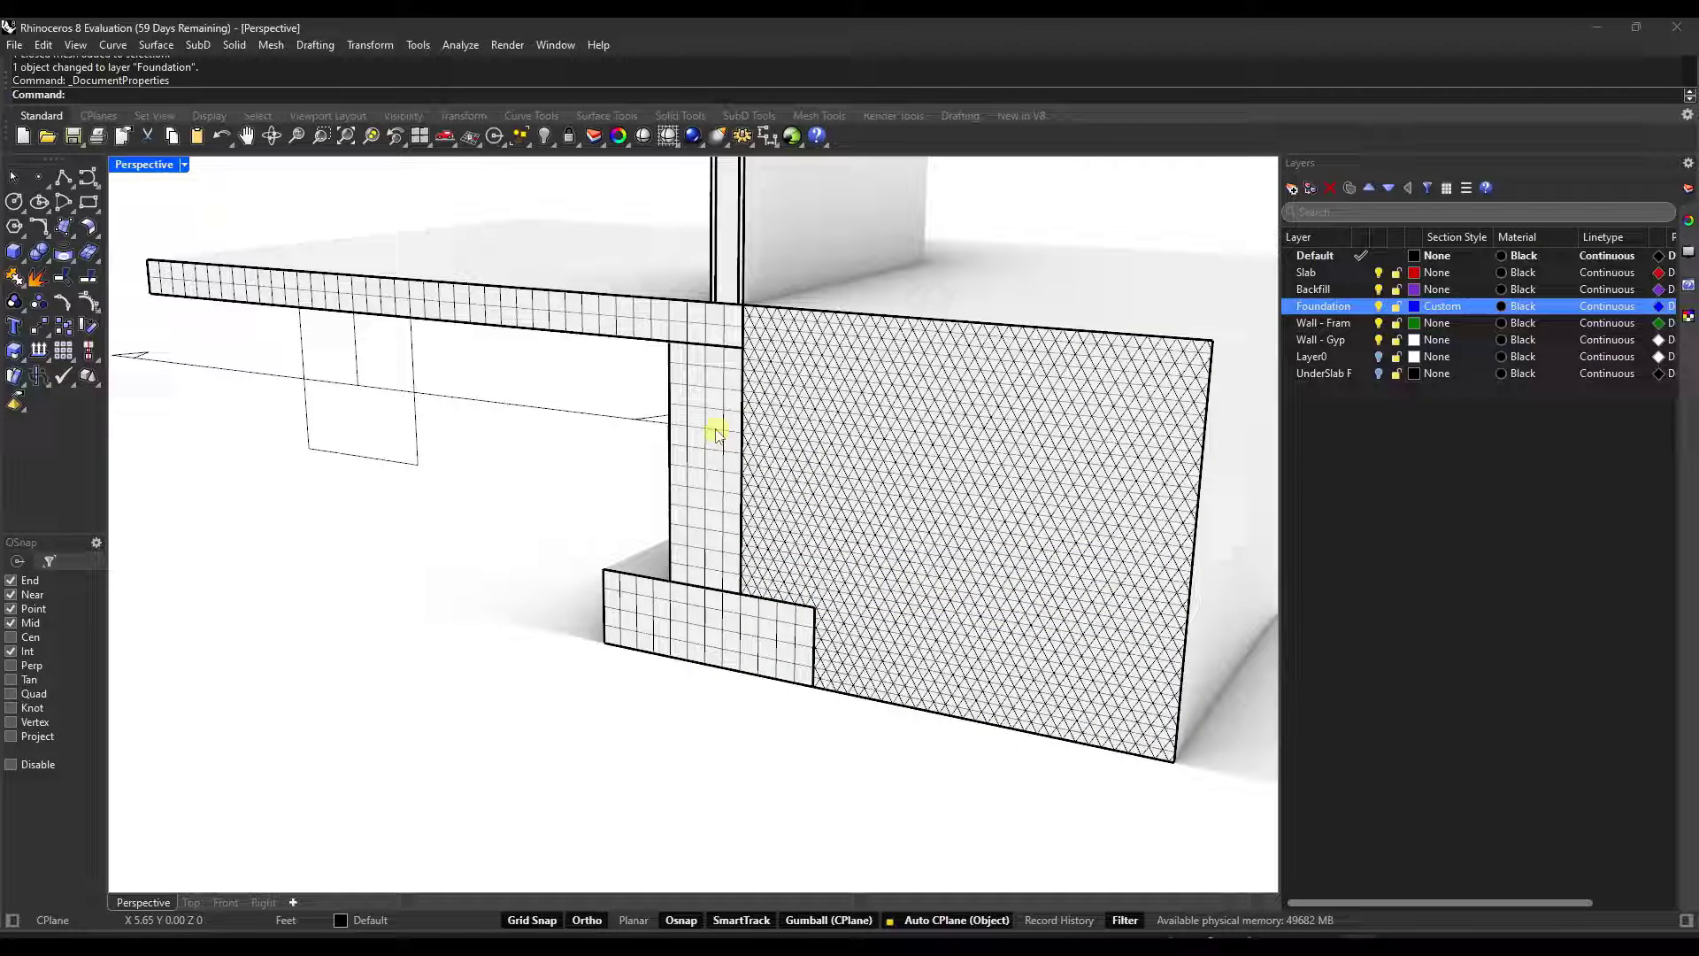
pyautogui.click(671, 328)
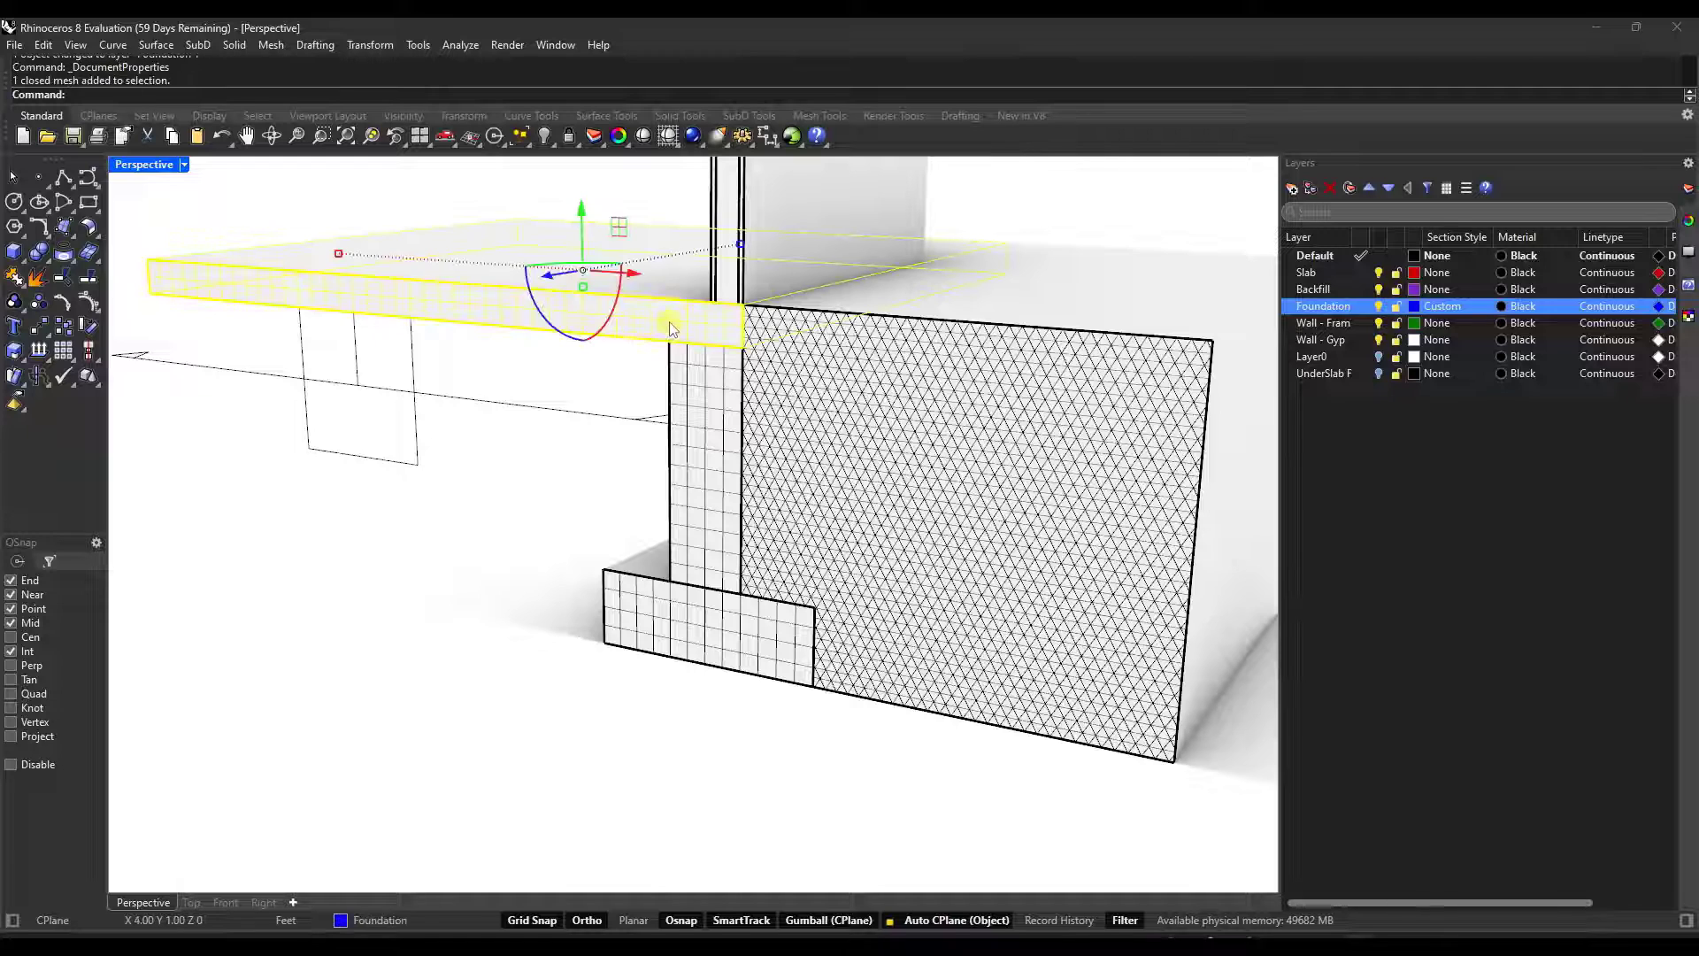
pyautogui.rightClick(1308, 273)
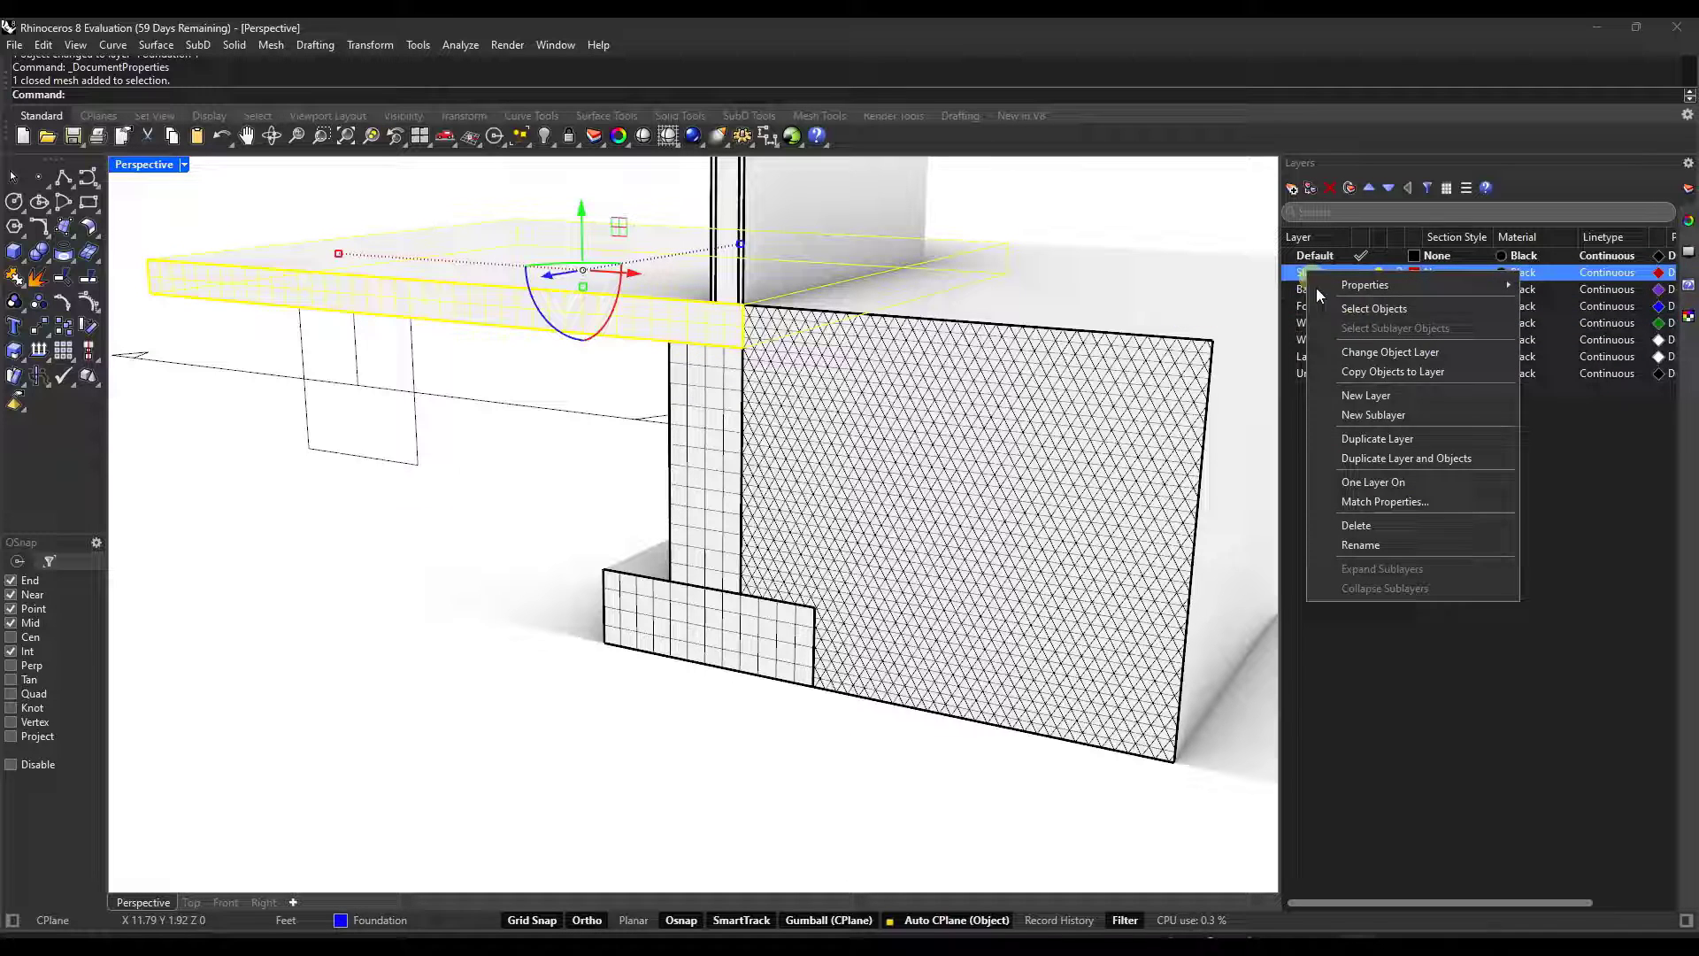
pyautogui.click(1371, 352)
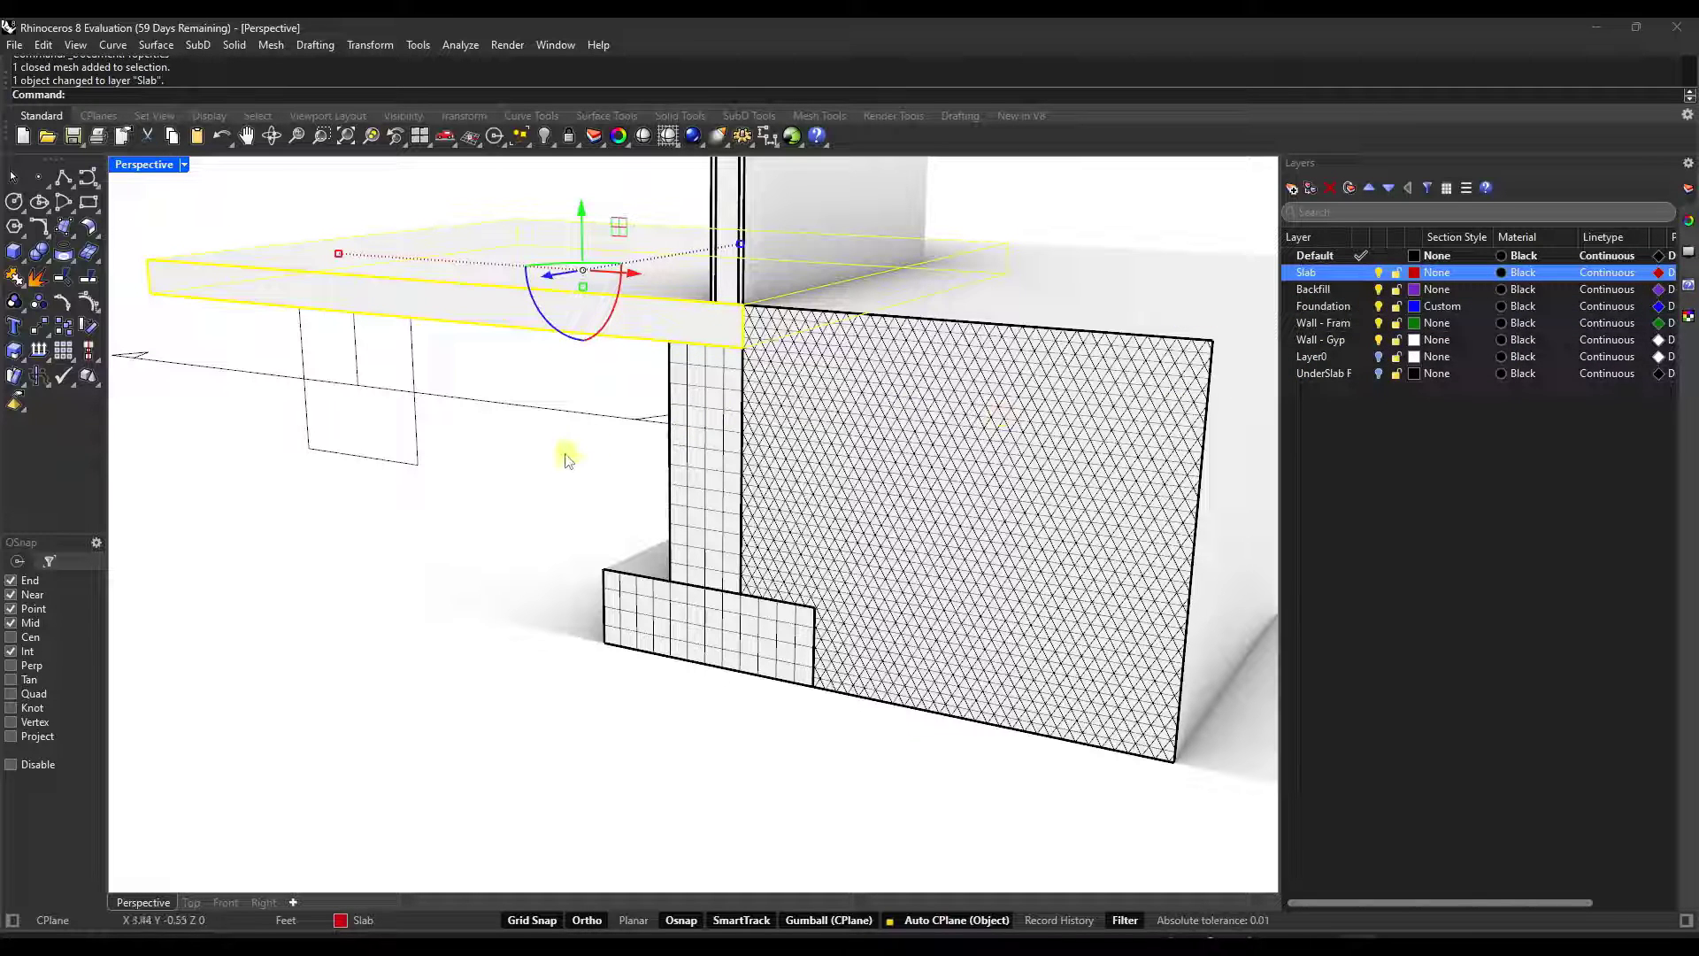
pyautogui.click(700, 498)
pyautogui.click(580, 516)
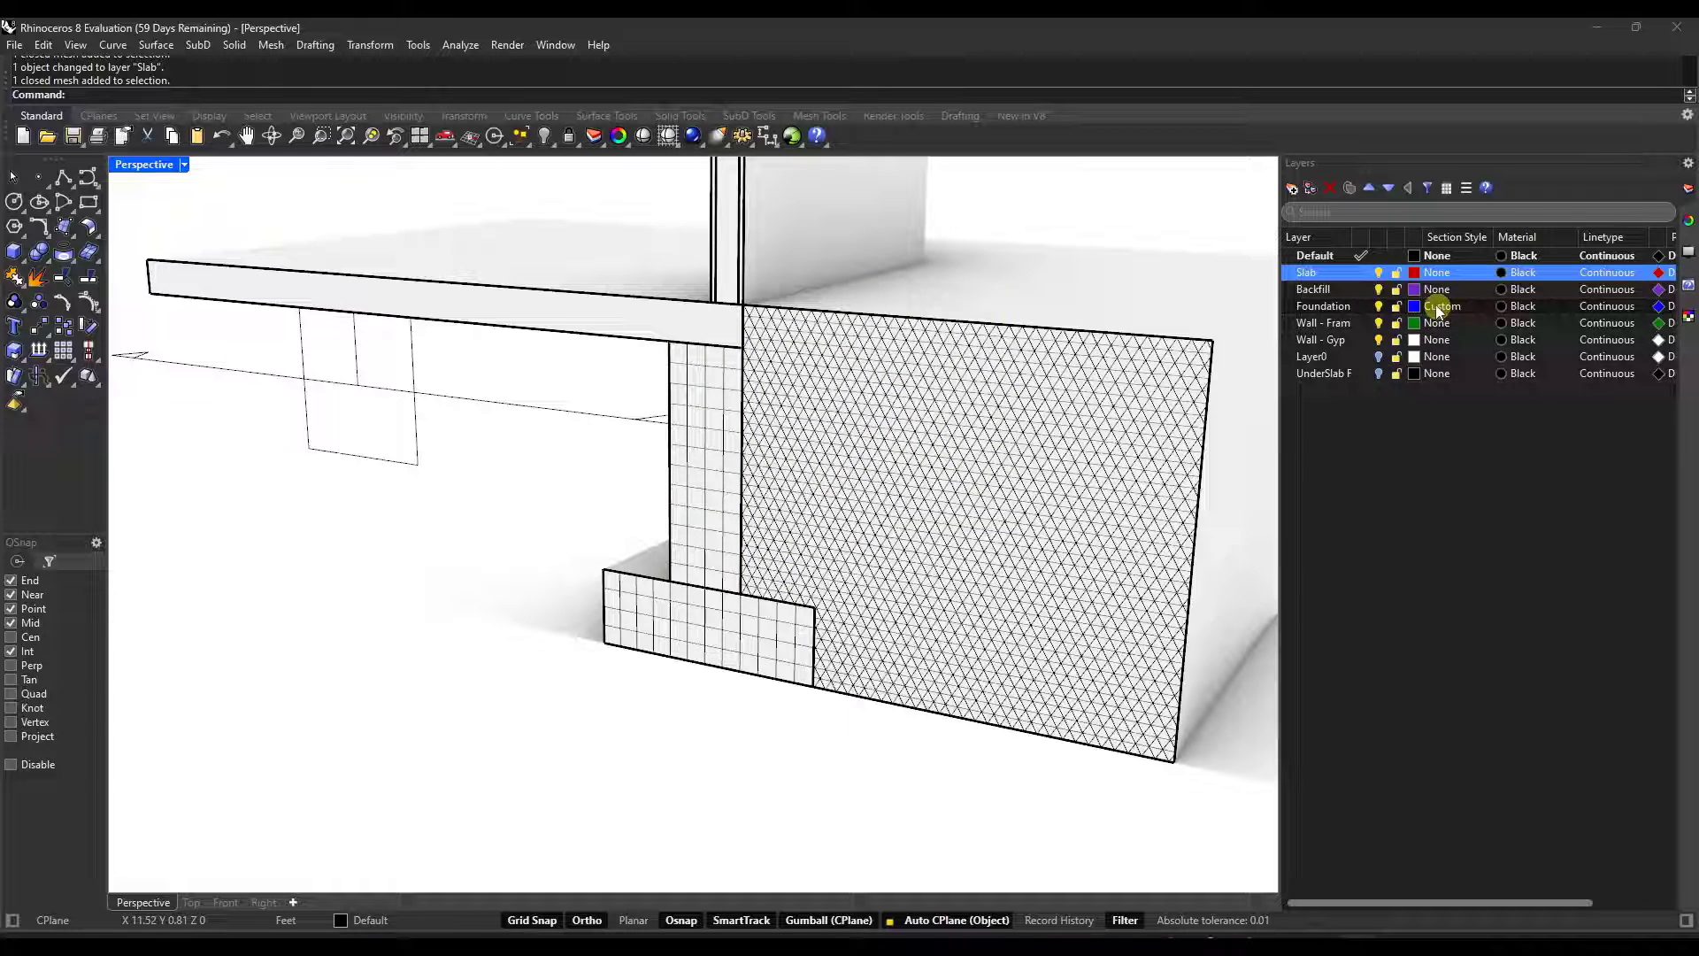
# Set the Foundation layer's section style pattern to HSHP11E0.
pyautogui.click(1442, 306)
pyautogui.click(1520, 349)
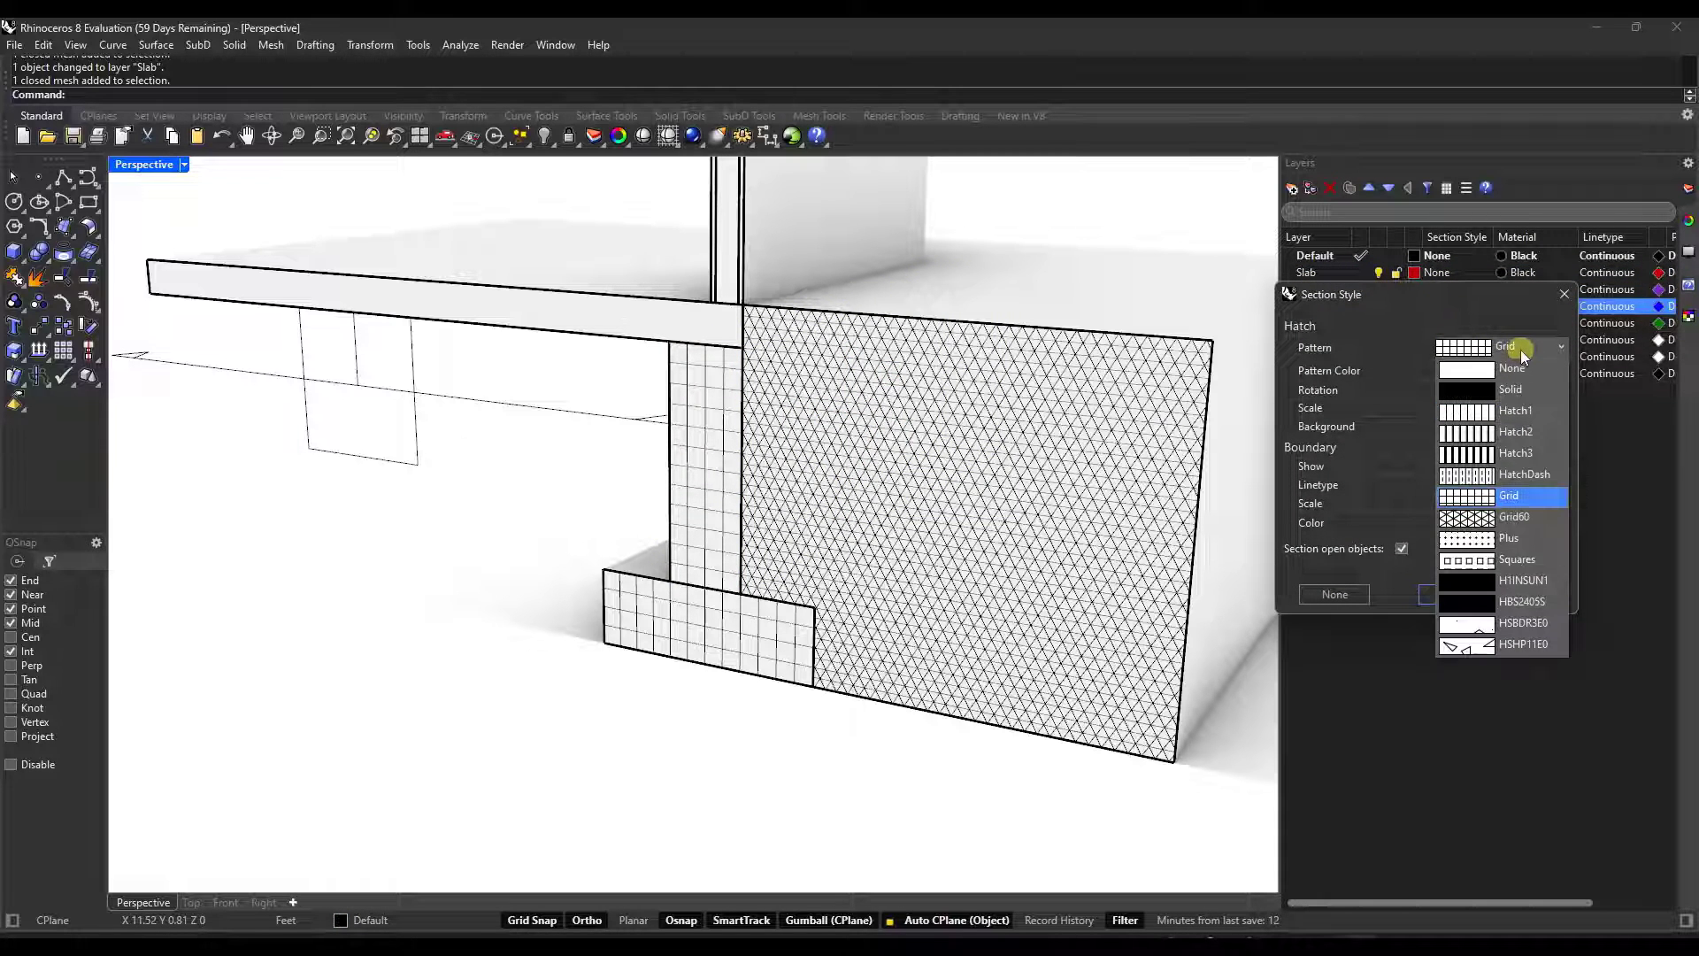
pyautogui.click(1514, 643)
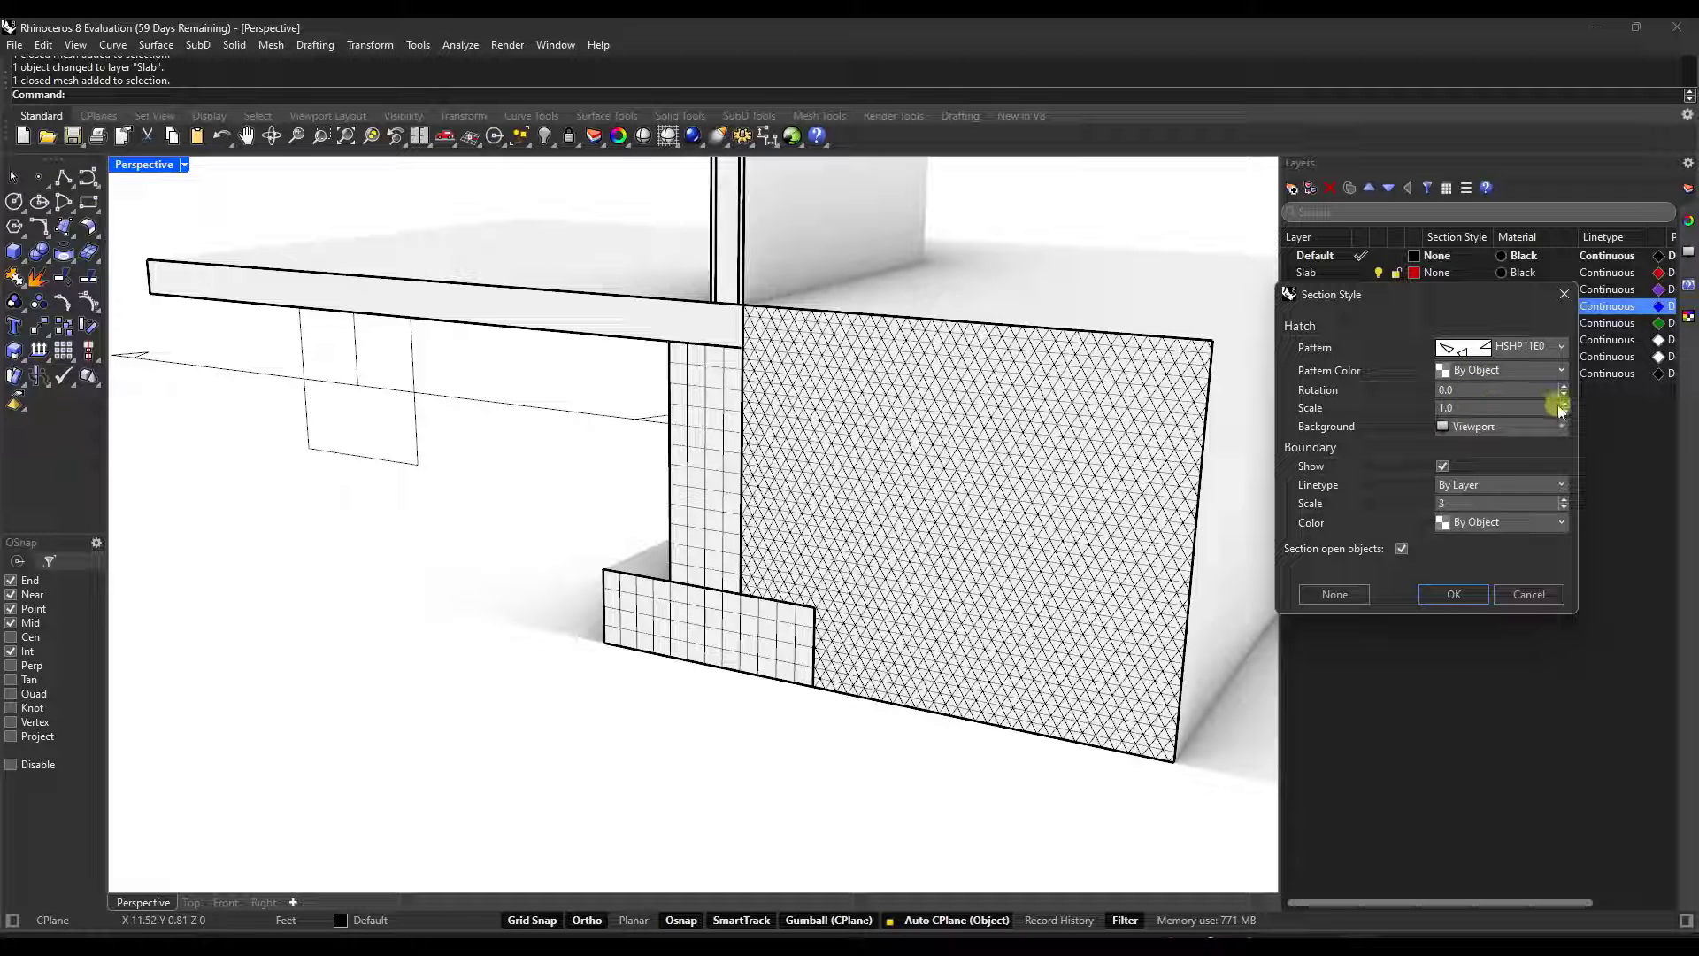
pyautogui.doubleClick(1480, 406)
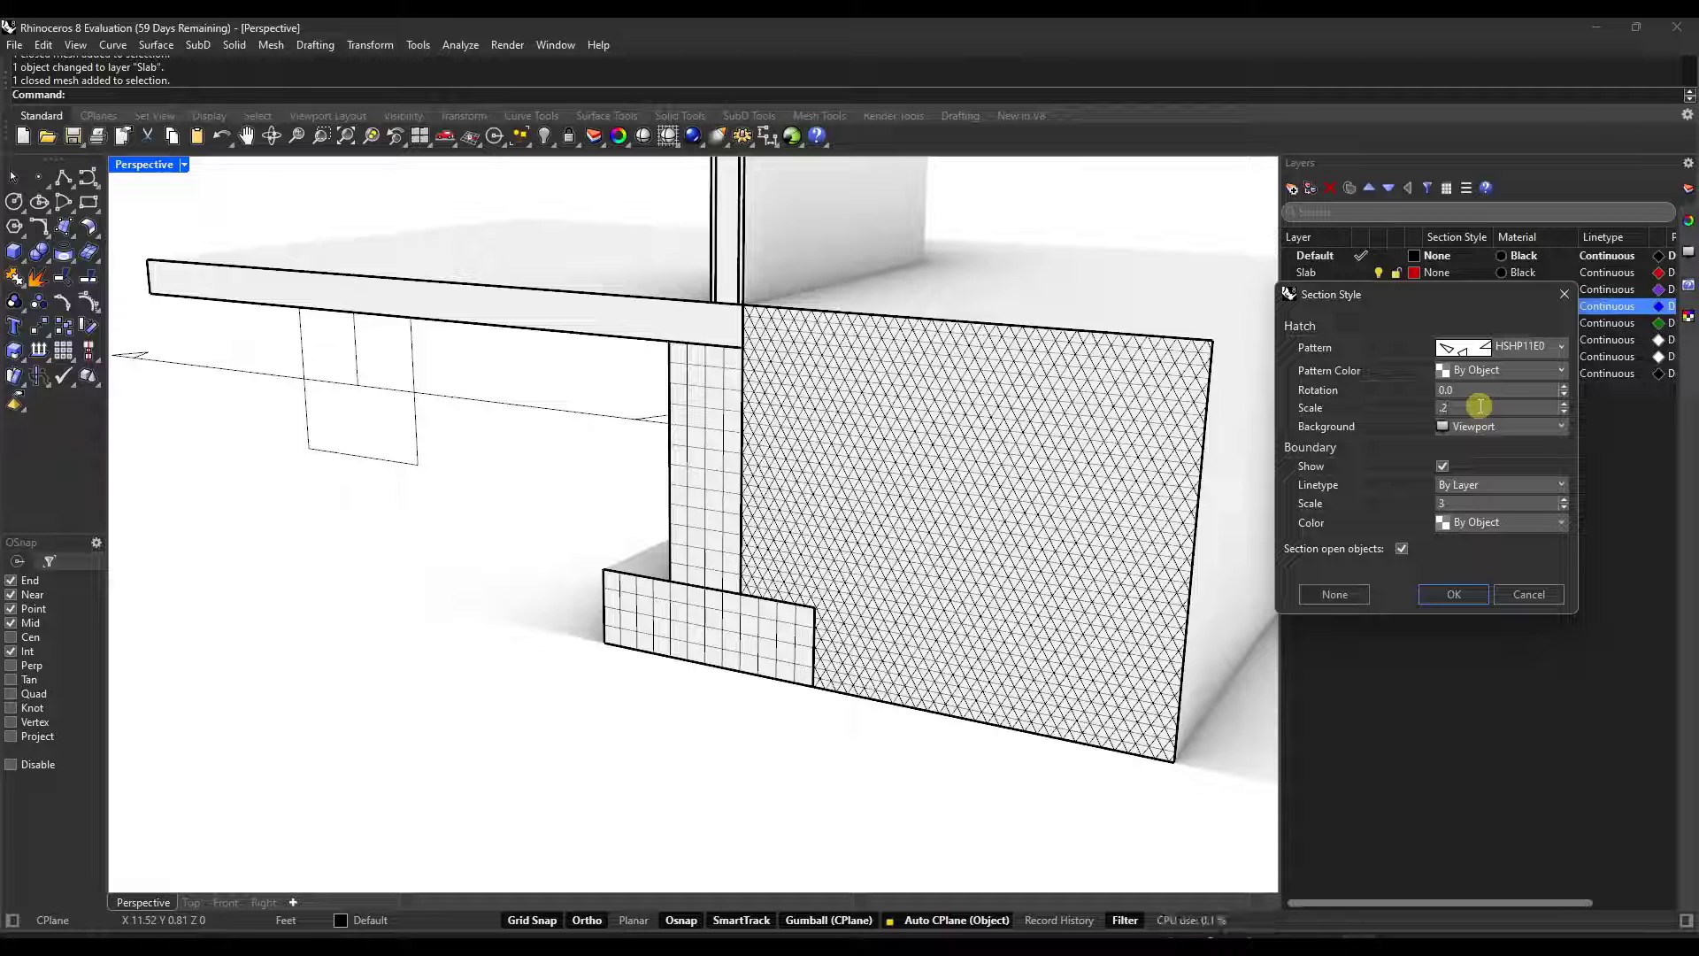
pyautogui.click(1454, 594)
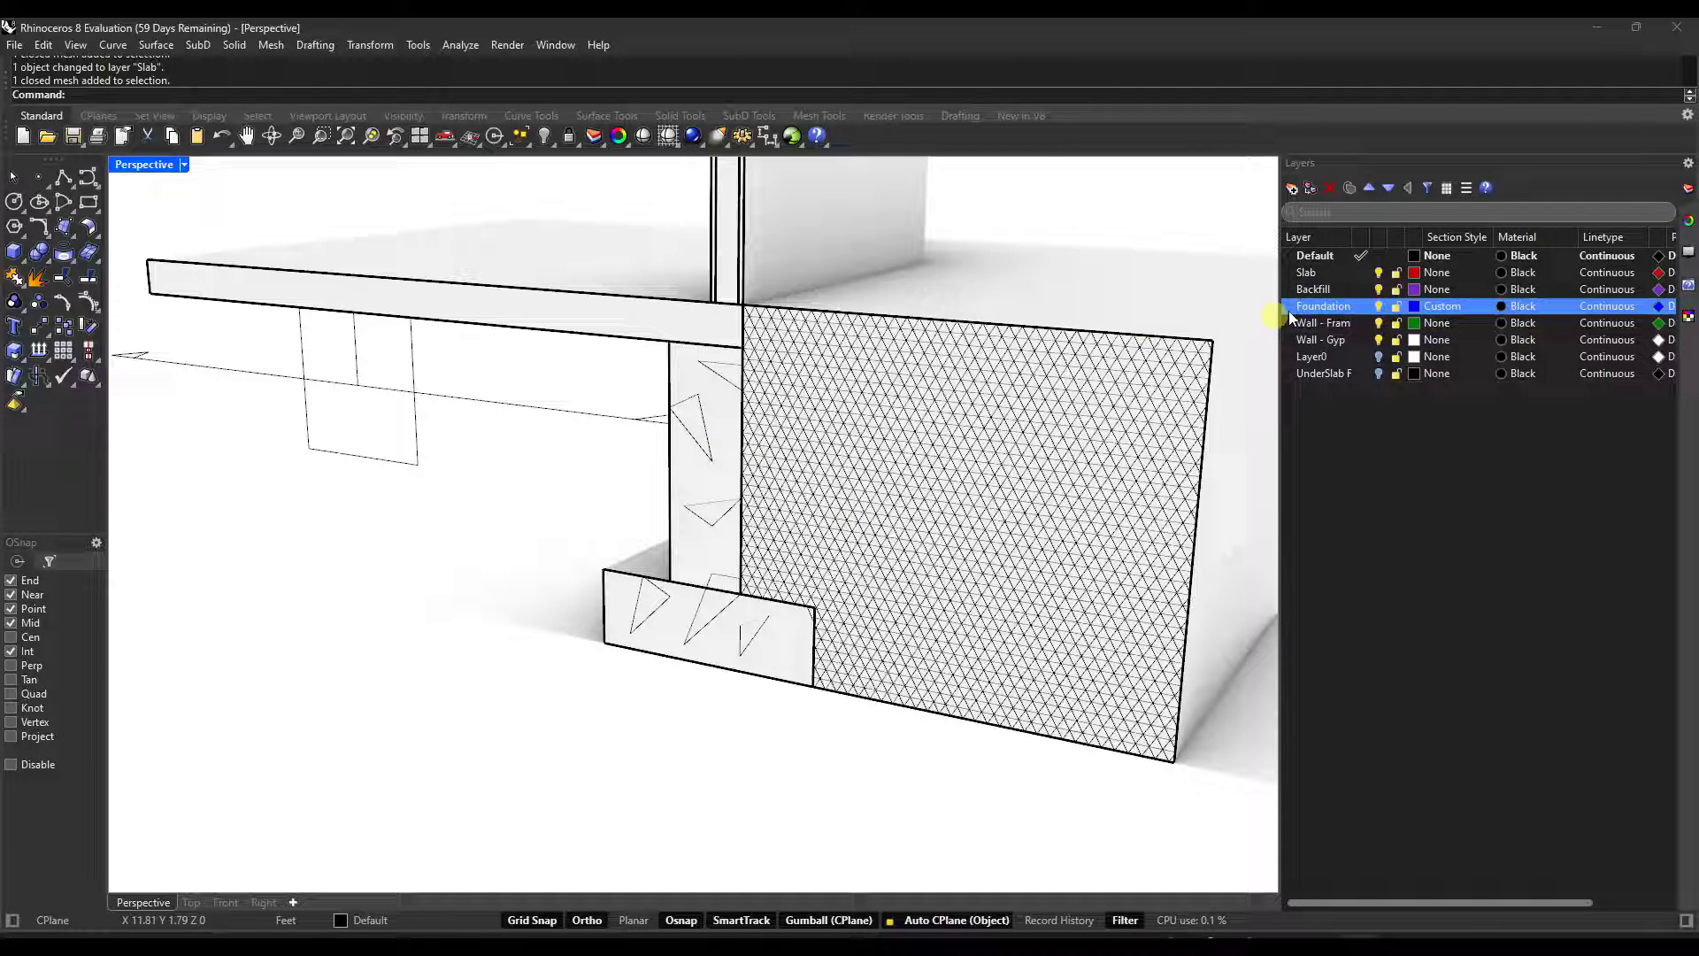
# Refine the Foundation section hatch scale to 0.01 so the concrete aggregate reads clearly.
pyautogui.click(1439, 312)
pyautogui.doubleClick(1460, 411)
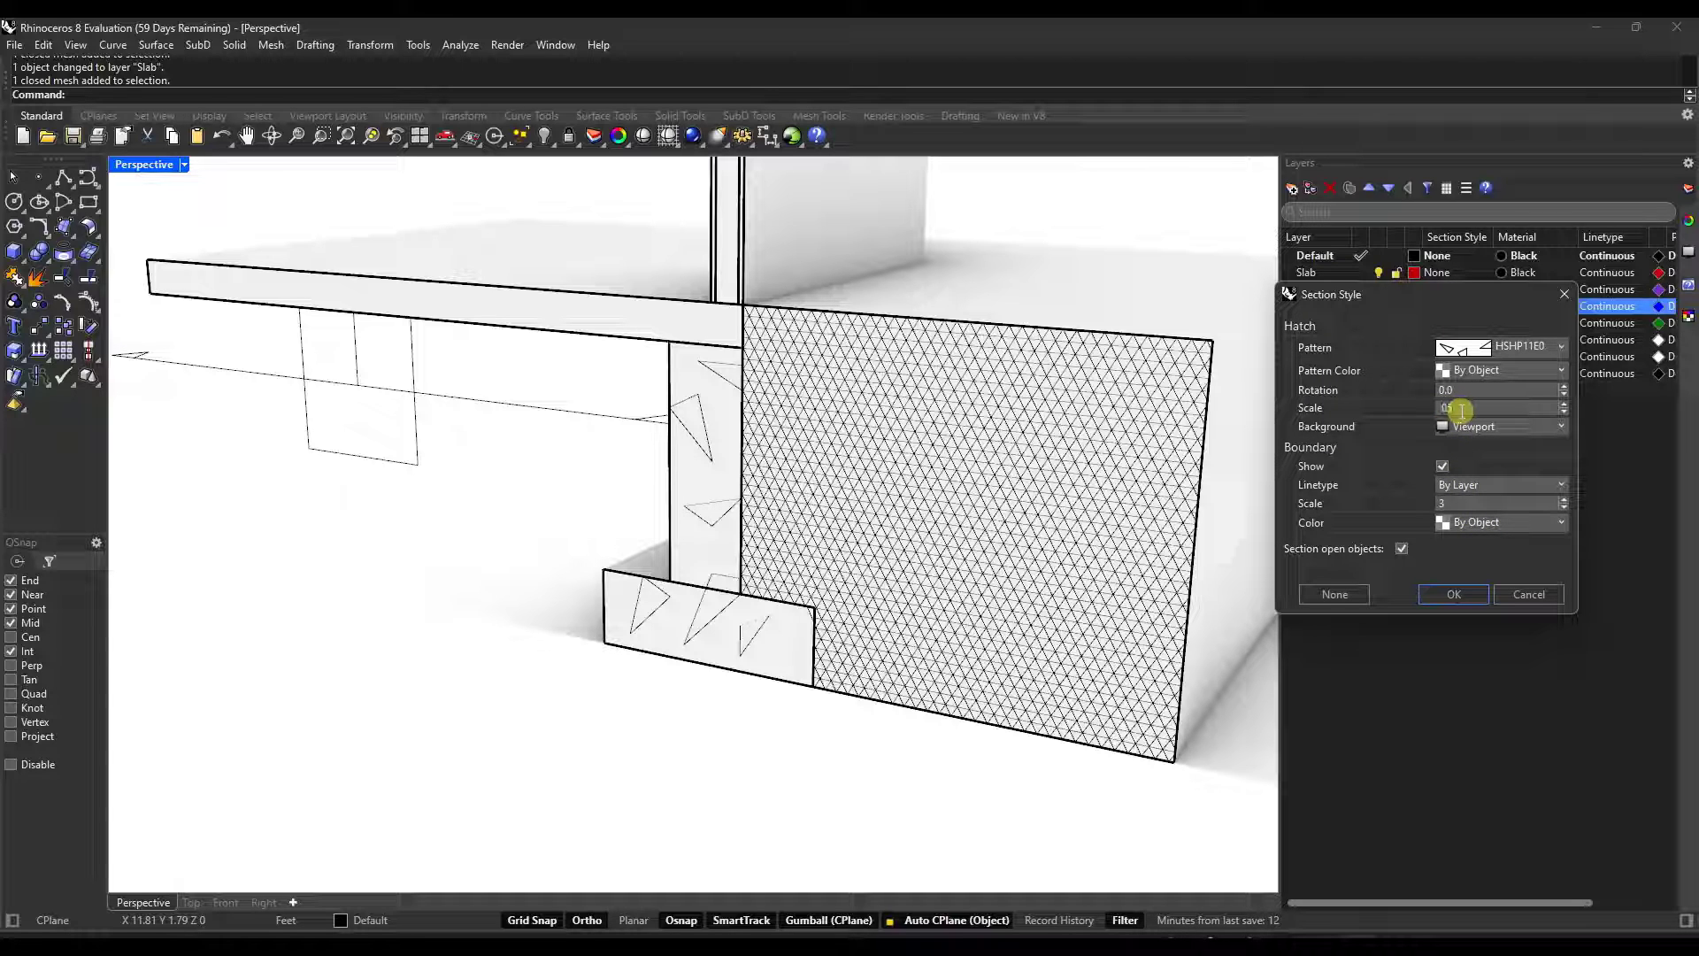
pyautogui.write('0.')
pyautogui.click(1453, 594)
pyautogui.scroll(5, 740, 418)
pyautogui.scroll(-1, 740, 417)
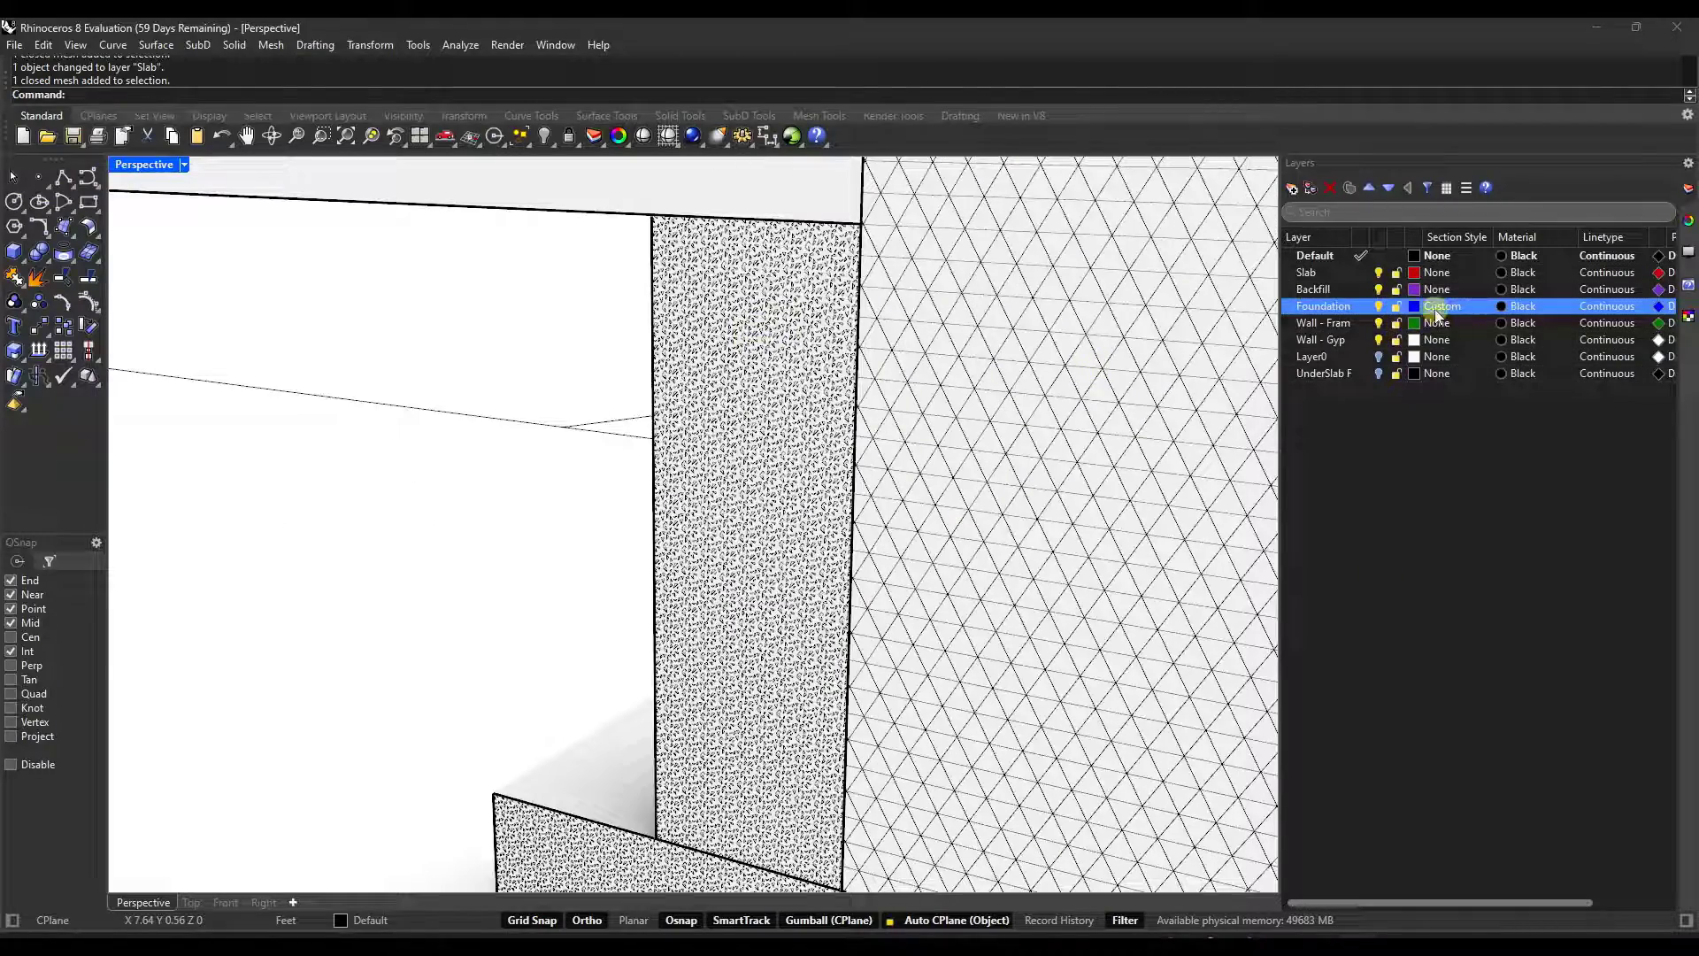
pyautogui.click(1438, 310)
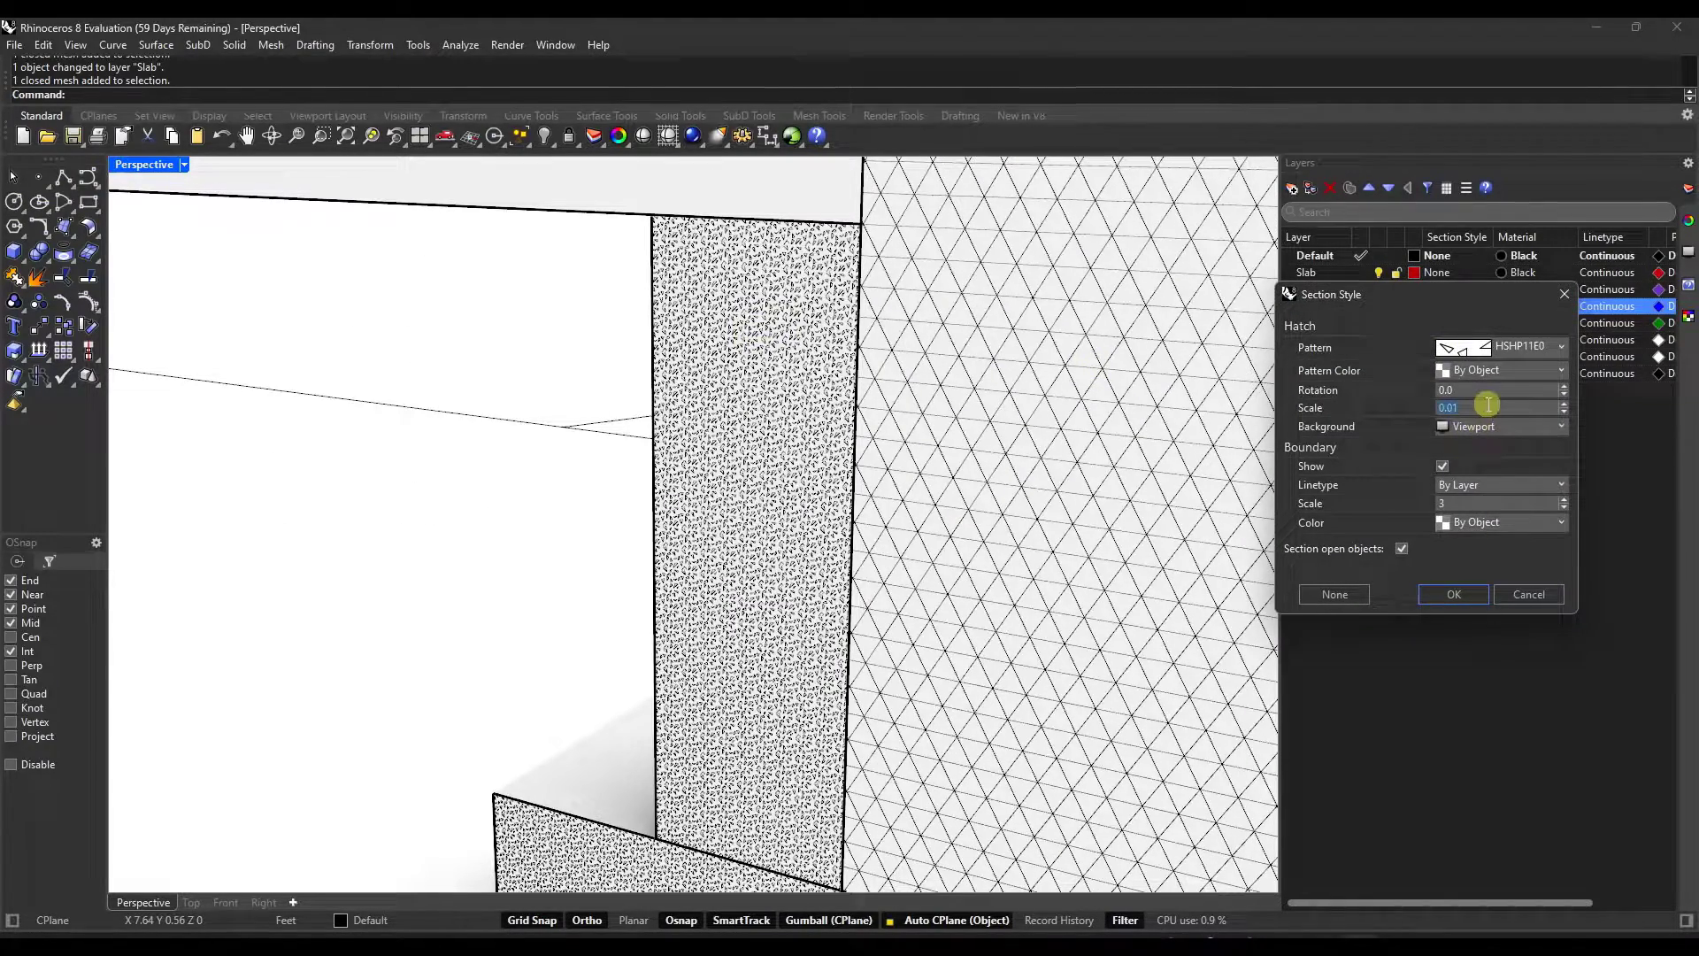
pyautogui.press('Return')
pyautogui.scroll(-3, 743, 311)
pyautogui.scroll(5, 804, 455)
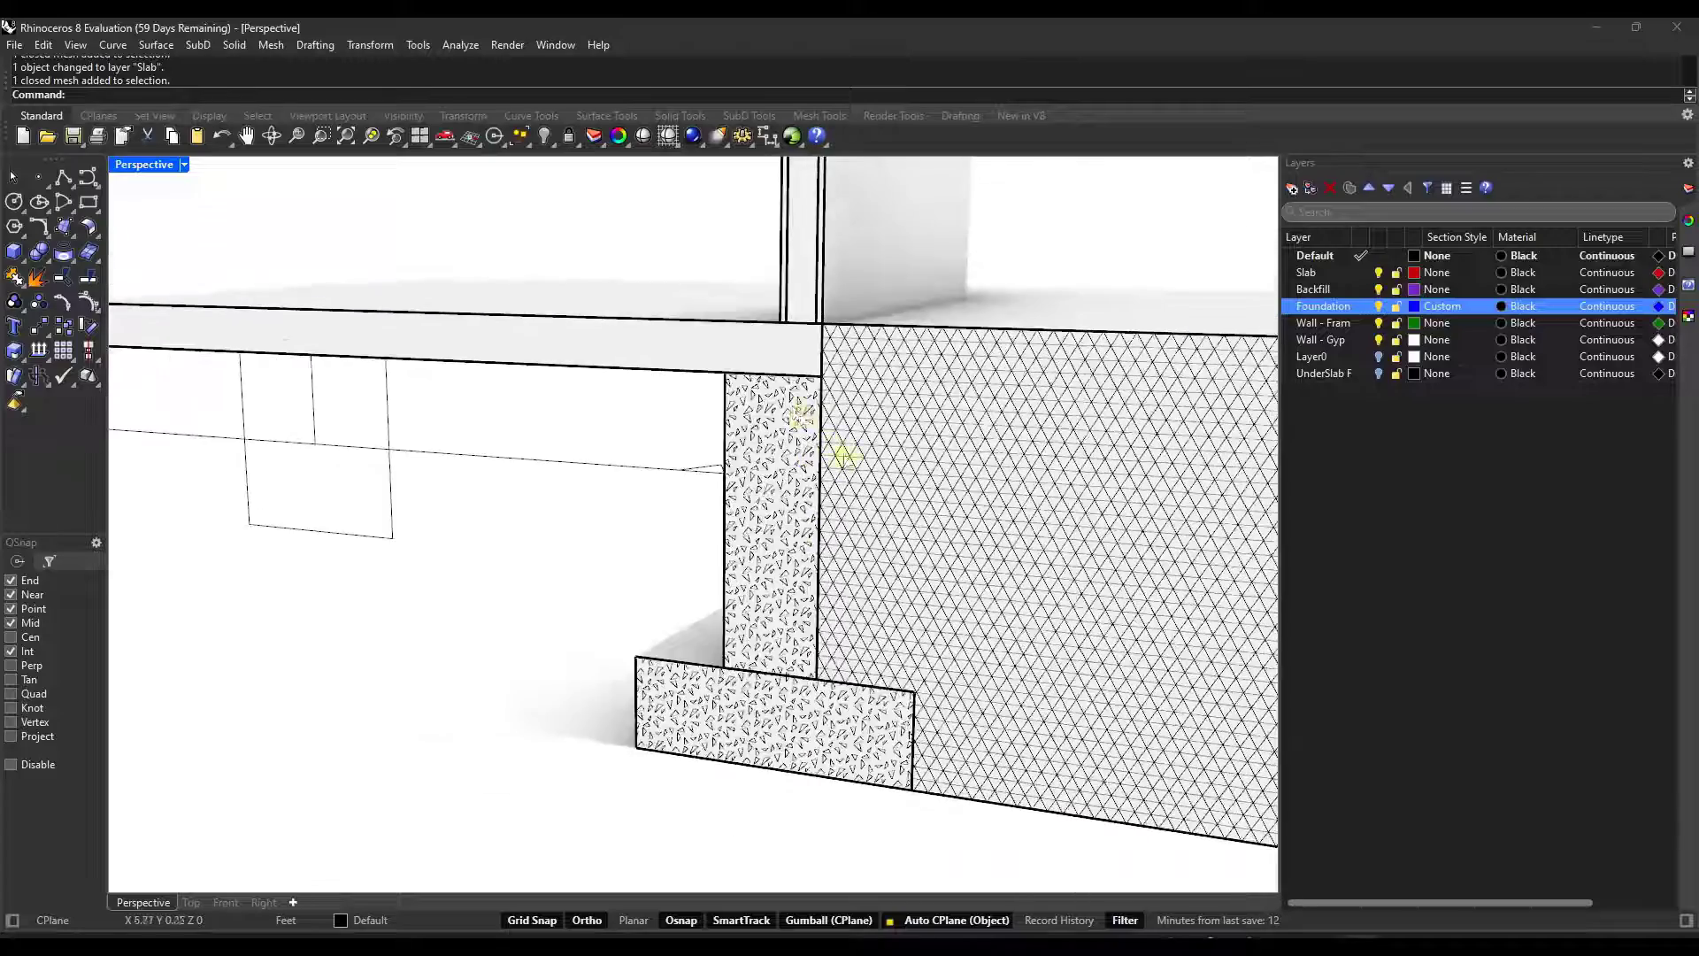
pyautogui.click(777, 351)
pyautogui.moveTo(867, 409); pyautogui.dragTo(851, 413, button='right')
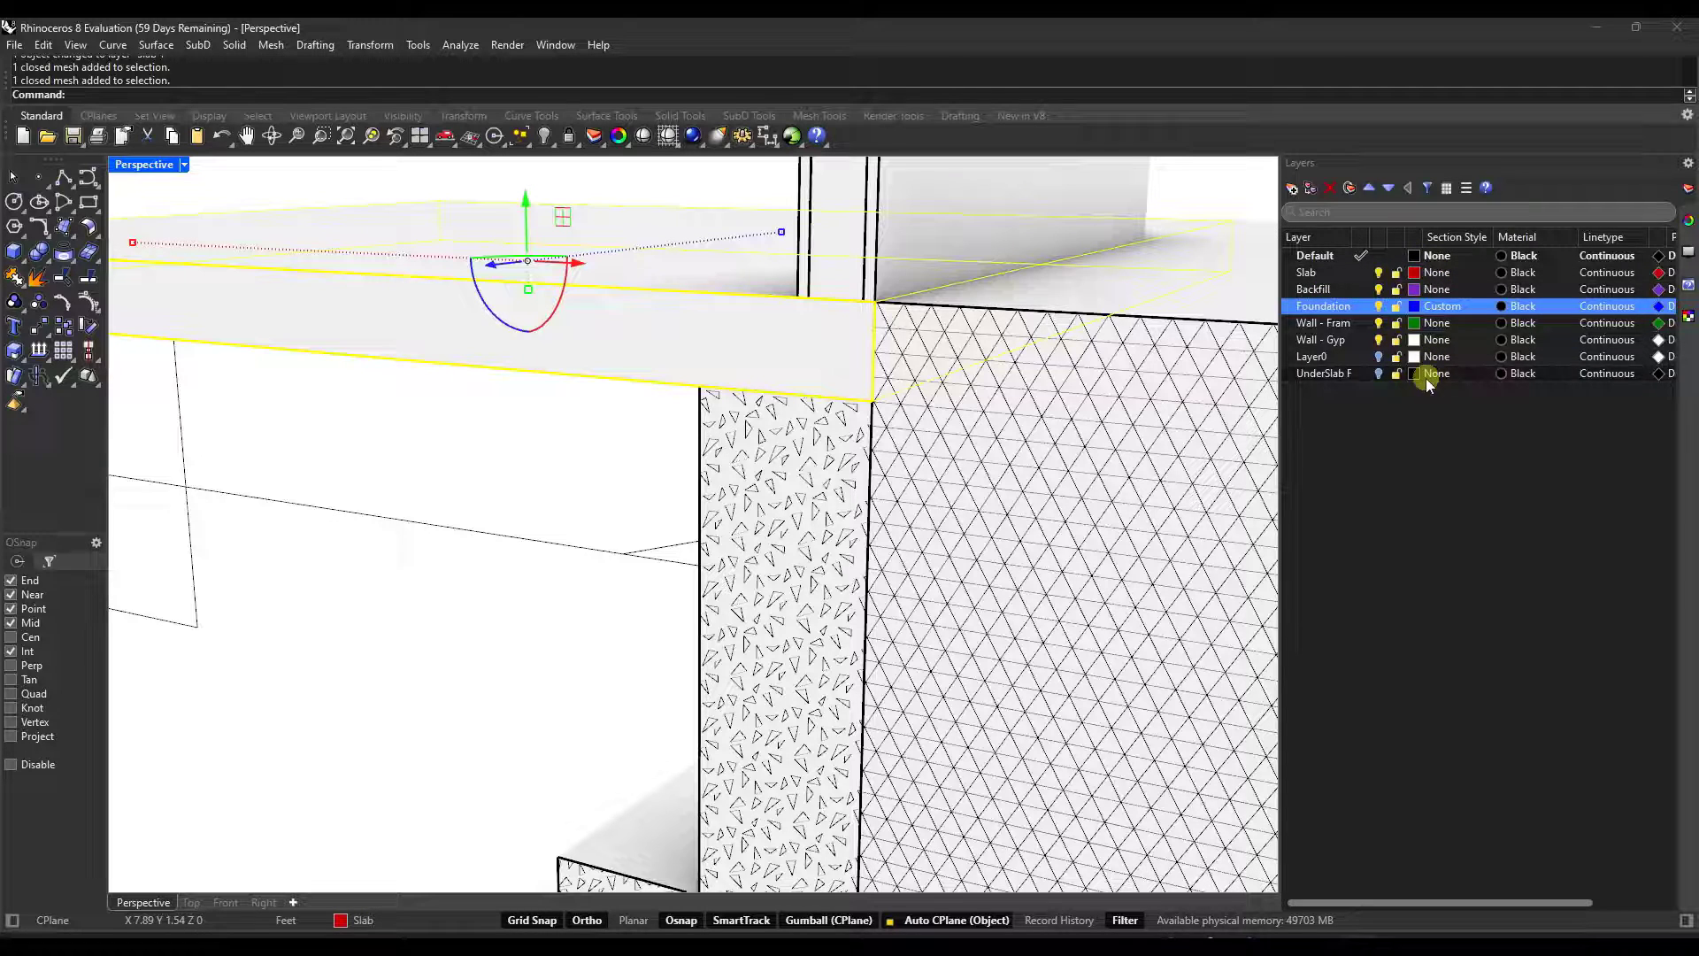
# Assign an initial hatch pattern to the UnderSlab Fill layer's section style.
pyautogui.click(1376, 379)
pyautogui.moveTo(997, 383); pyautogui.dragTo(899, 428, button='right')
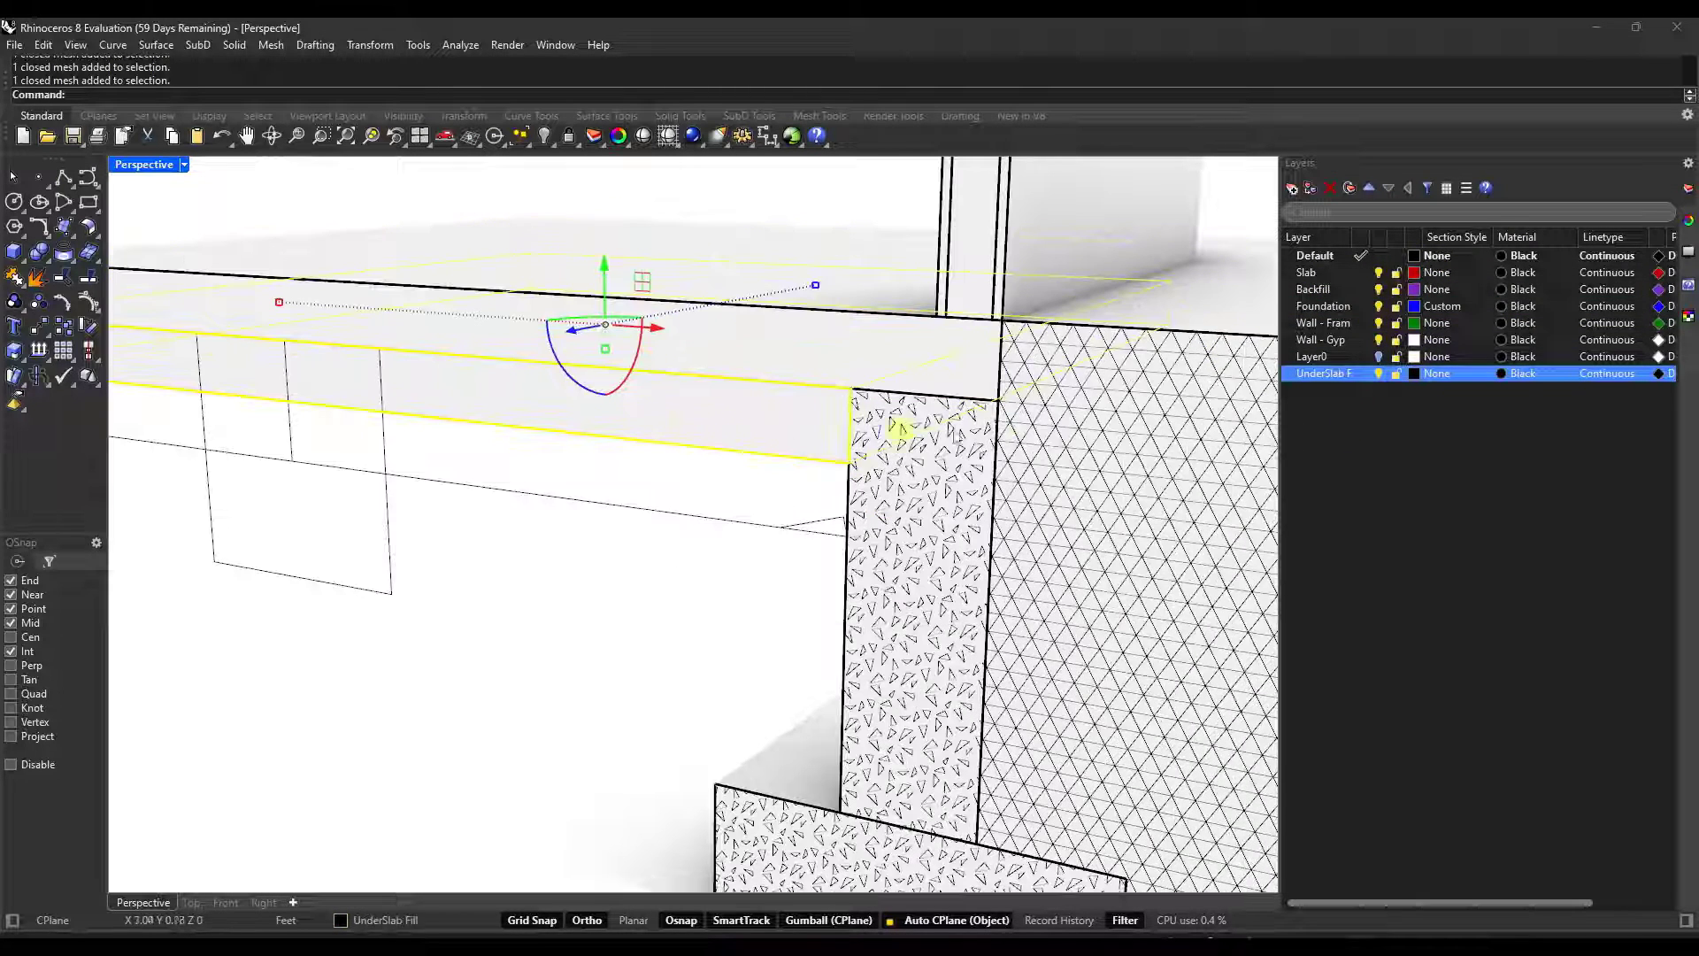
pyautogui.click(1443, 377)
pyautogui.click(1496, 347)
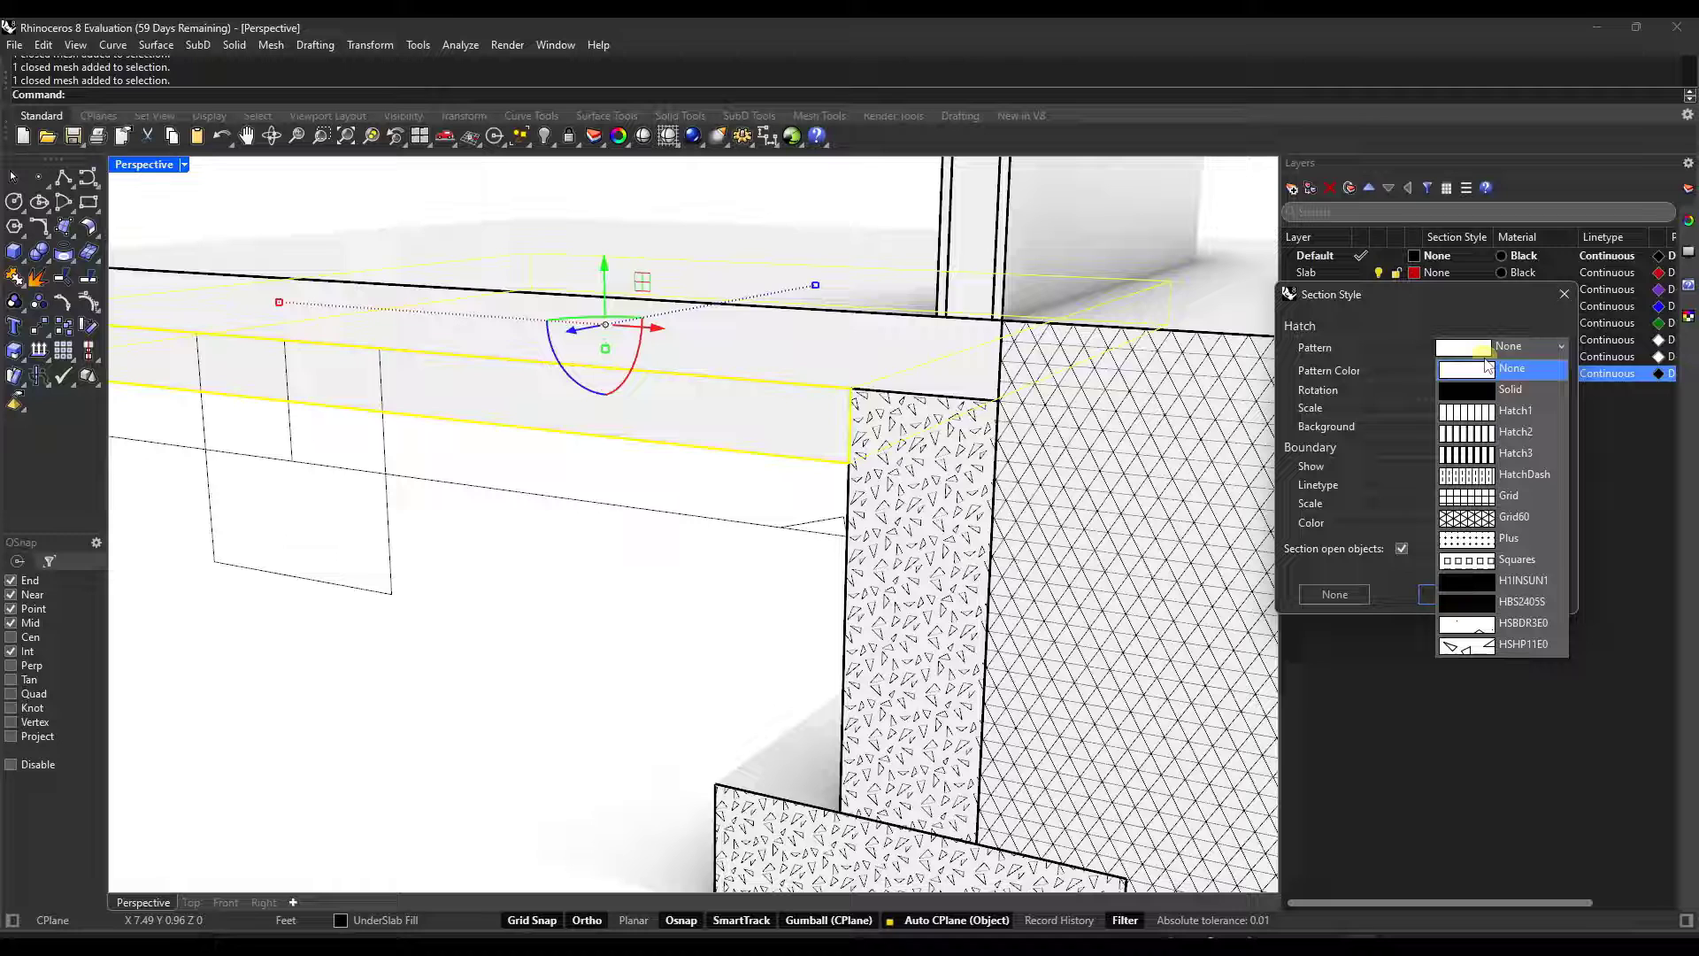
pyautogui.click(1522, 622)
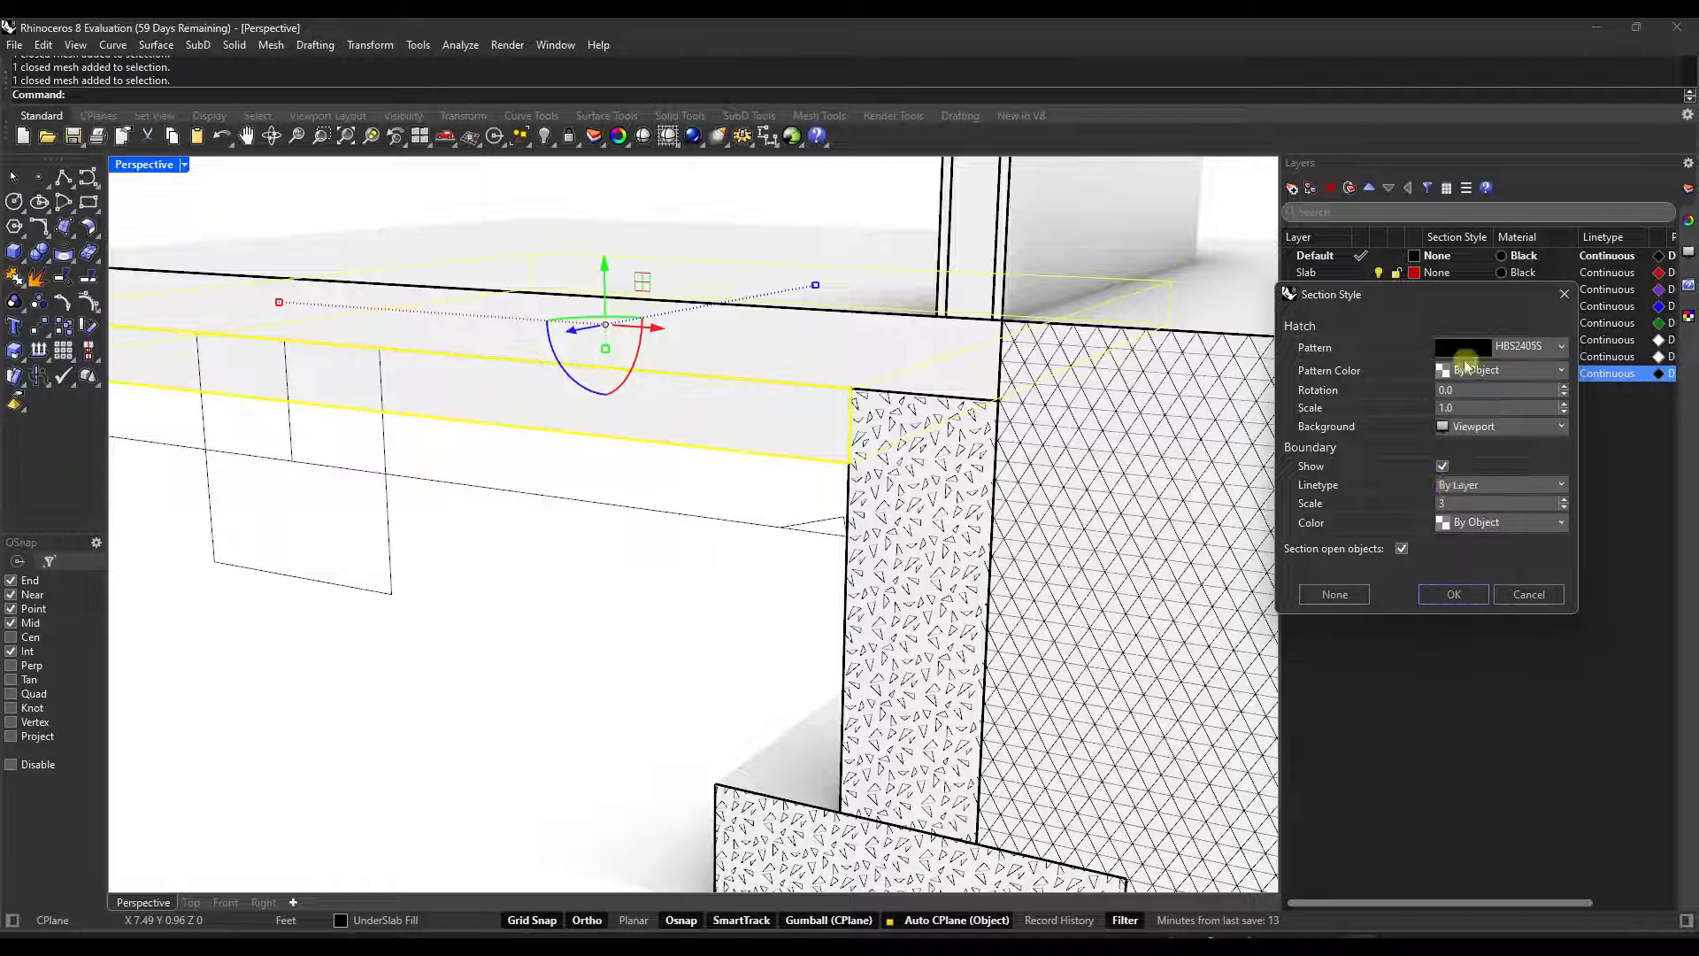
pyautogui.click(1441, 591)
pyautogui.scroll(3, 789, 429)
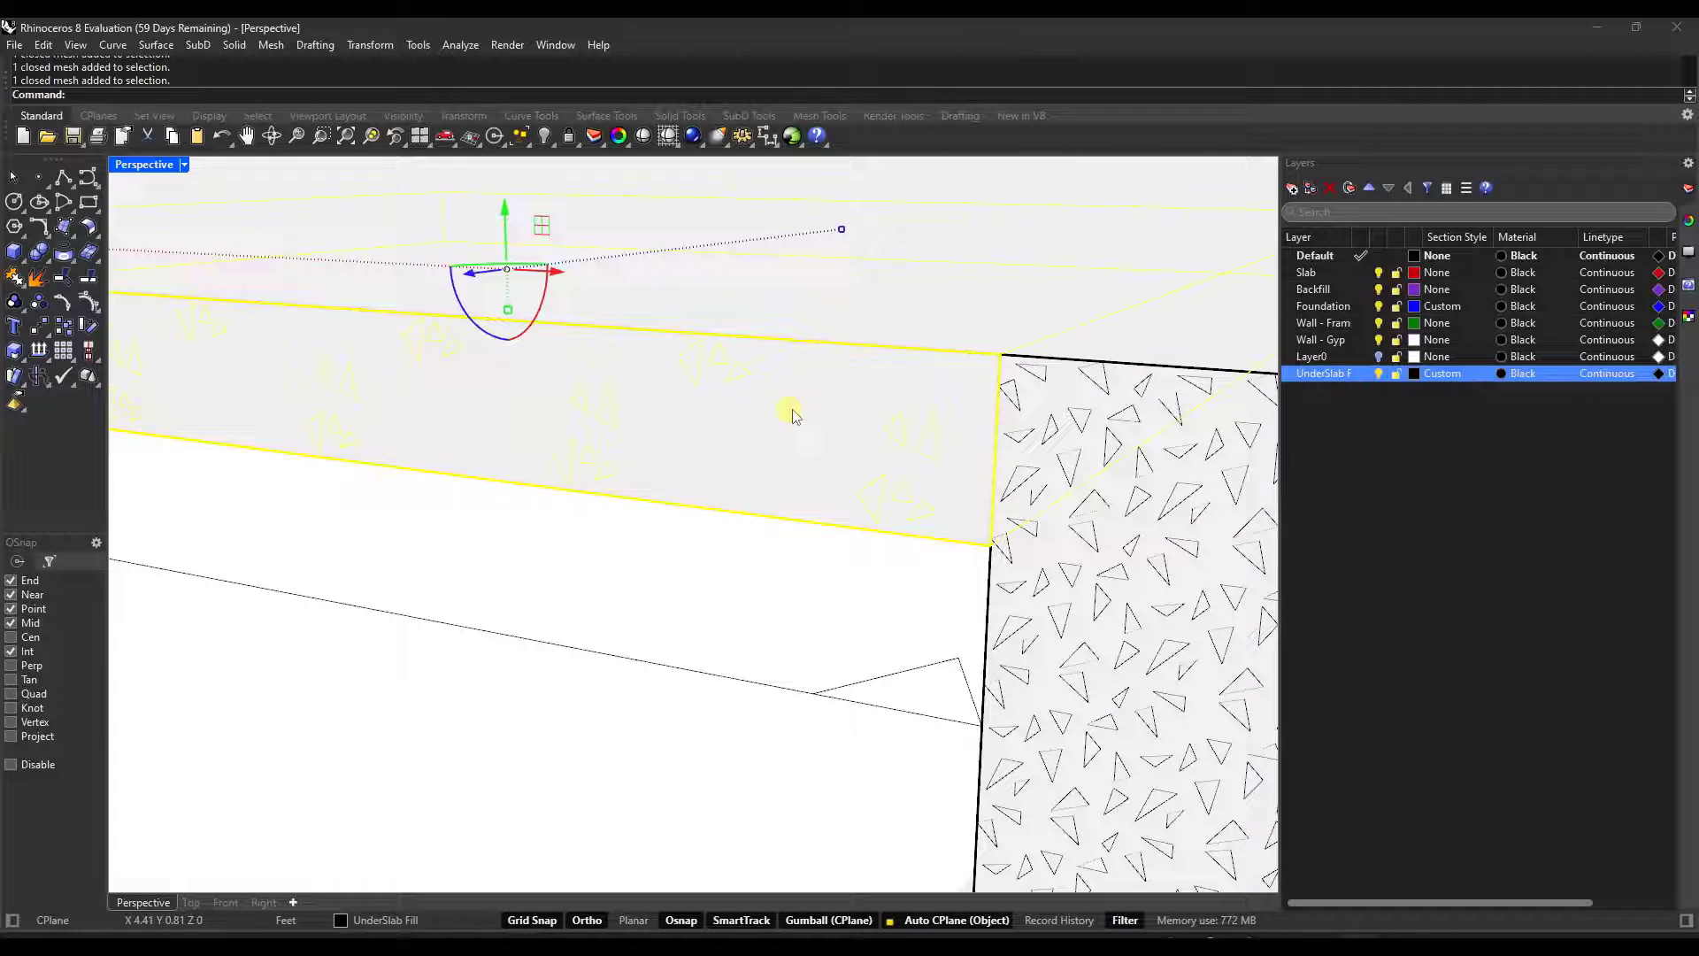
# Switch the UnderSlab Fill section hatch to H1INSUN1 and apply it.
pyautogui.click(1442, 373)
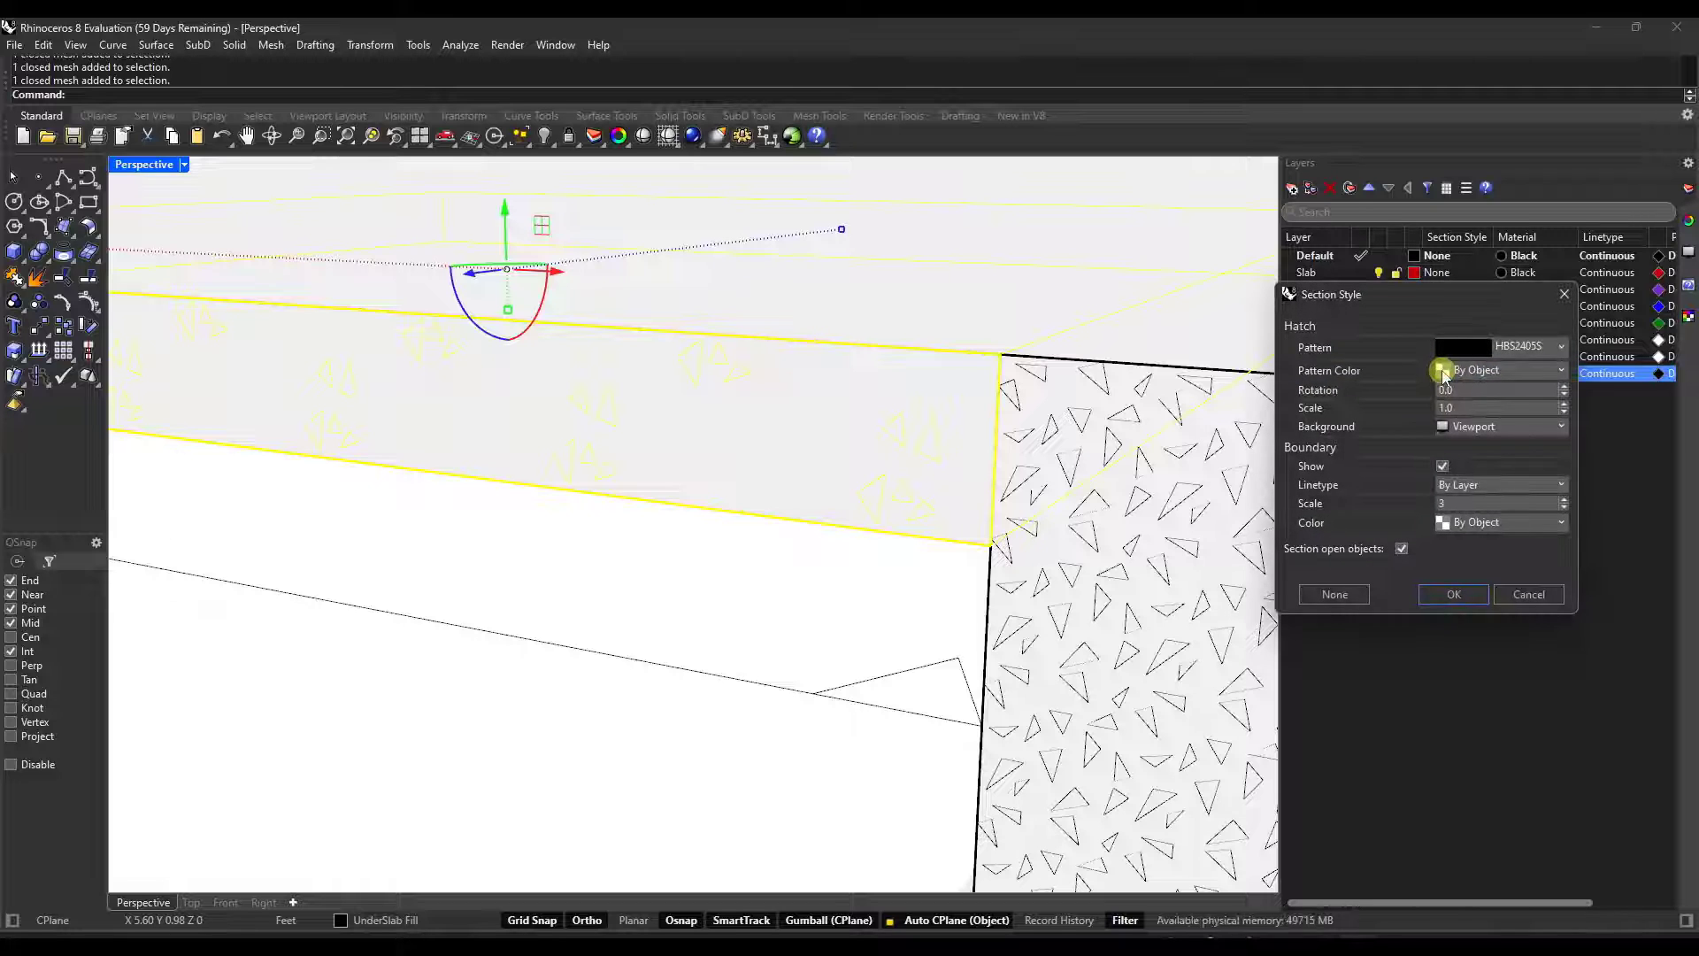
pyautogui.click(1520, 346)
pyautogui.click(1493, 580)
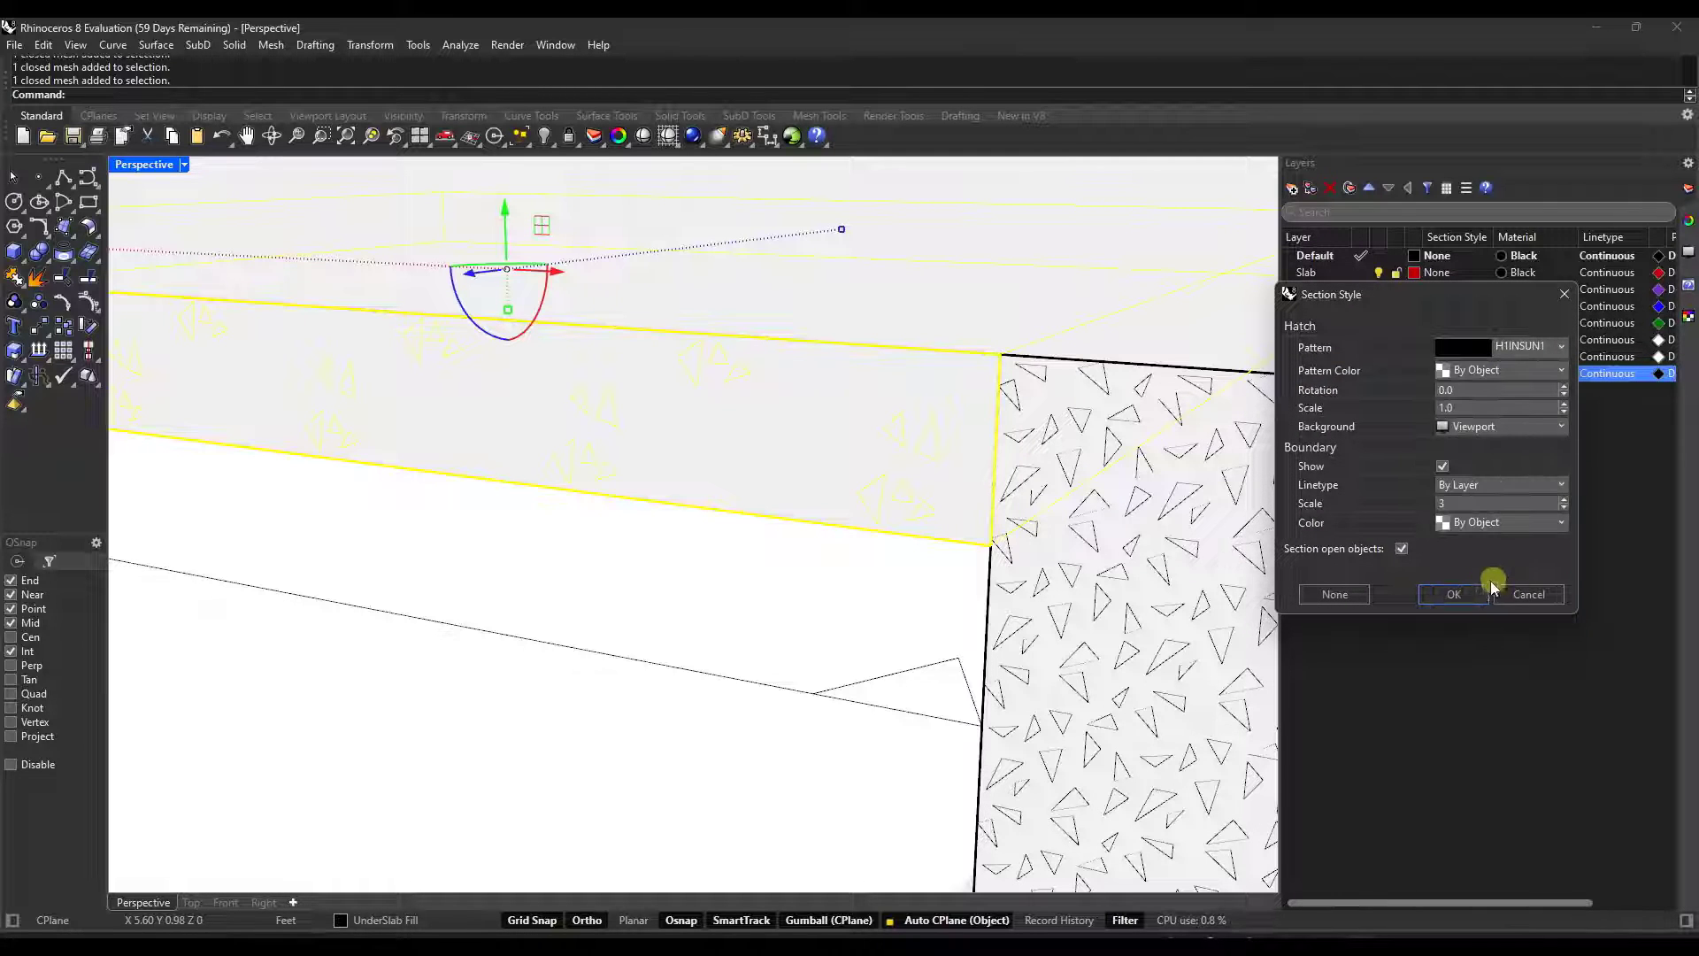
pyautogui.click(1453, 594)
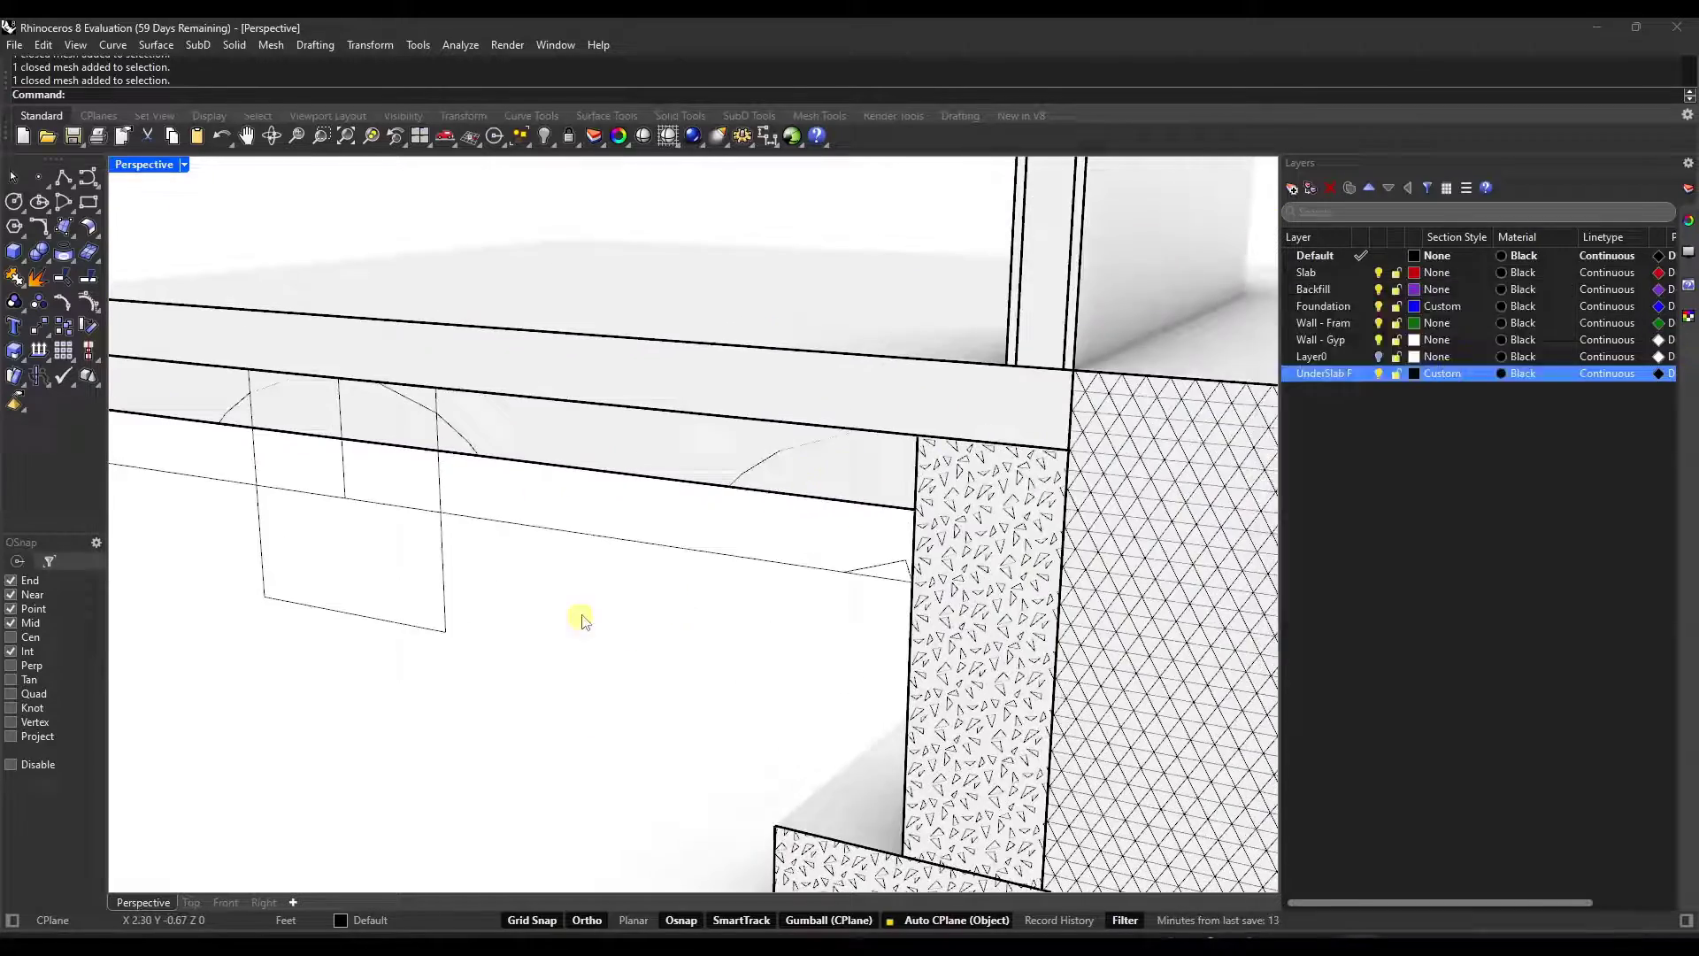
pyautogui.click(1456, 596)
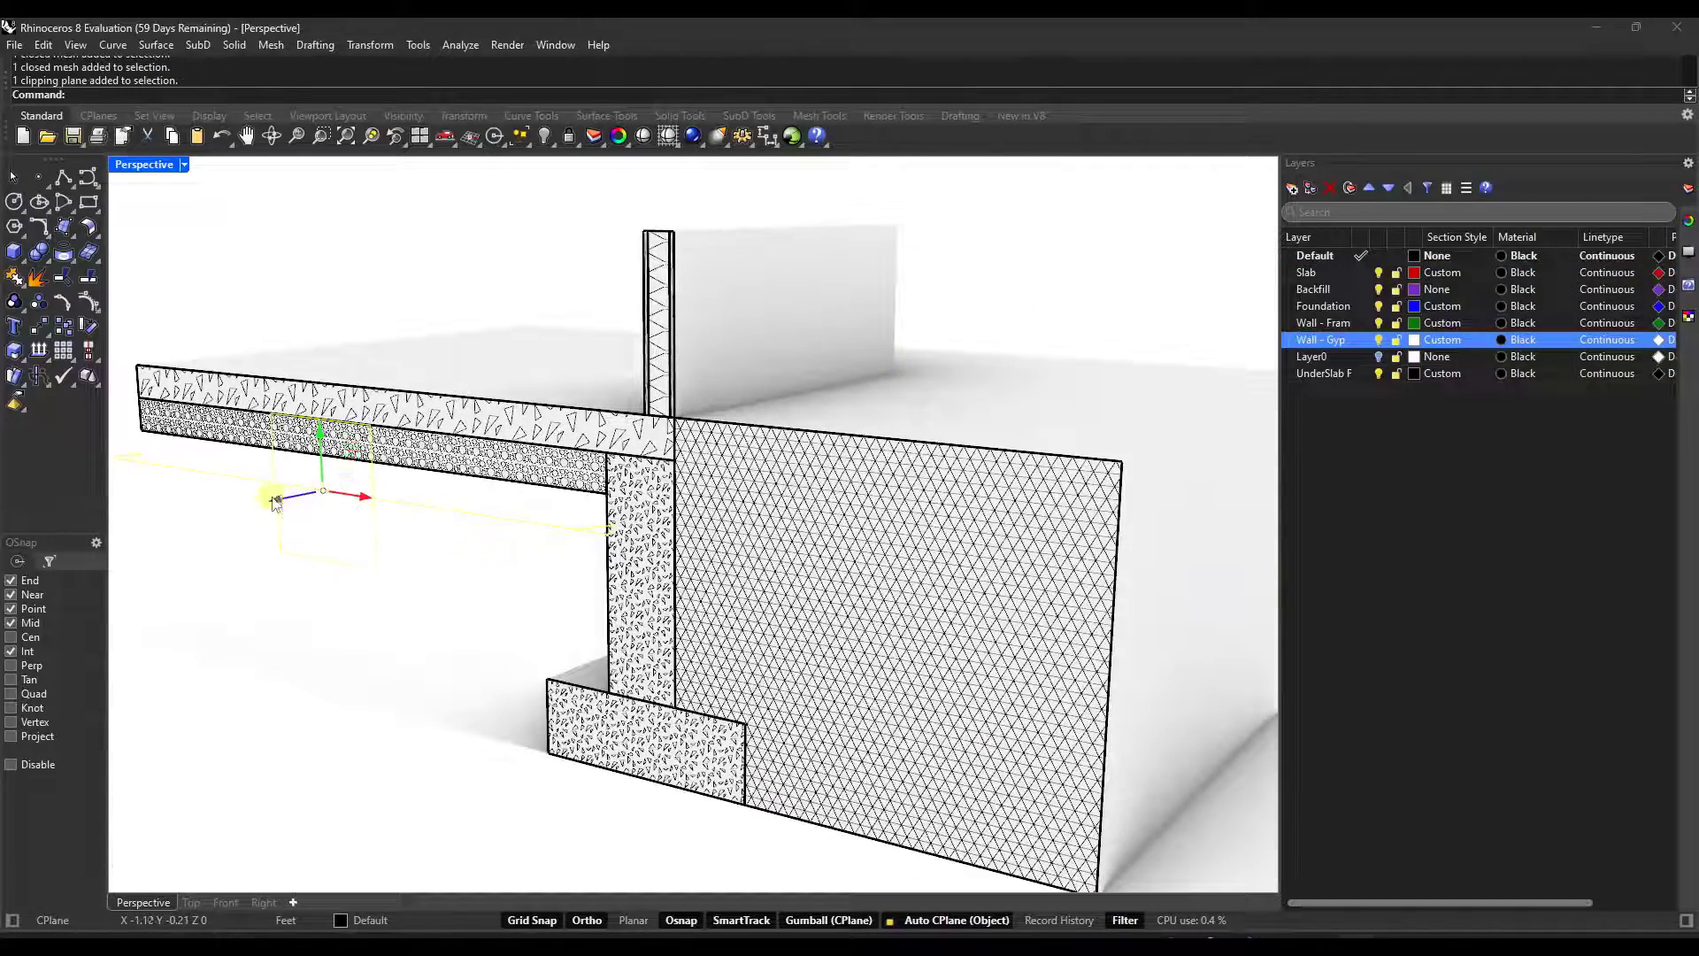
# Slide the clipping plane through the whole foundation, then return to the four-viewport layout.
pyautogui.moveTo(283, 496); pyautogui.dragTo(337, 495)
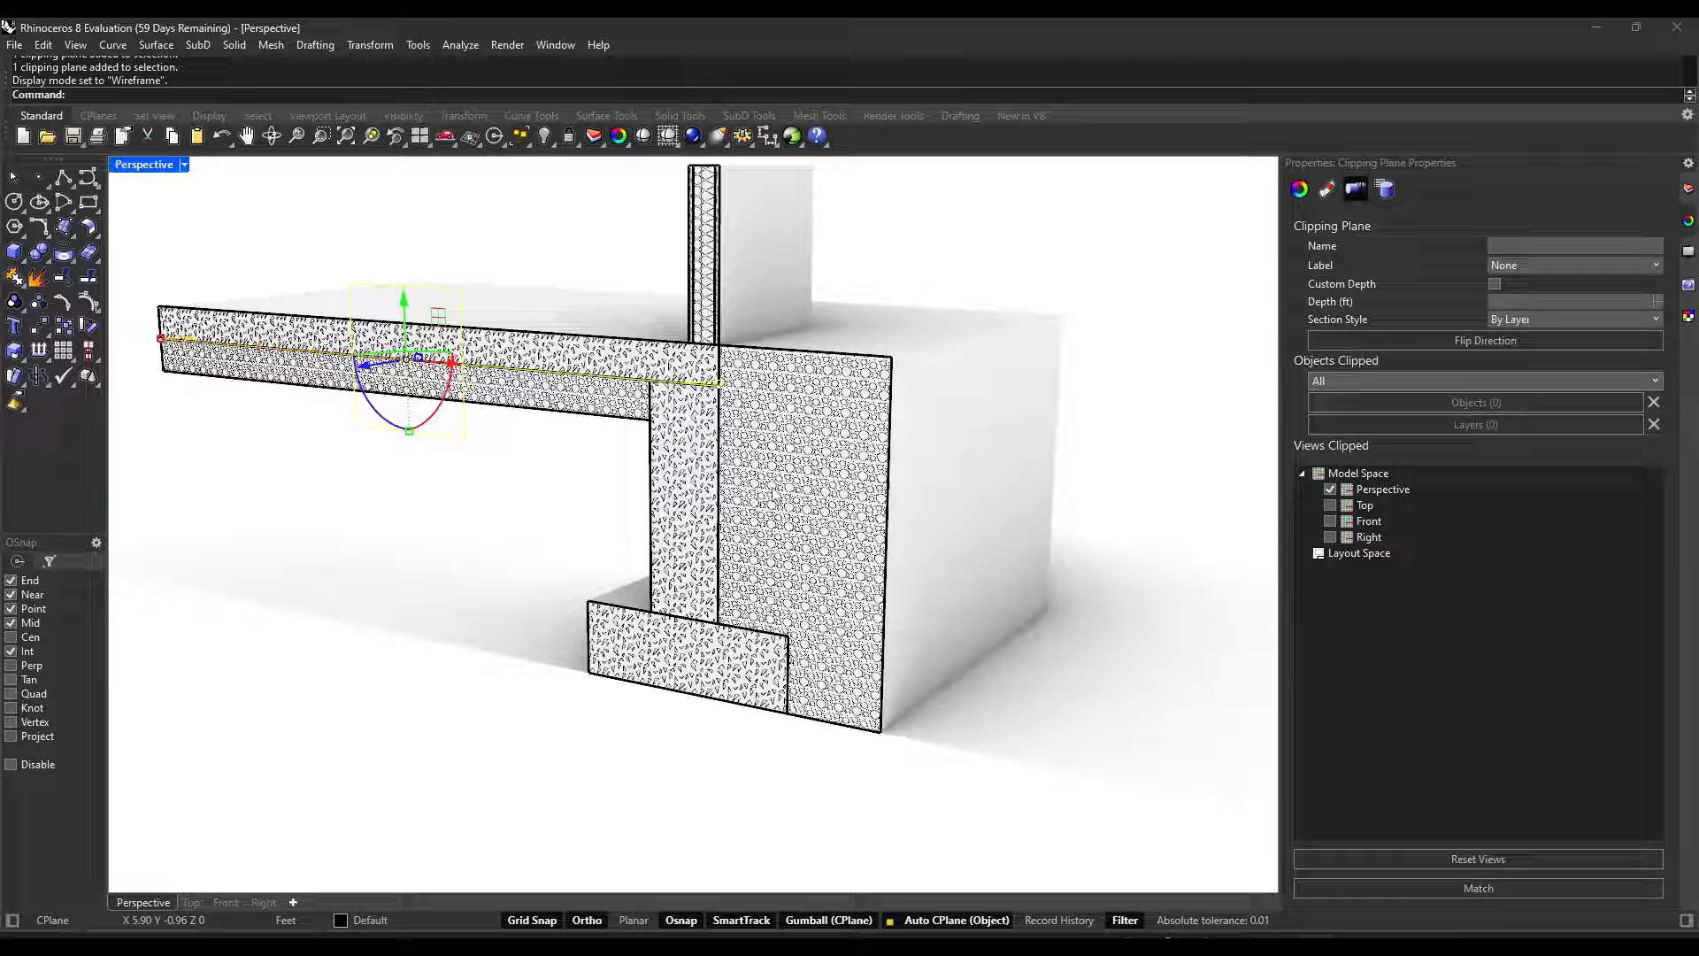
pyautogui.scroll(2, 733, 536)
pyautogui.click(1006, 266)
pyautogui.click(1102, 236)
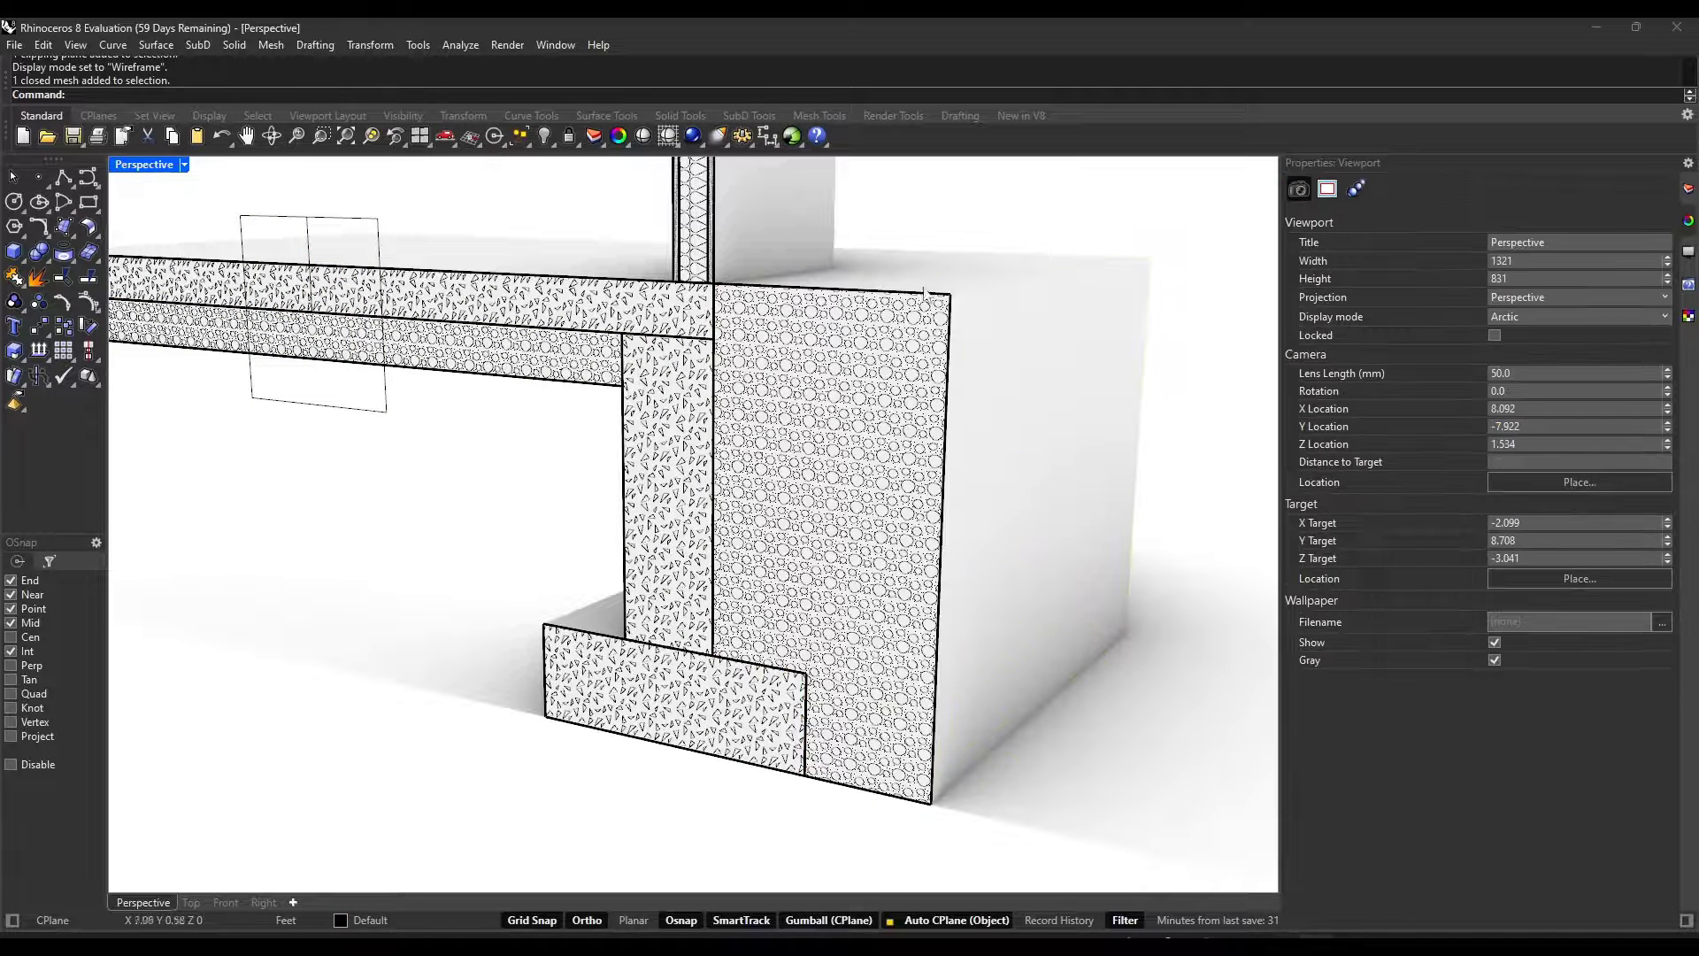
pyautogui.doubleClick(144, 166)
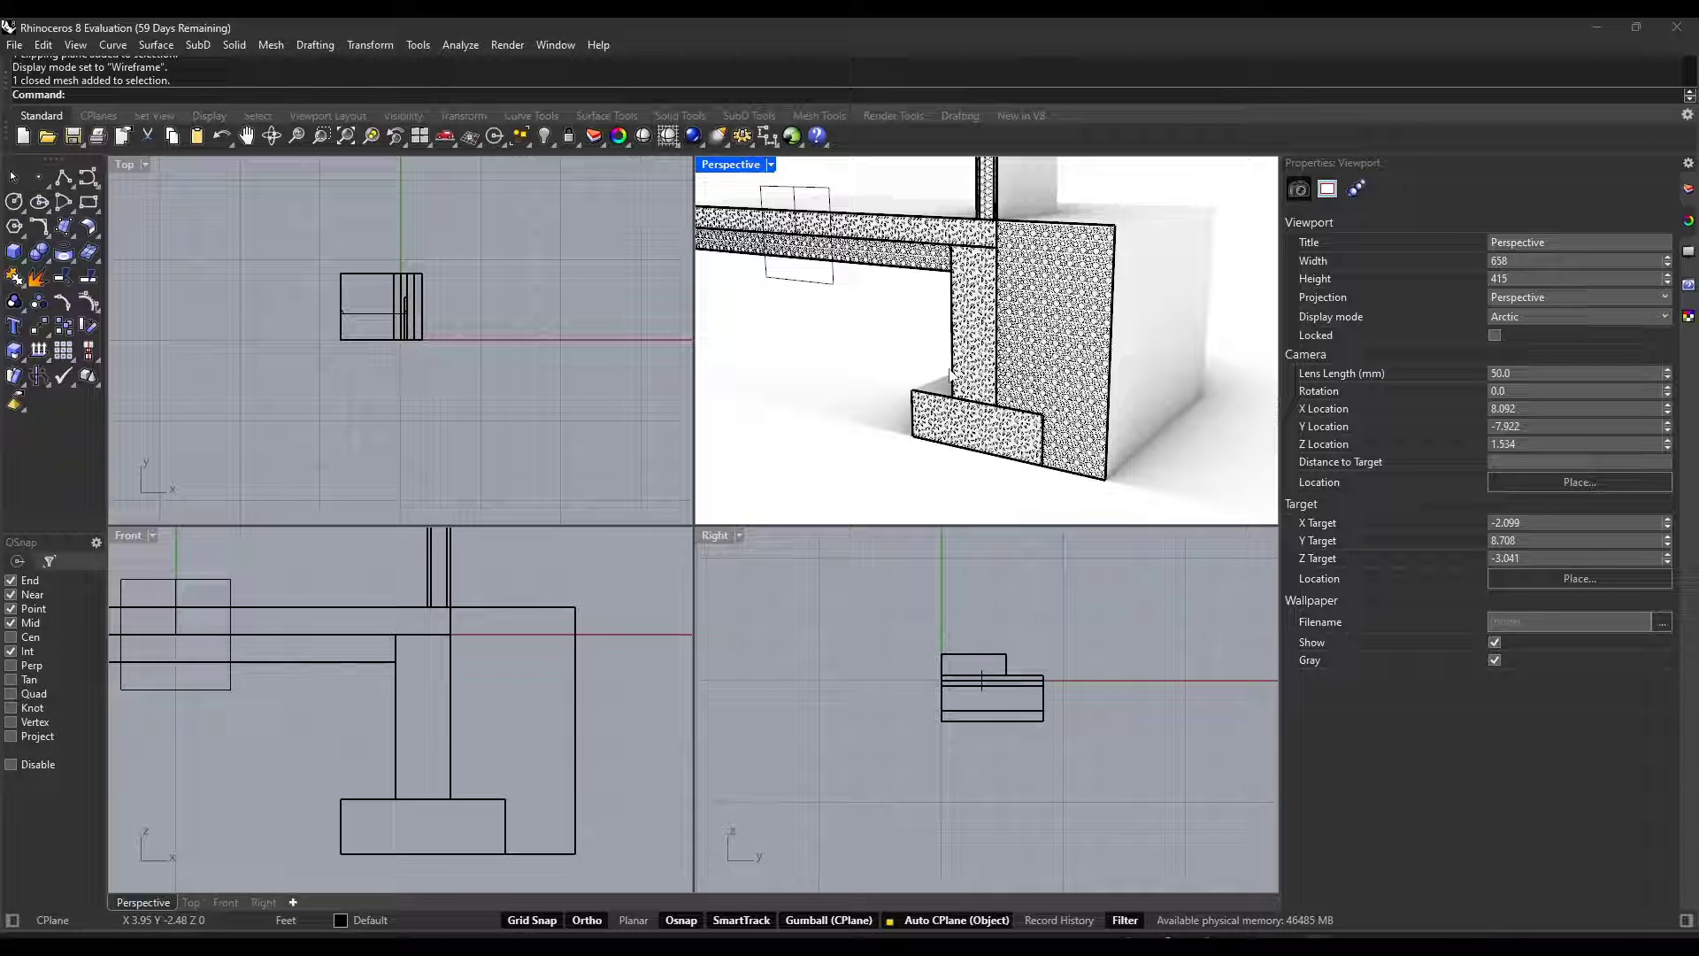
# Maximize the Front viewport and set its display mode to Arctic.
pyautogui.doubleClick(131, 537)
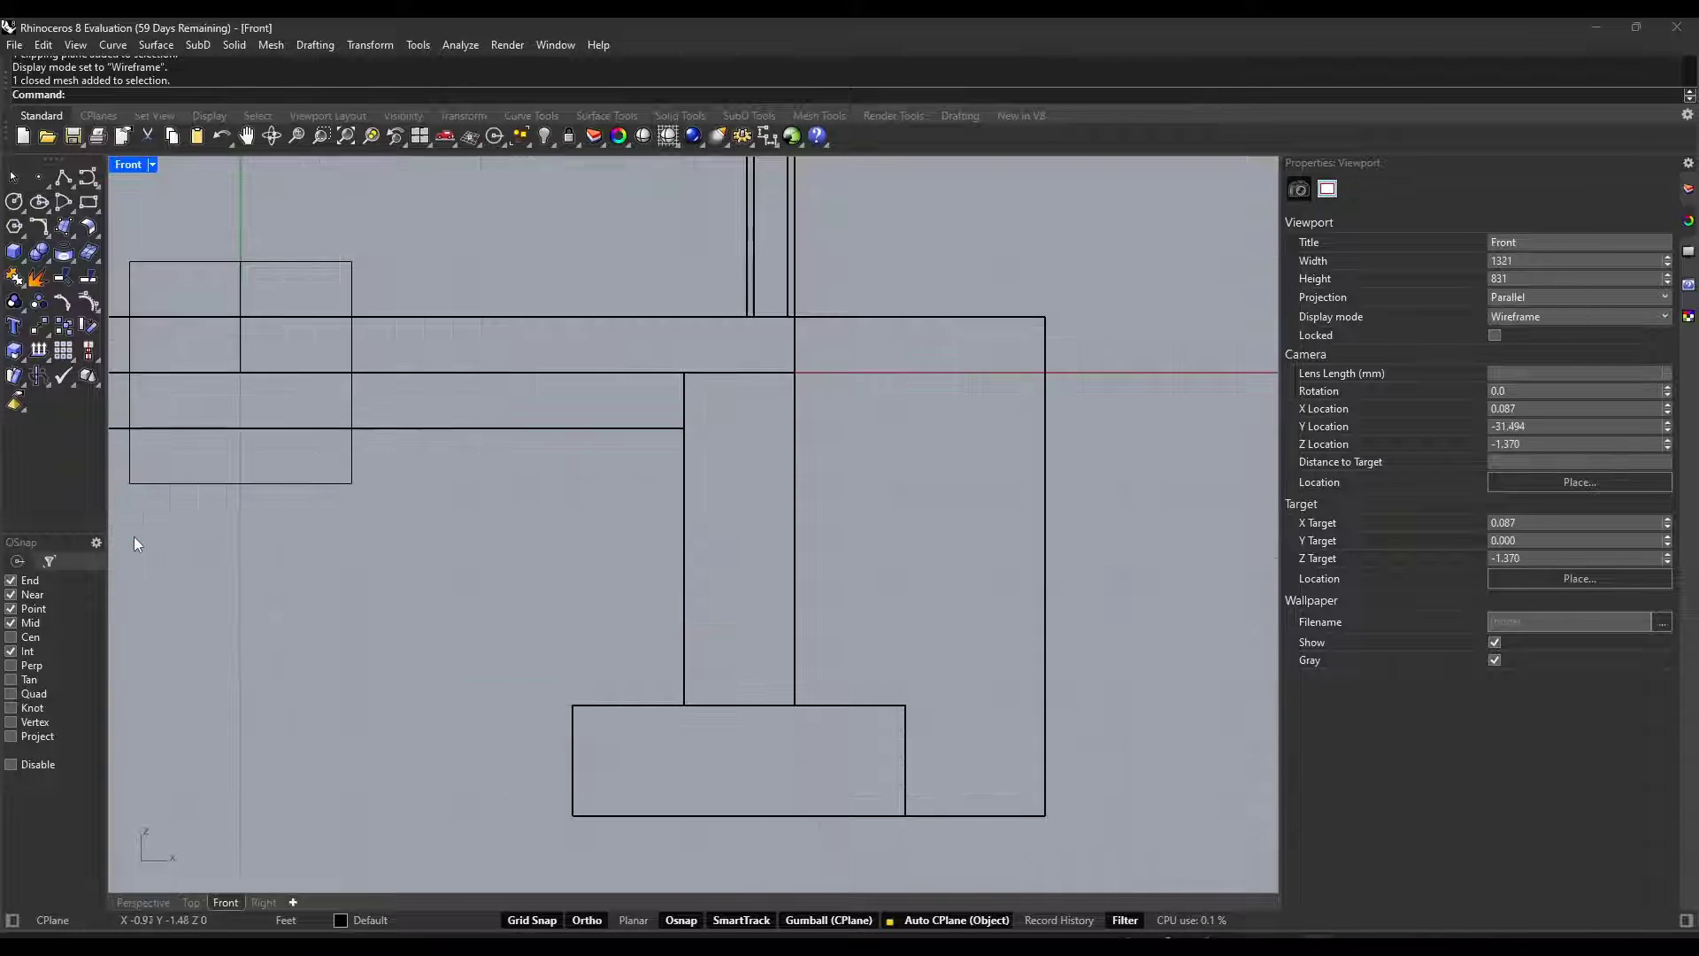
pyautogui.click(152, 164)
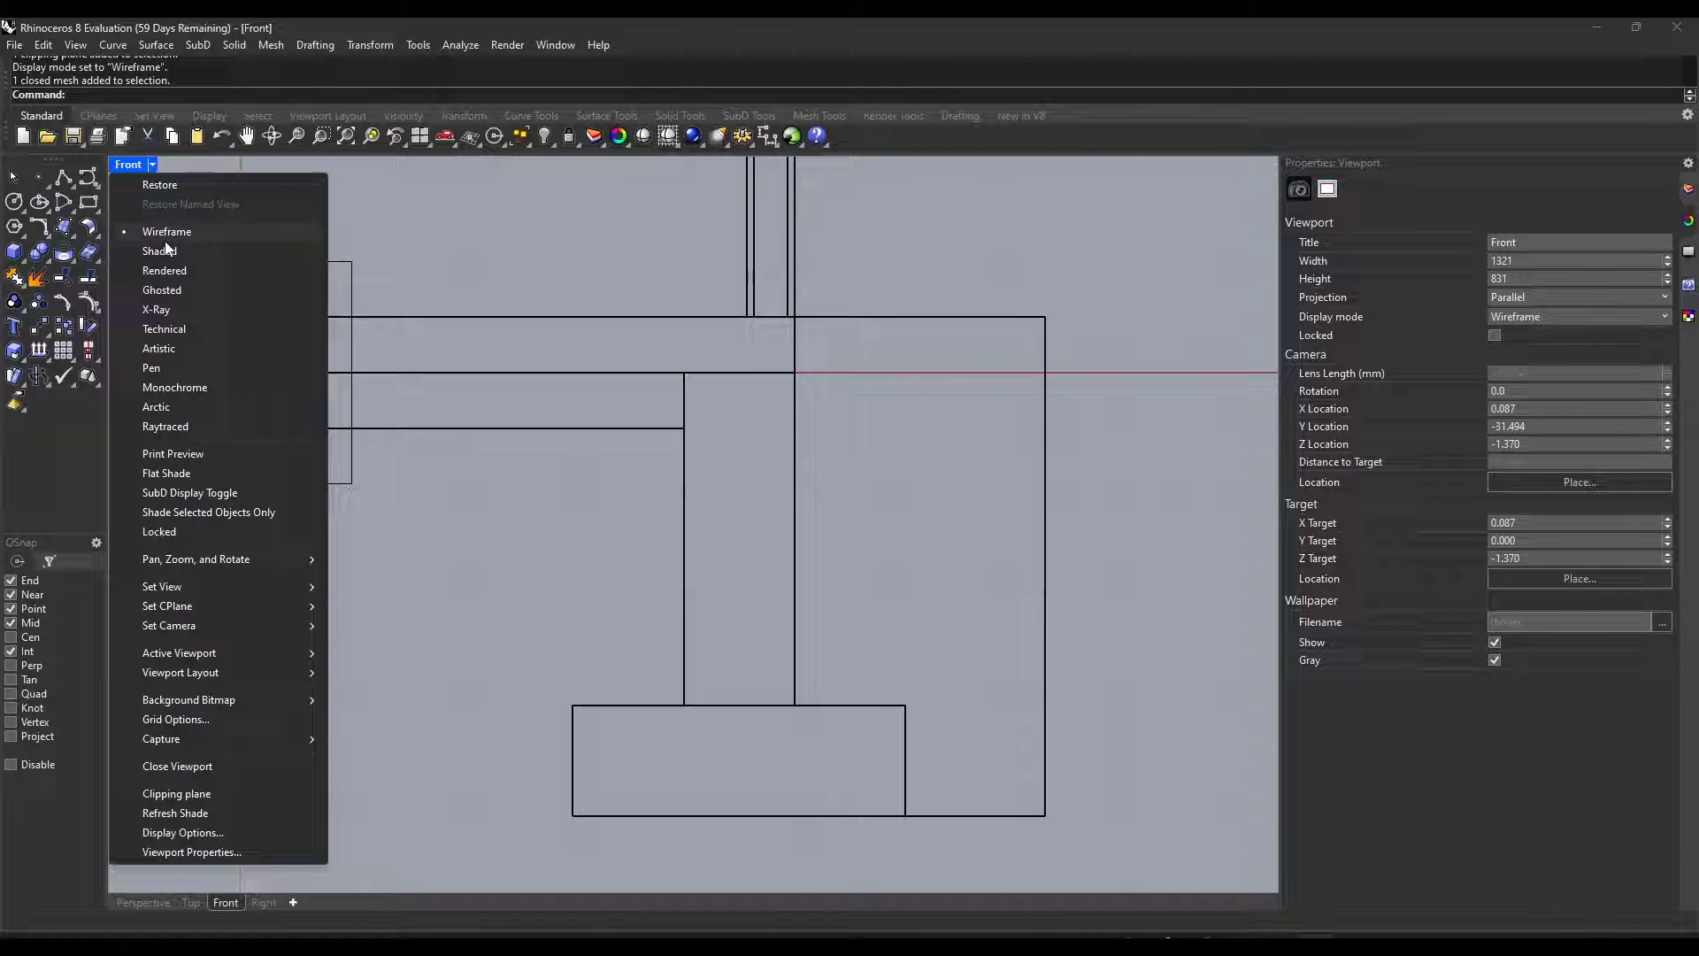
pyautogui.click(158, 407)
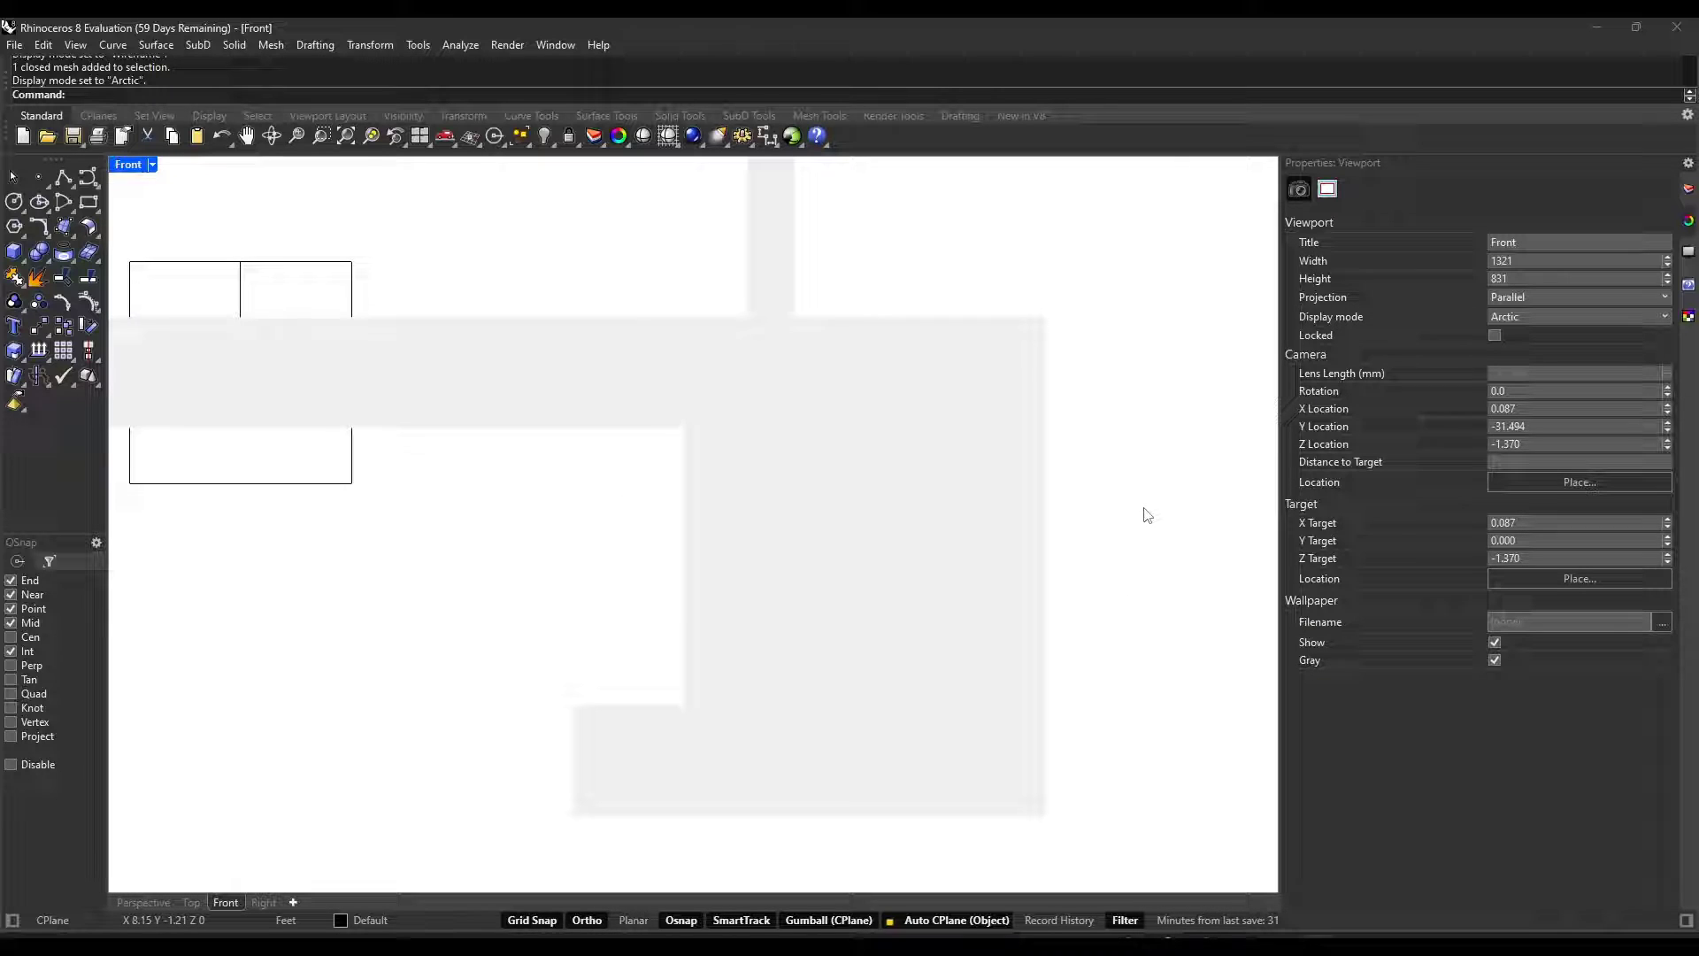
# Check Front under the clipping plane's Views Clipped so the Front view shows the hatched section.
pyautogui.click(352, 290)
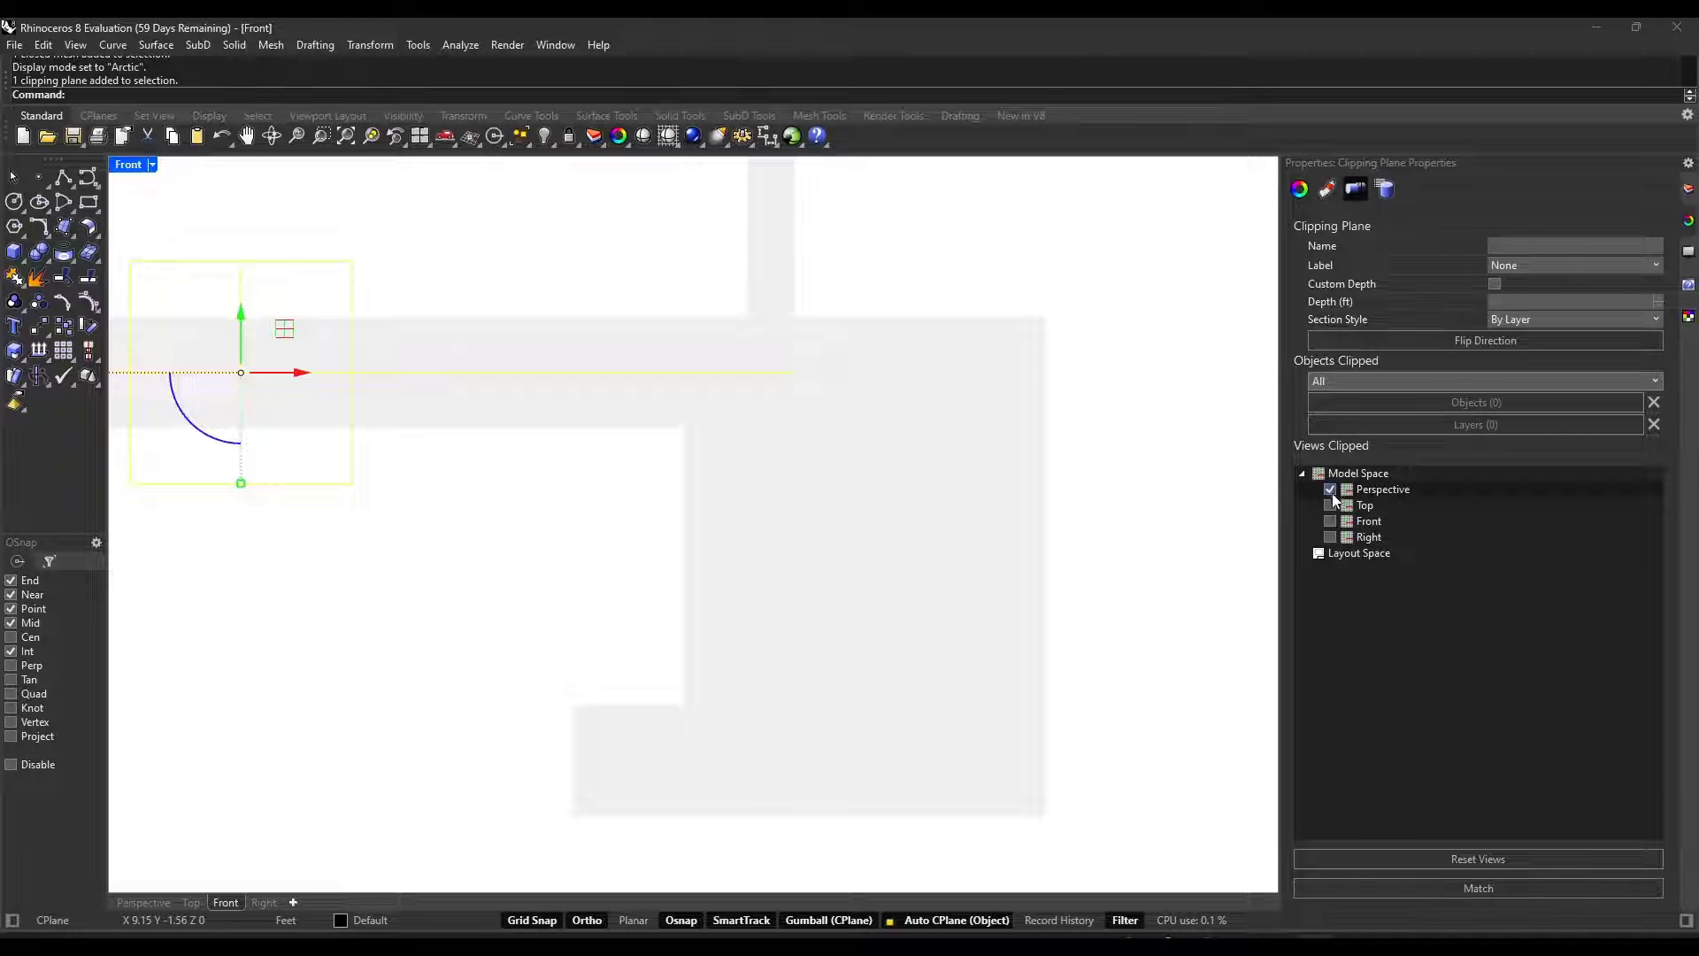
pyautogui.click(1330, 523)
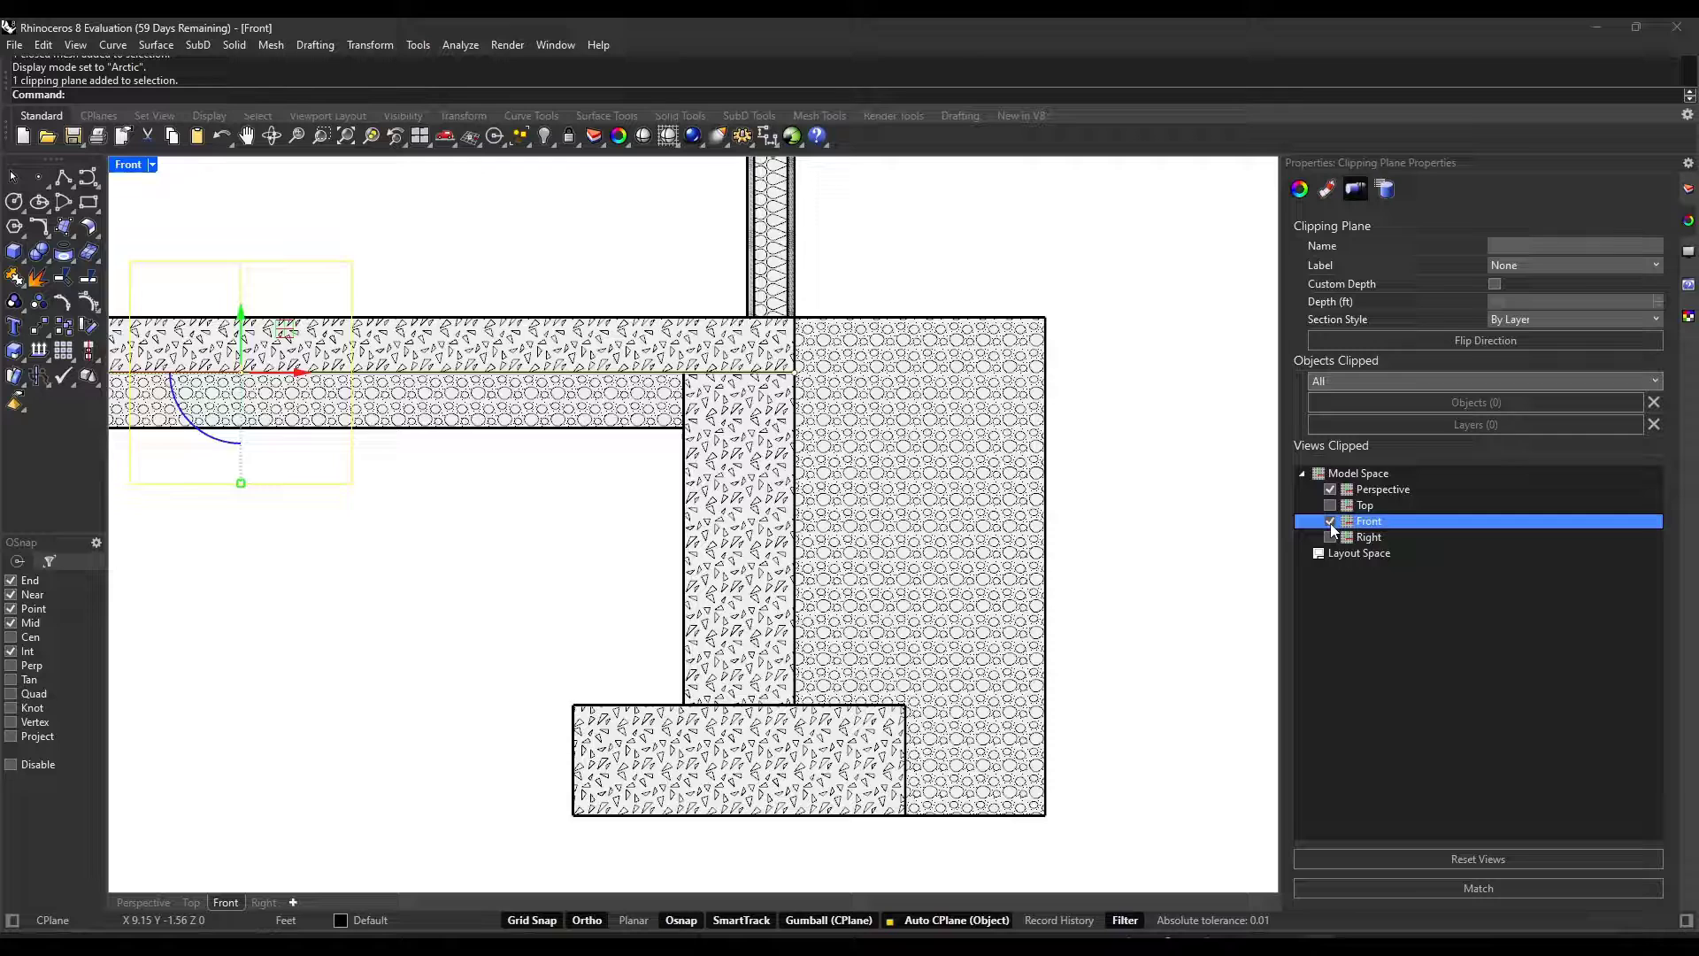
pyautogui.click(1330, 523)
pyautogui.click(1330, 523)
pyautogui.click(1330, 523)
pyautogui.click(1330, 523)
pyautogui.click(1330, 523)
pyautogui.click(1331, 522)
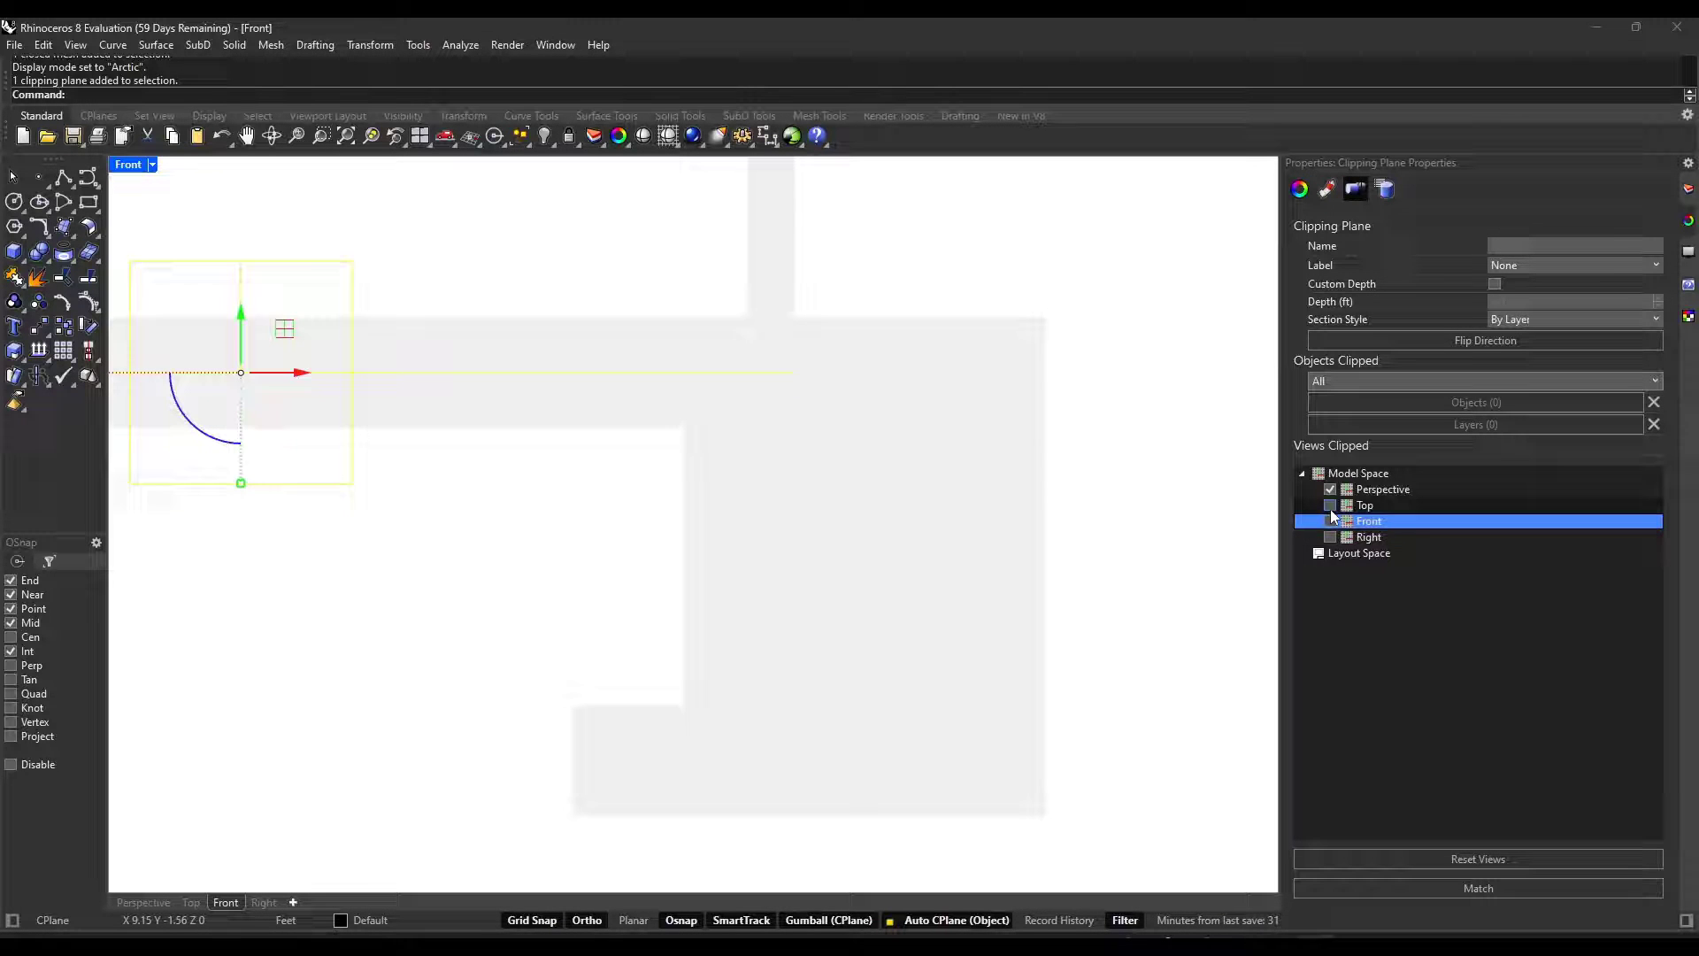
pyautogui.click(1330, 523)
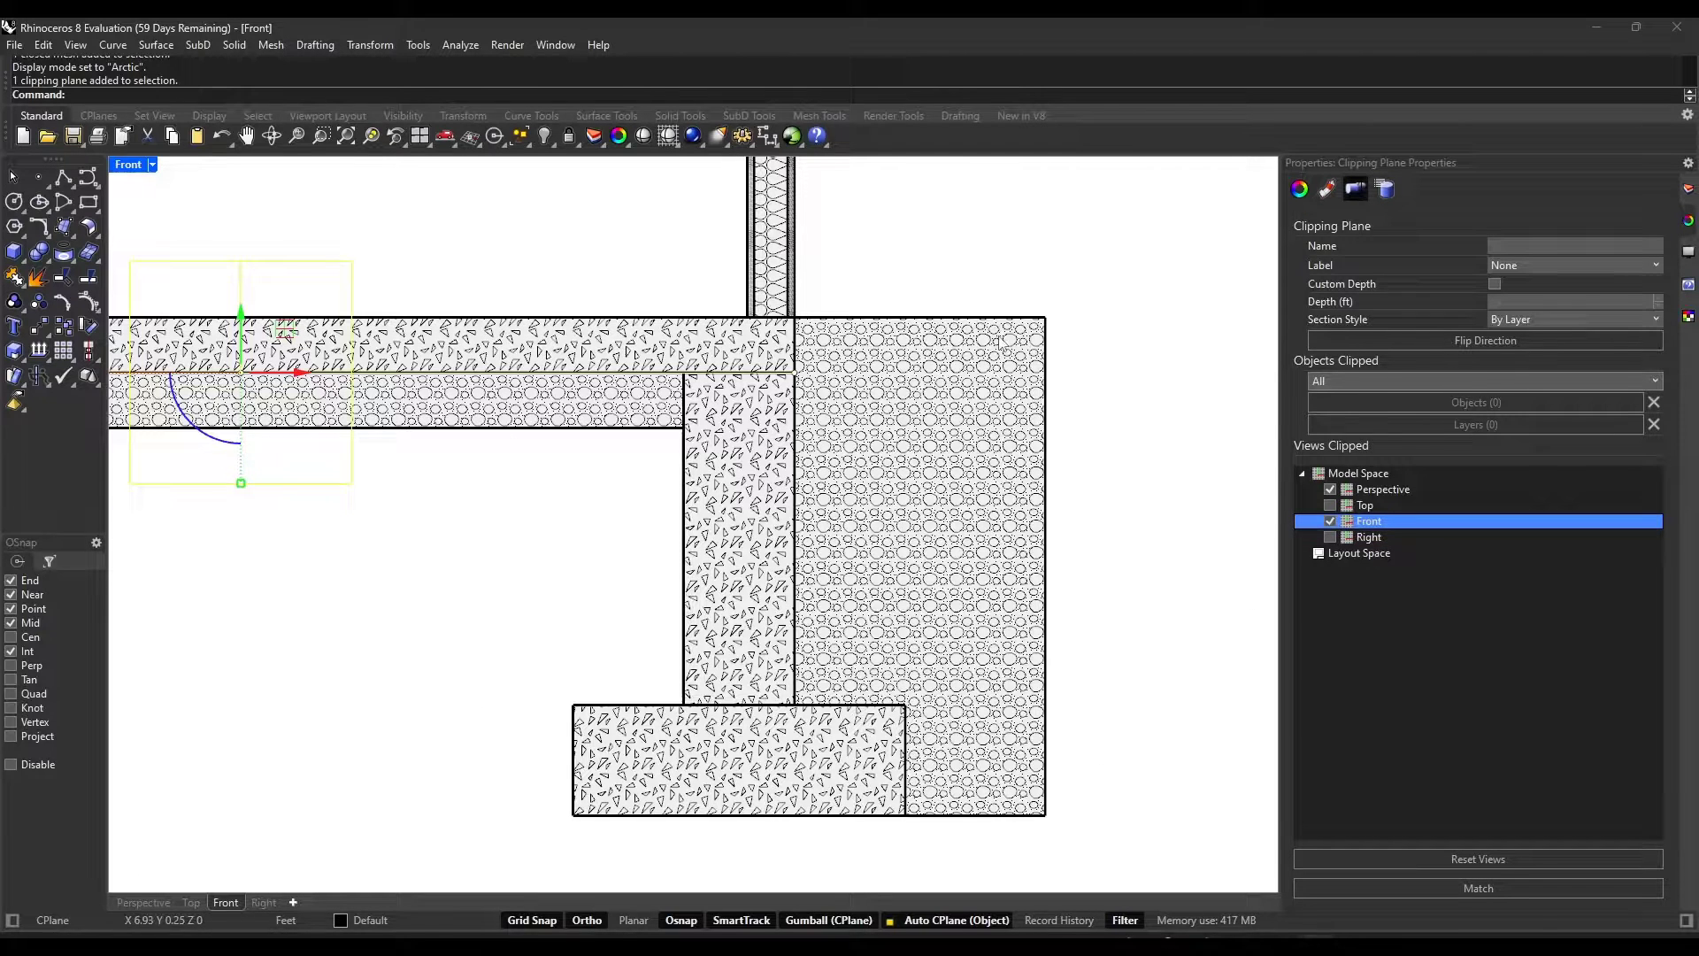
pyautogui.click(678, 574)
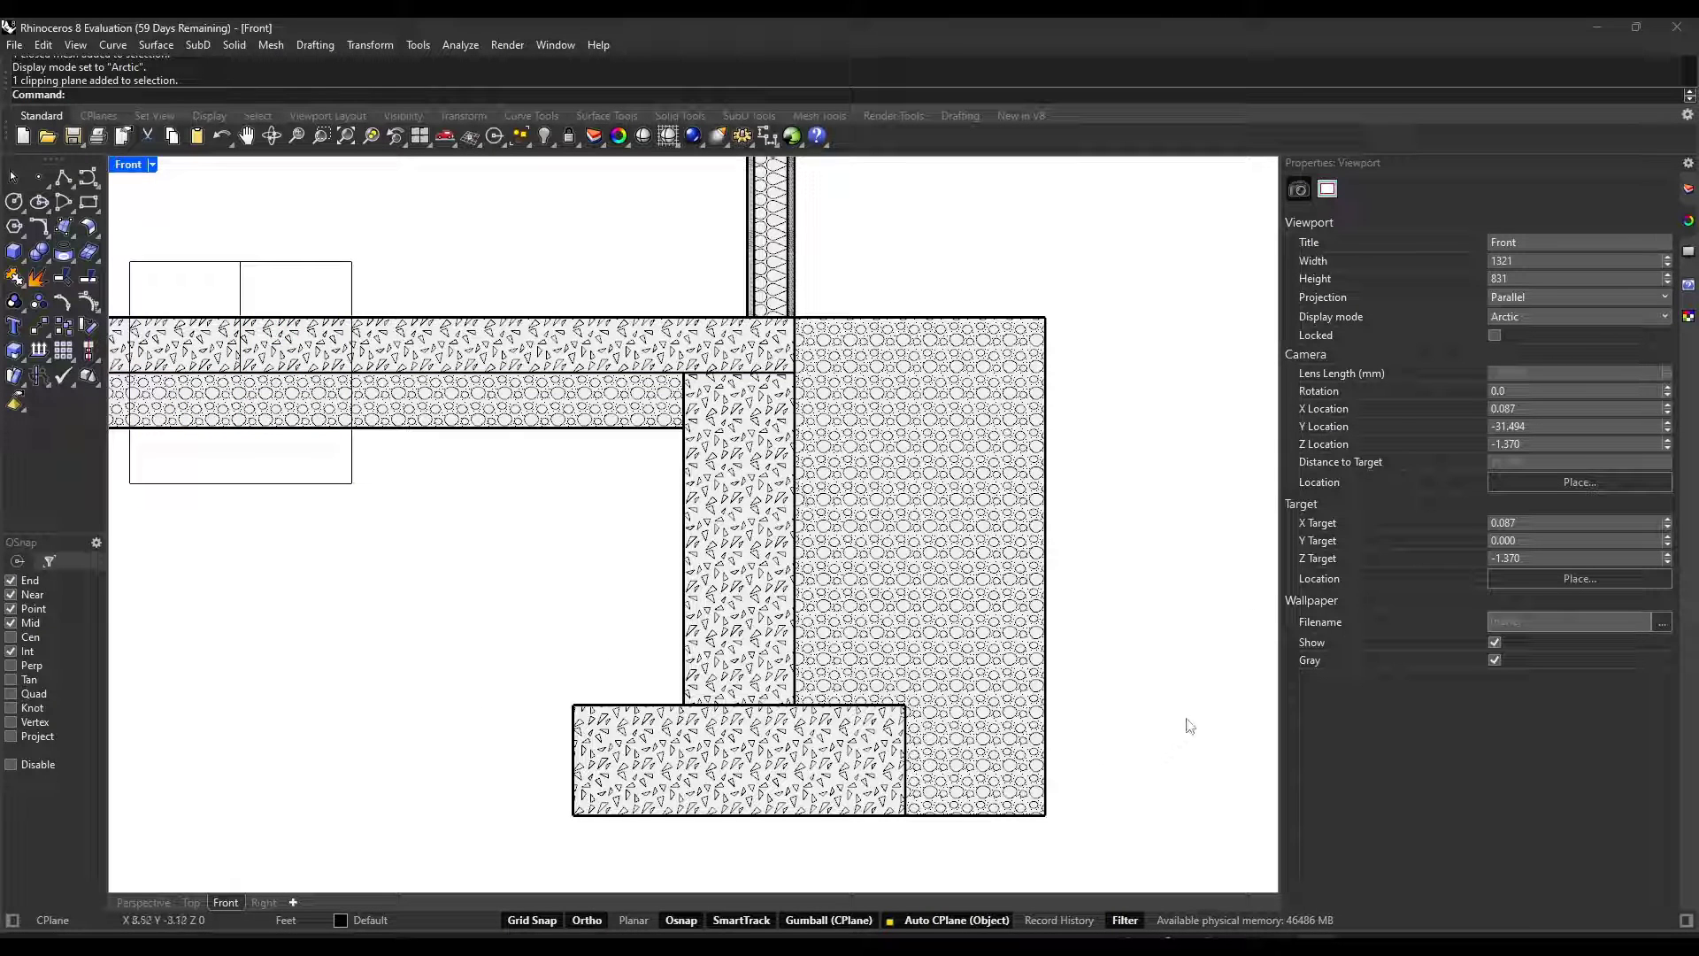
pyautogui.click(353, 270)
pyautogui.click(1330, 522)
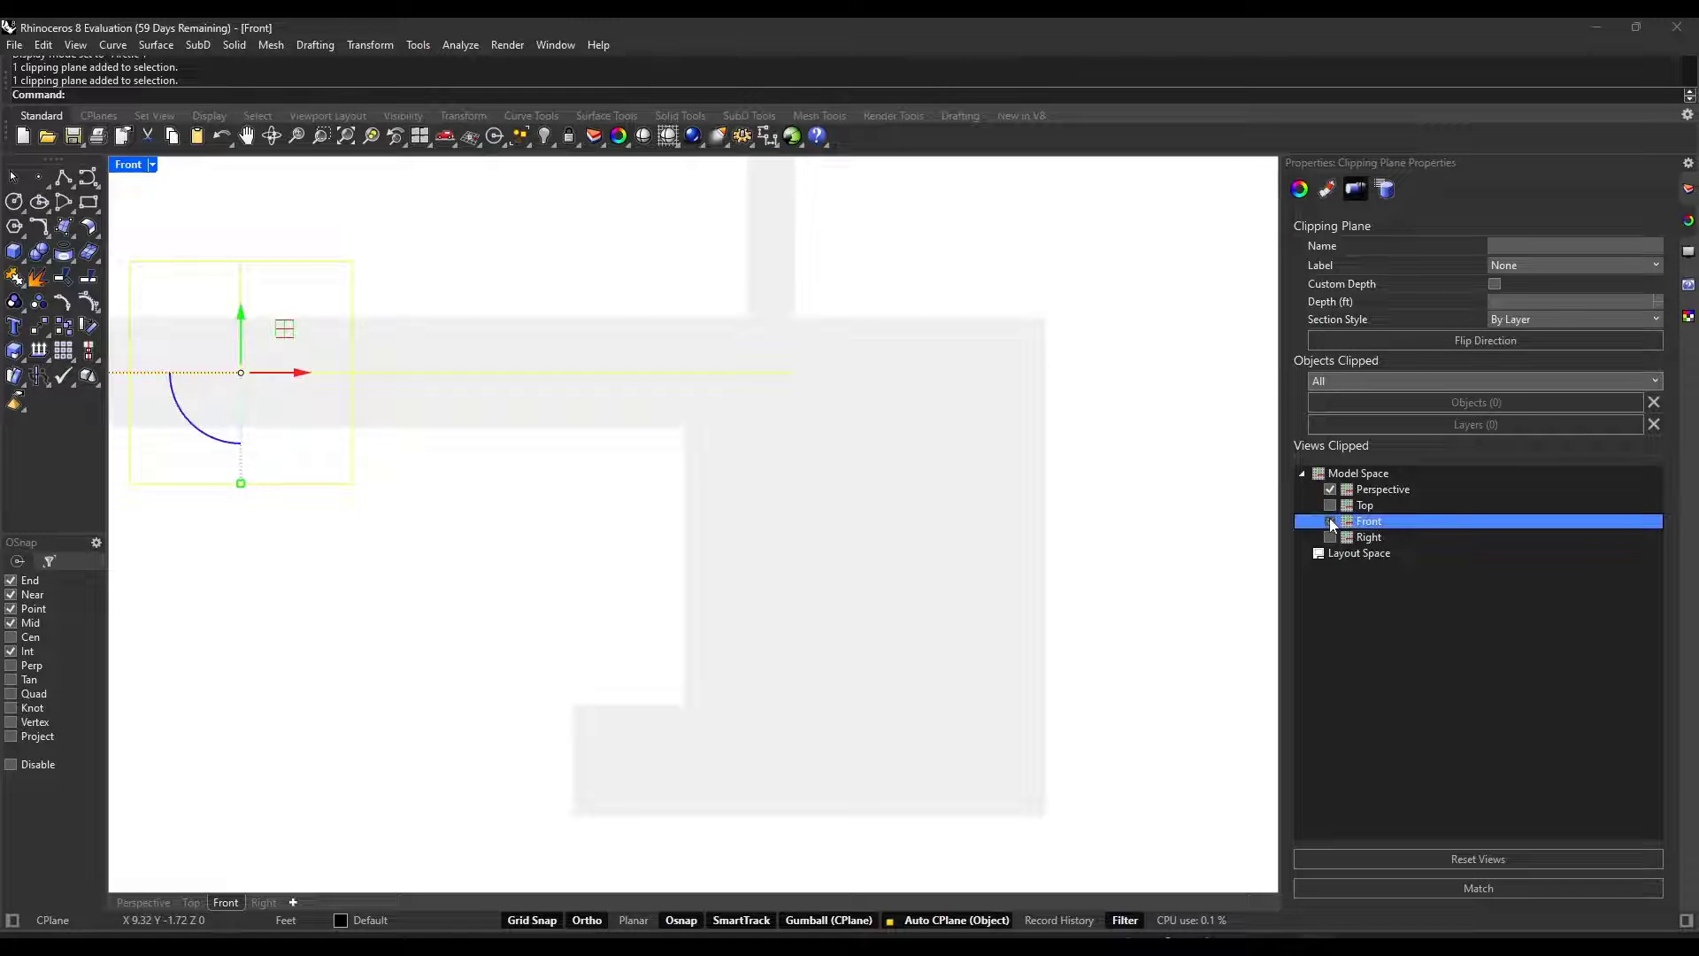
pyautogui.click(1329, 522)
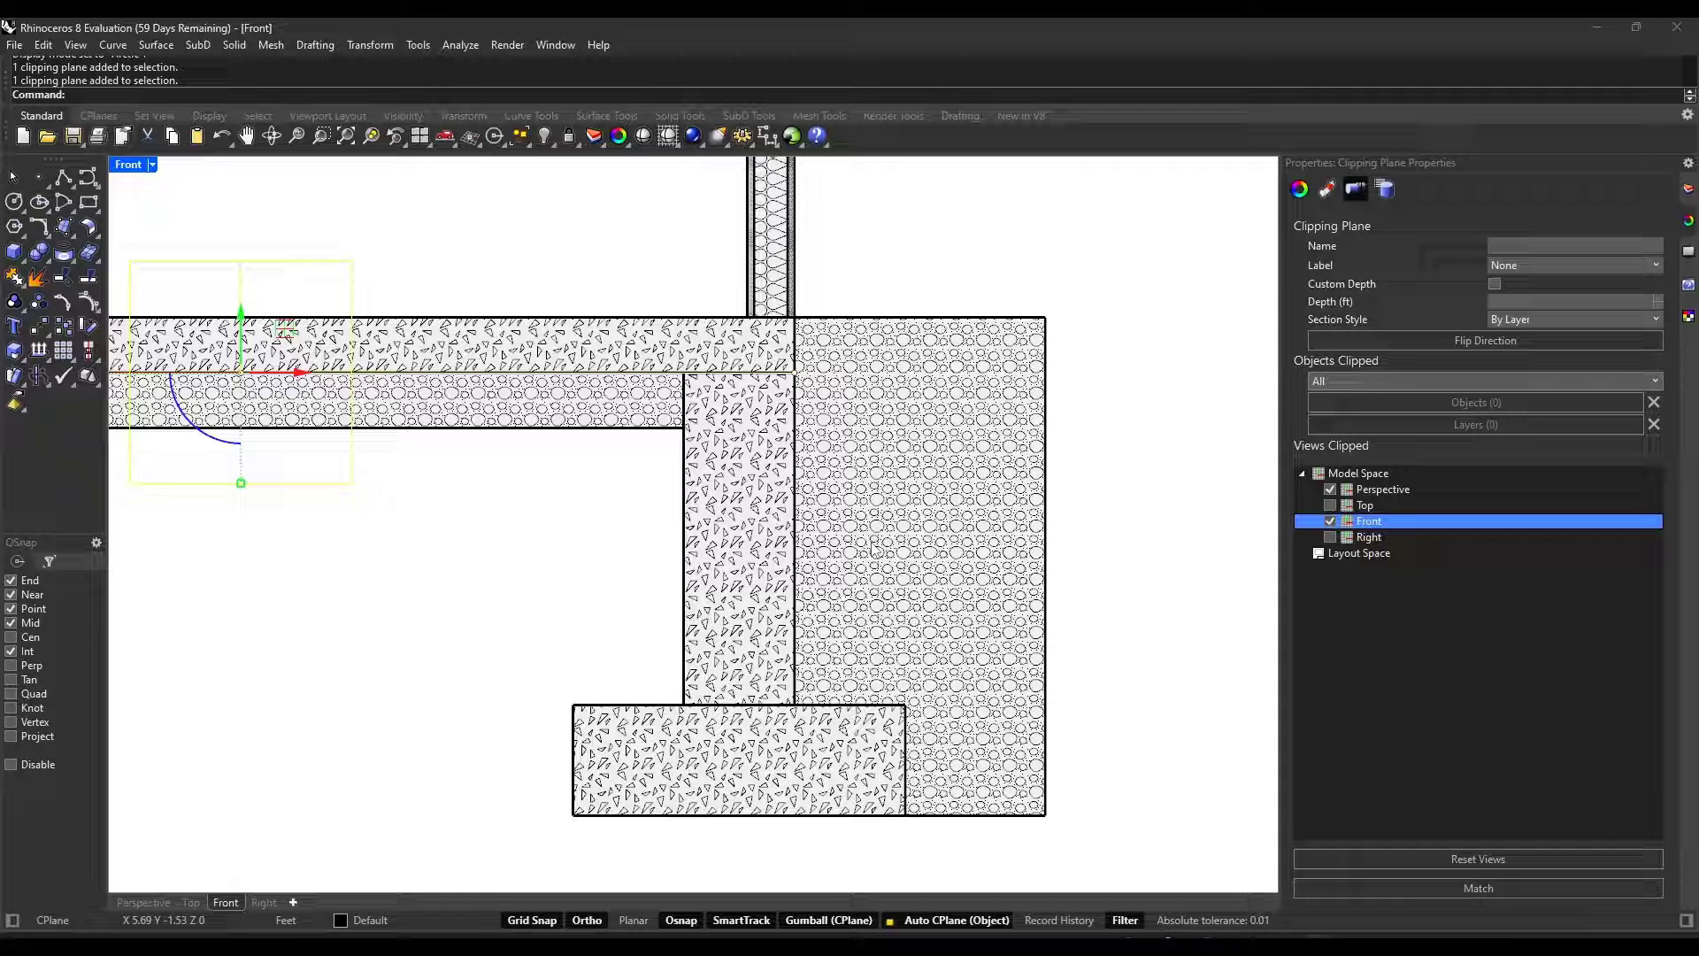